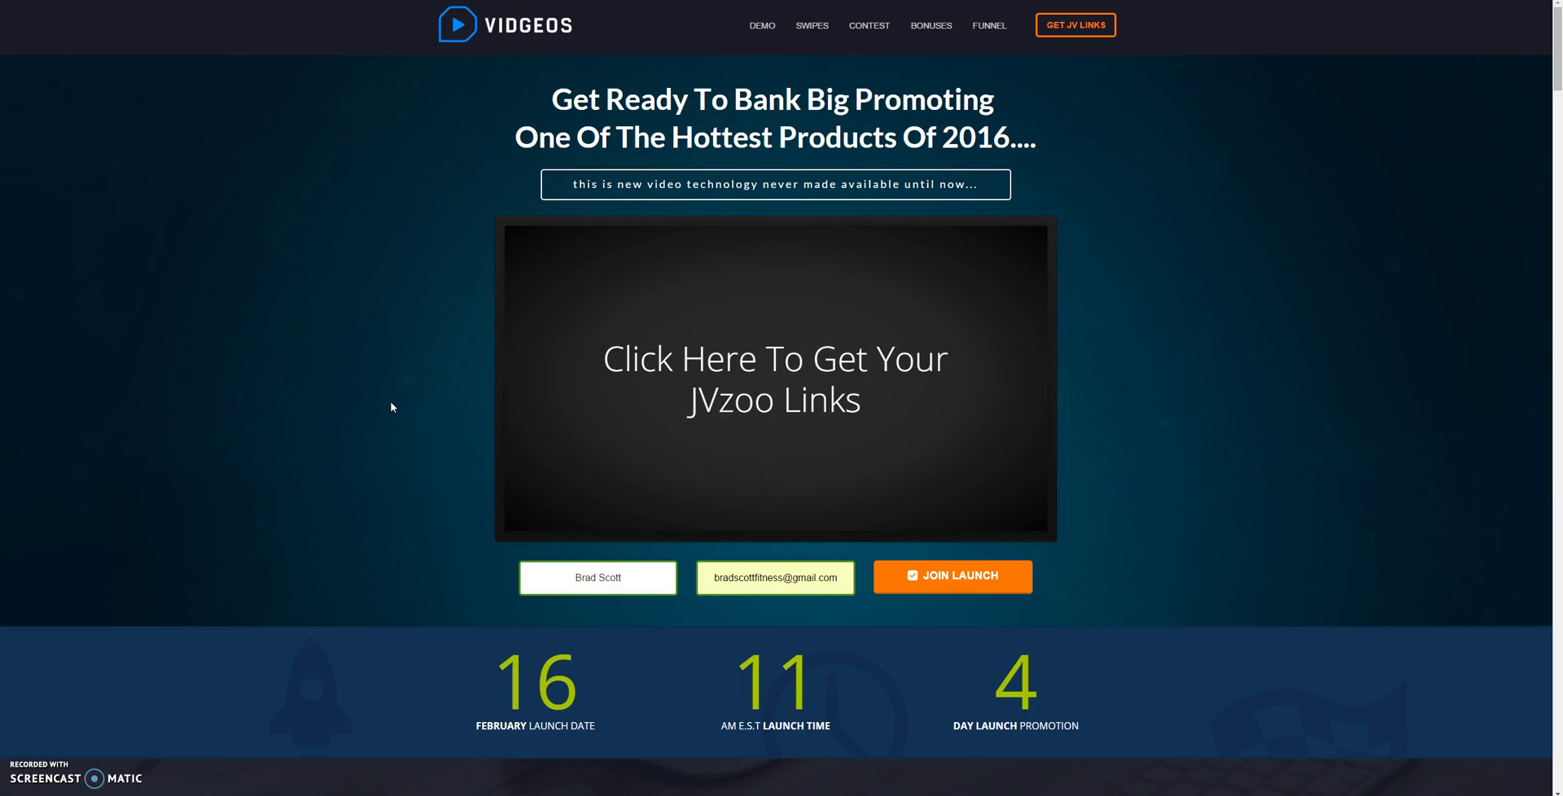
# Leave the watch-slide editor and confirm returning to the home page
pyautogui.click(361, 393)
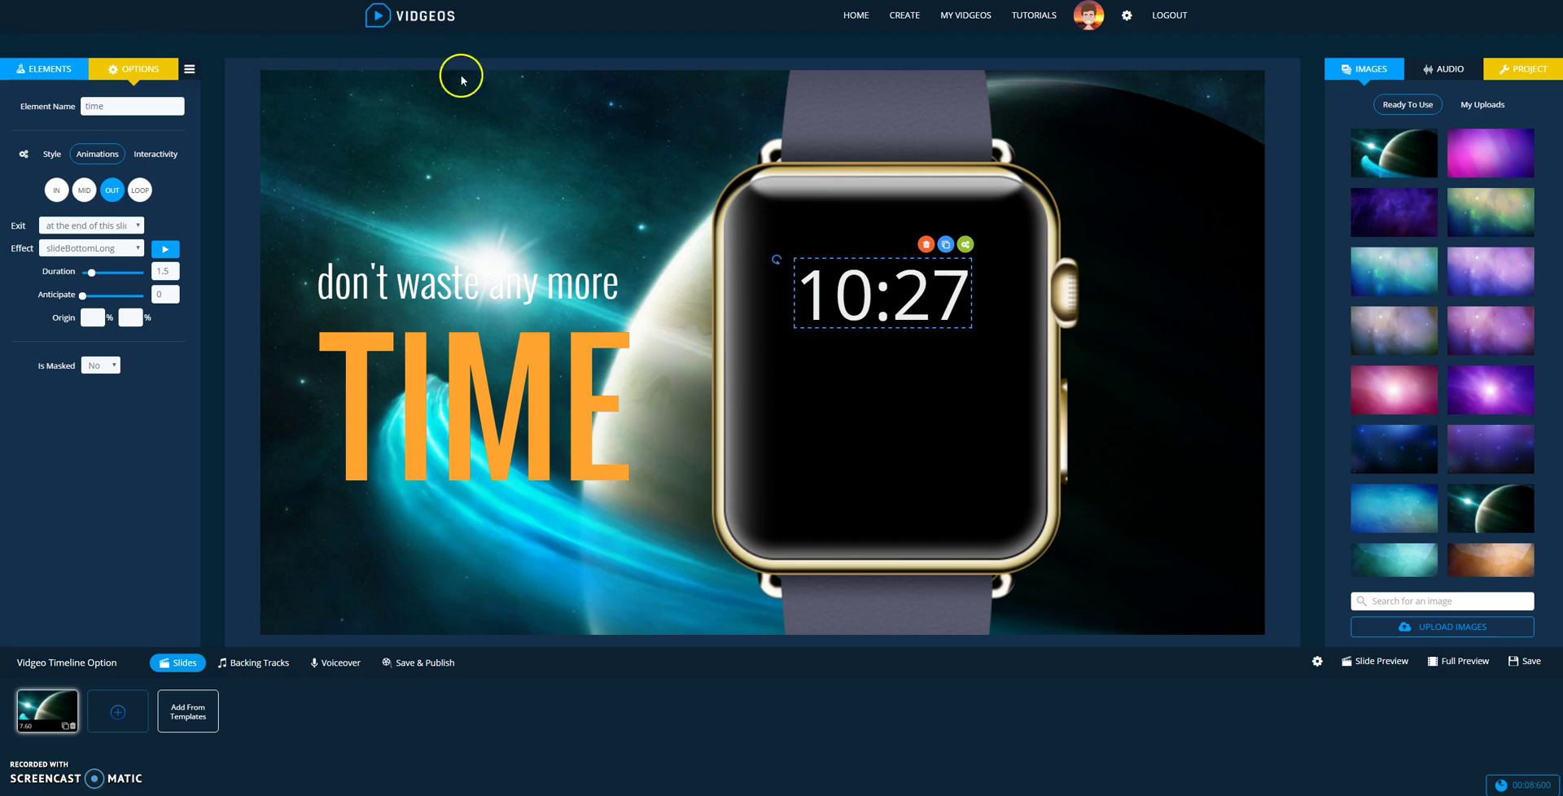
pyautogui.click(855, 15)
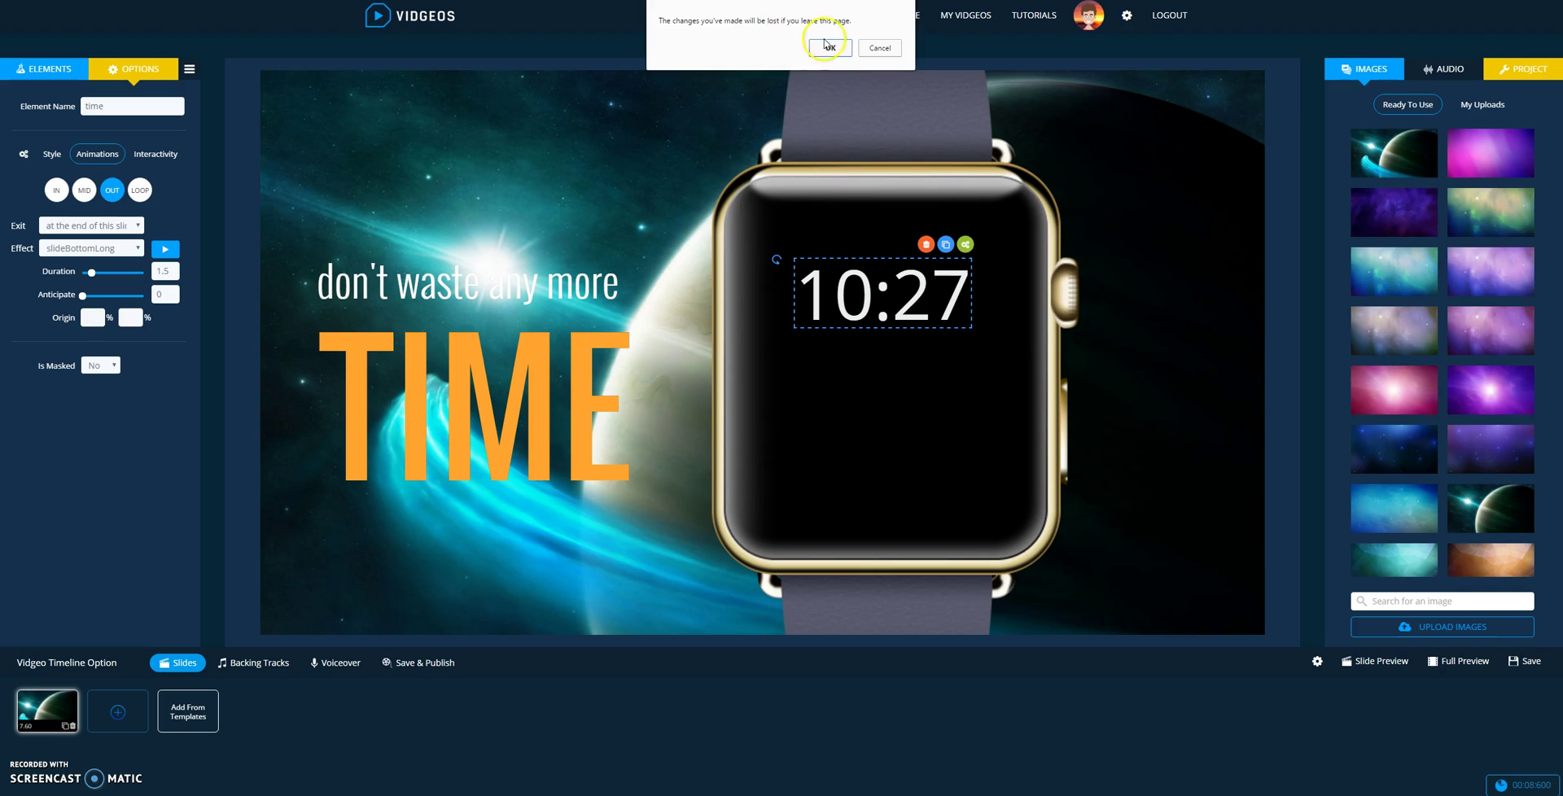
pyautogui.click(831, 48)
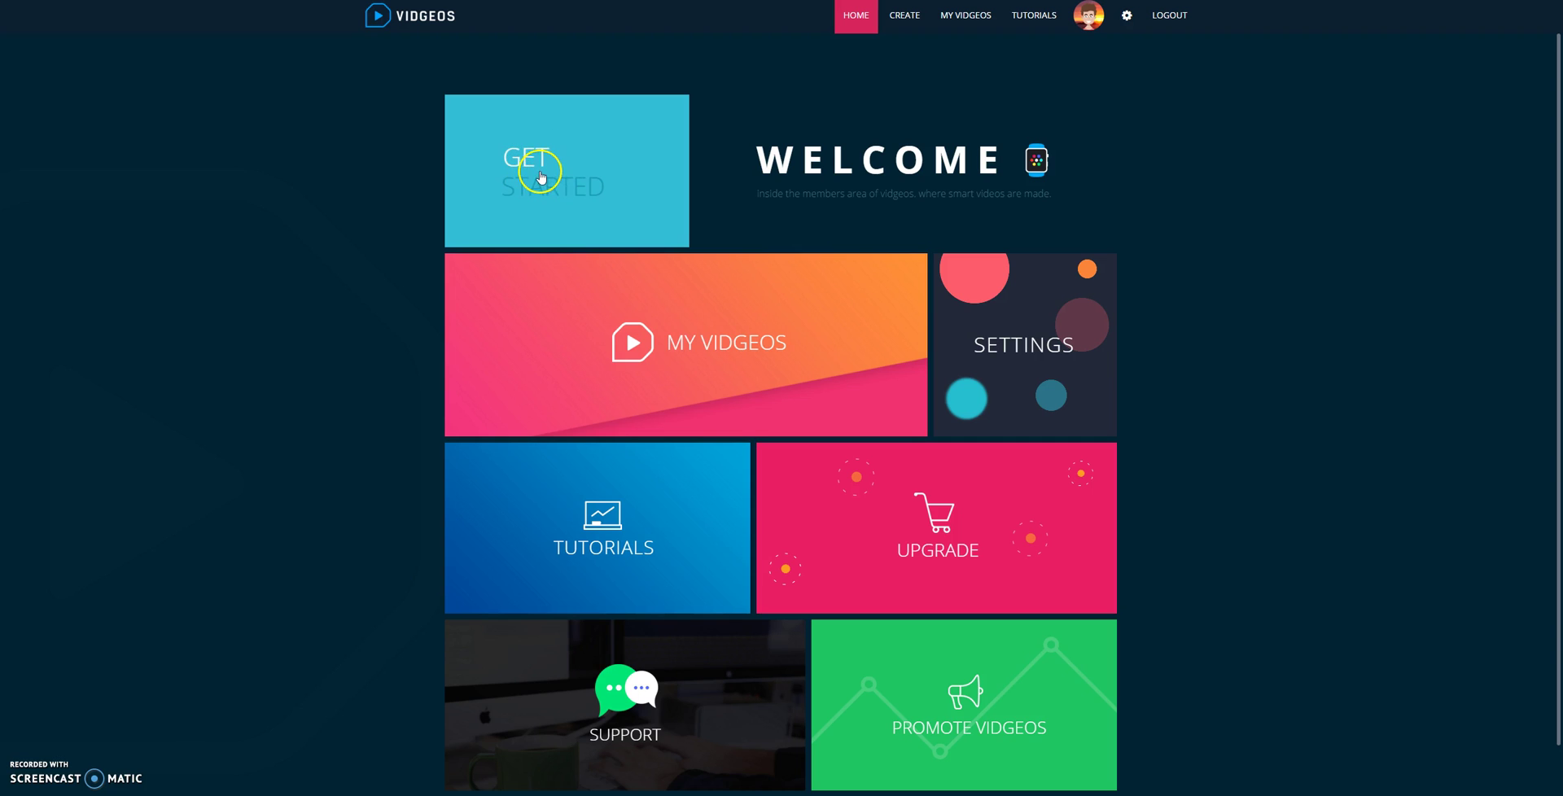
# Browse the Tutorials page's training topics, then go back to the home page
pyautogui.scroll(-1, 1213, 374)
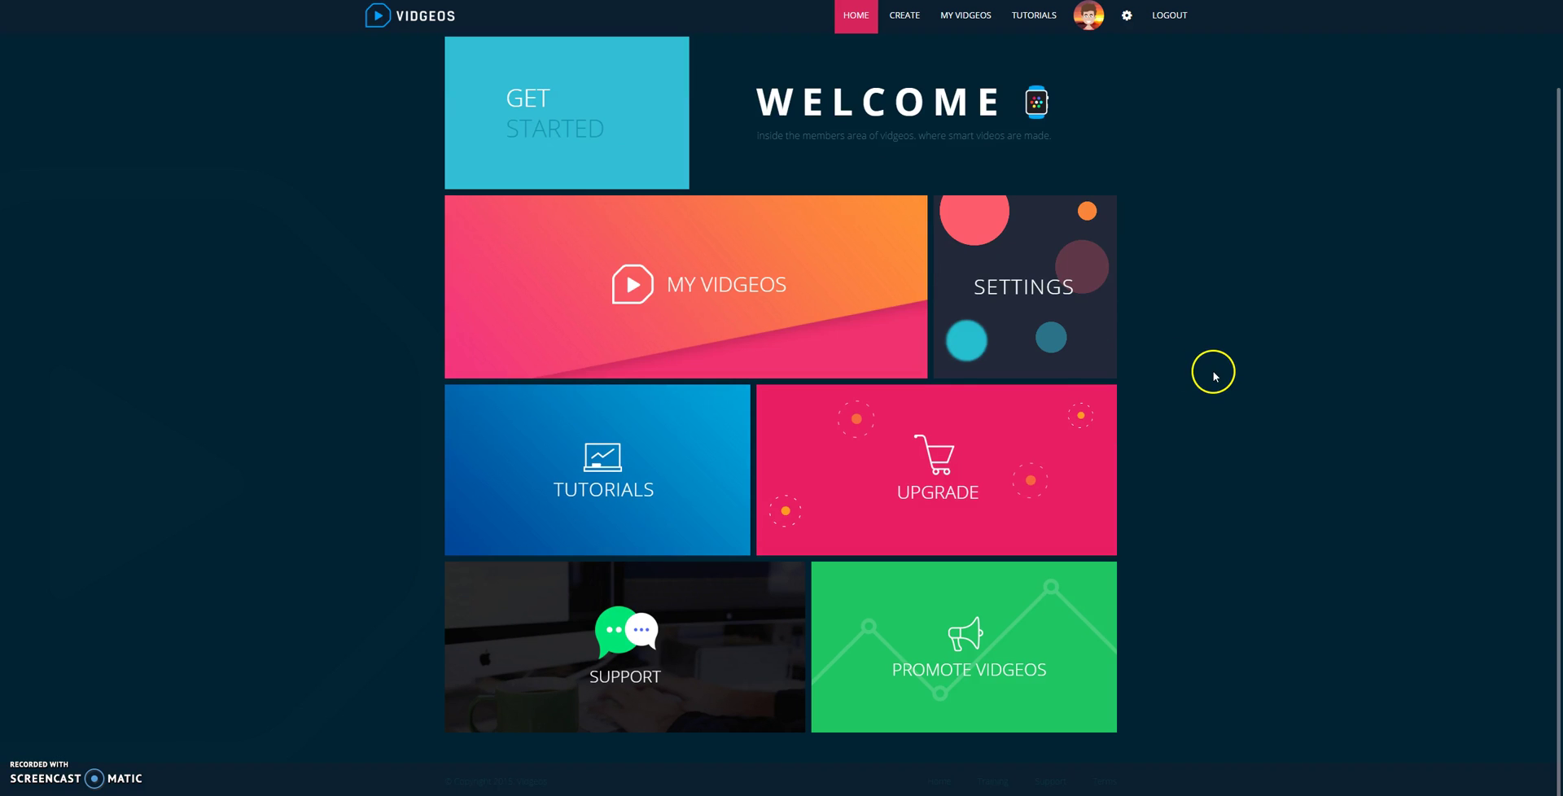
pyautogui.click(629, 453)
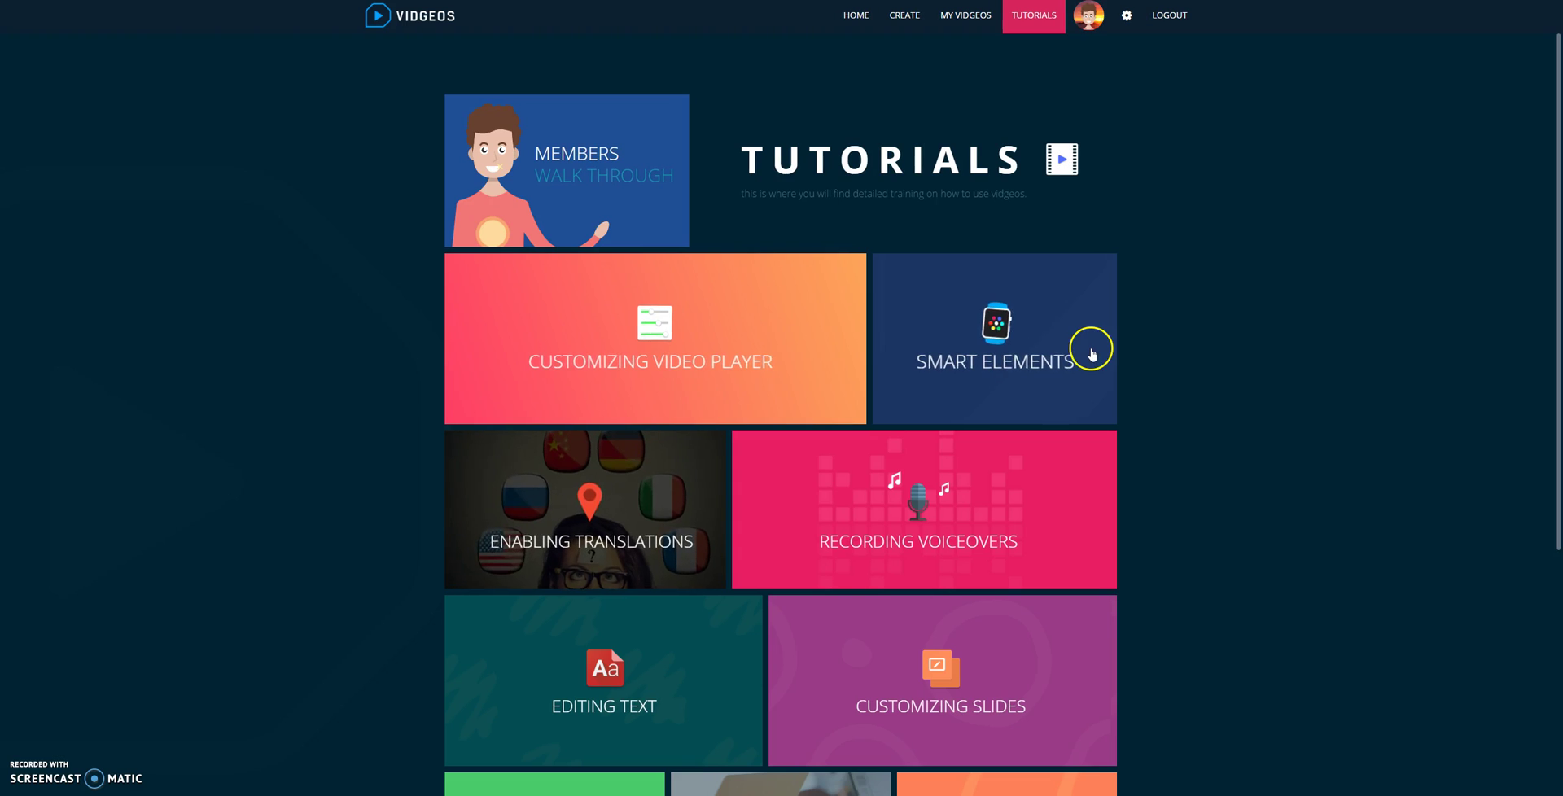
pyautogui.scroll(-5, 1092, 348)
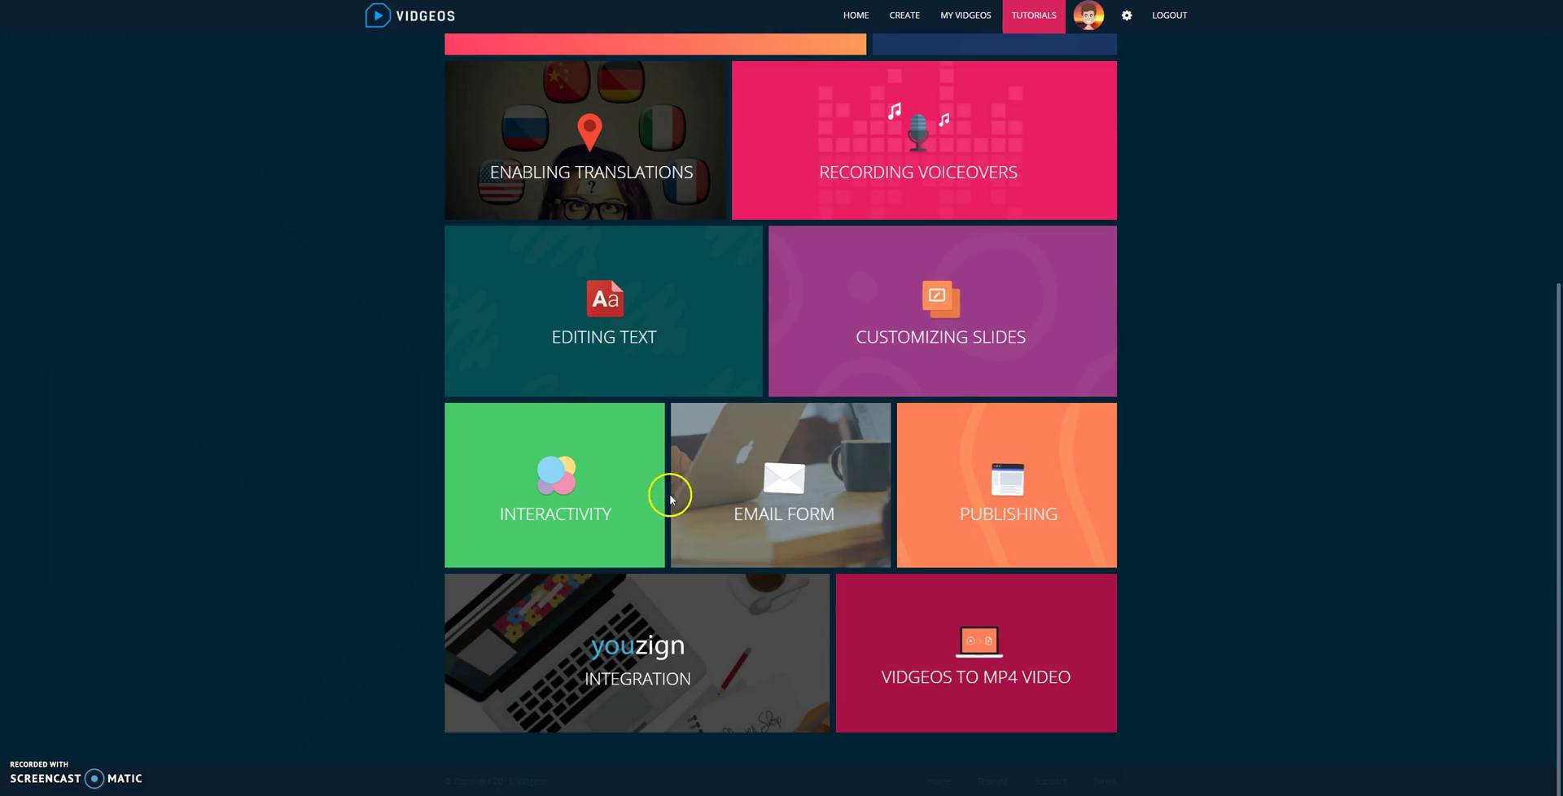
pyautogui.scroll(5, 1172, 527)
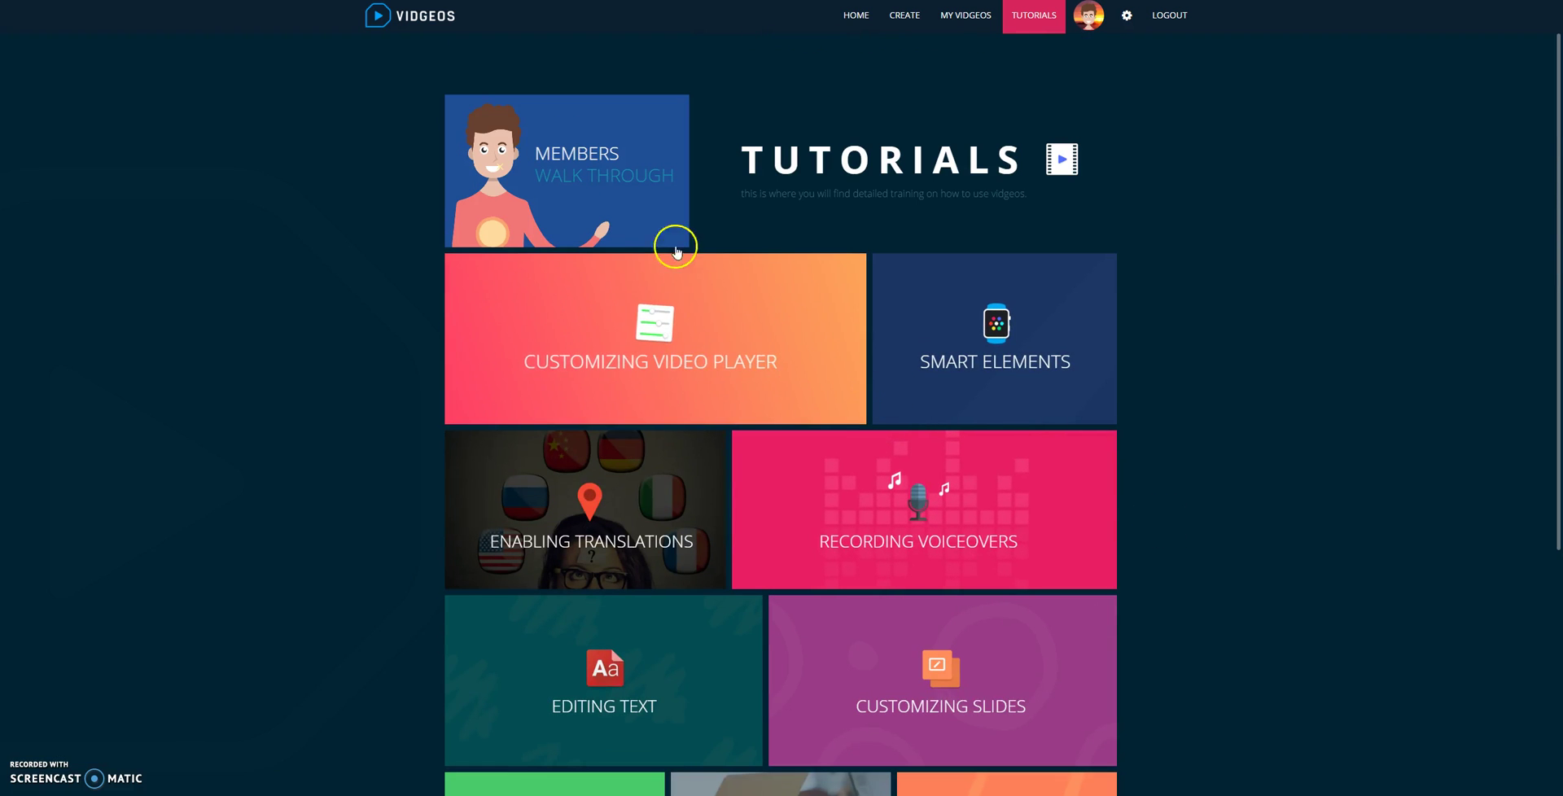
pyautogui.click(856, 16)
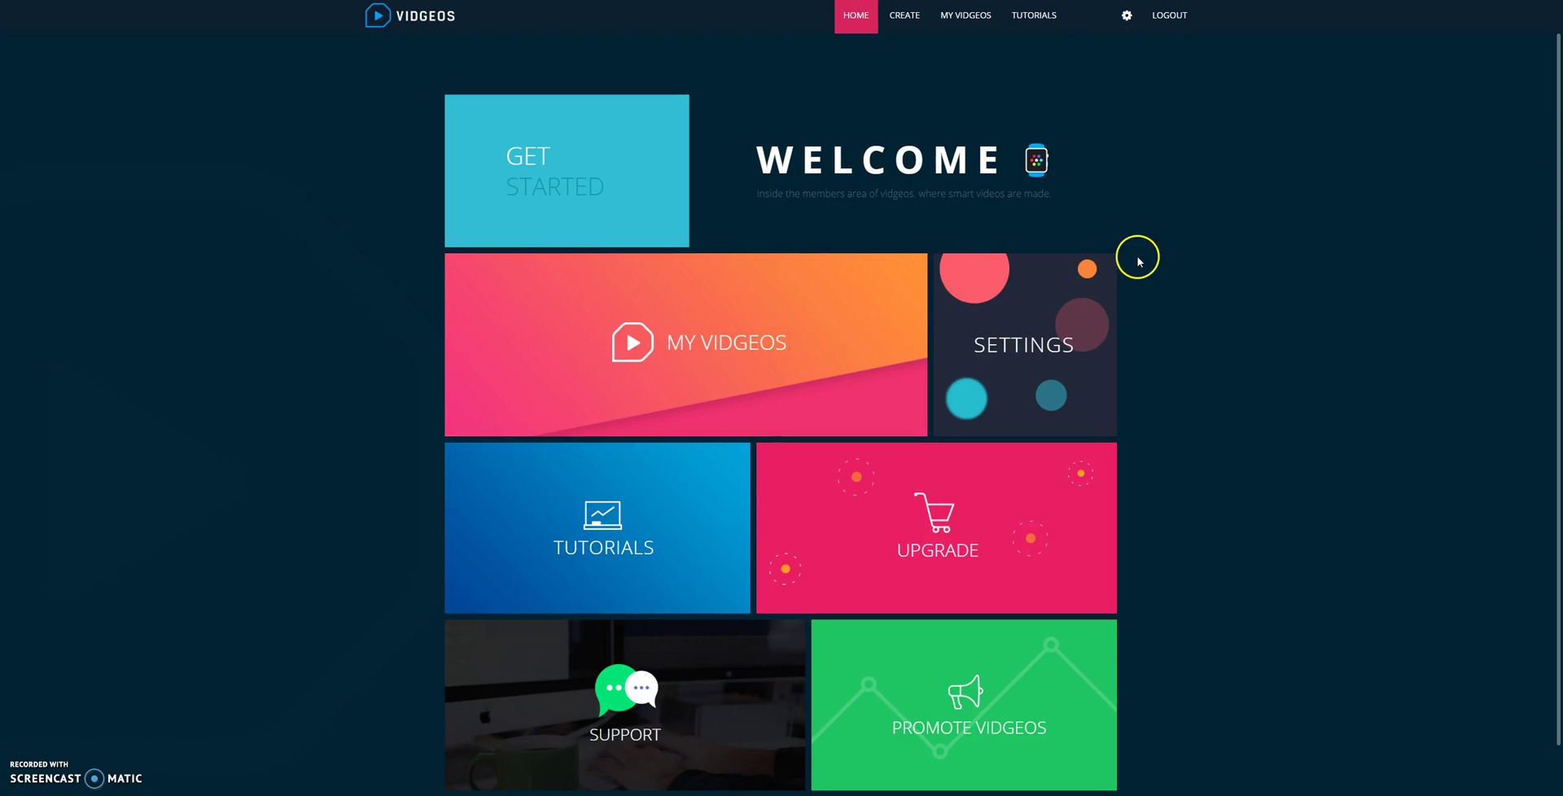
# From the integrations Settings, open the Amazon S3 walkthrough at its Step 2 access-key page
pyautogui.click(1022, 335)
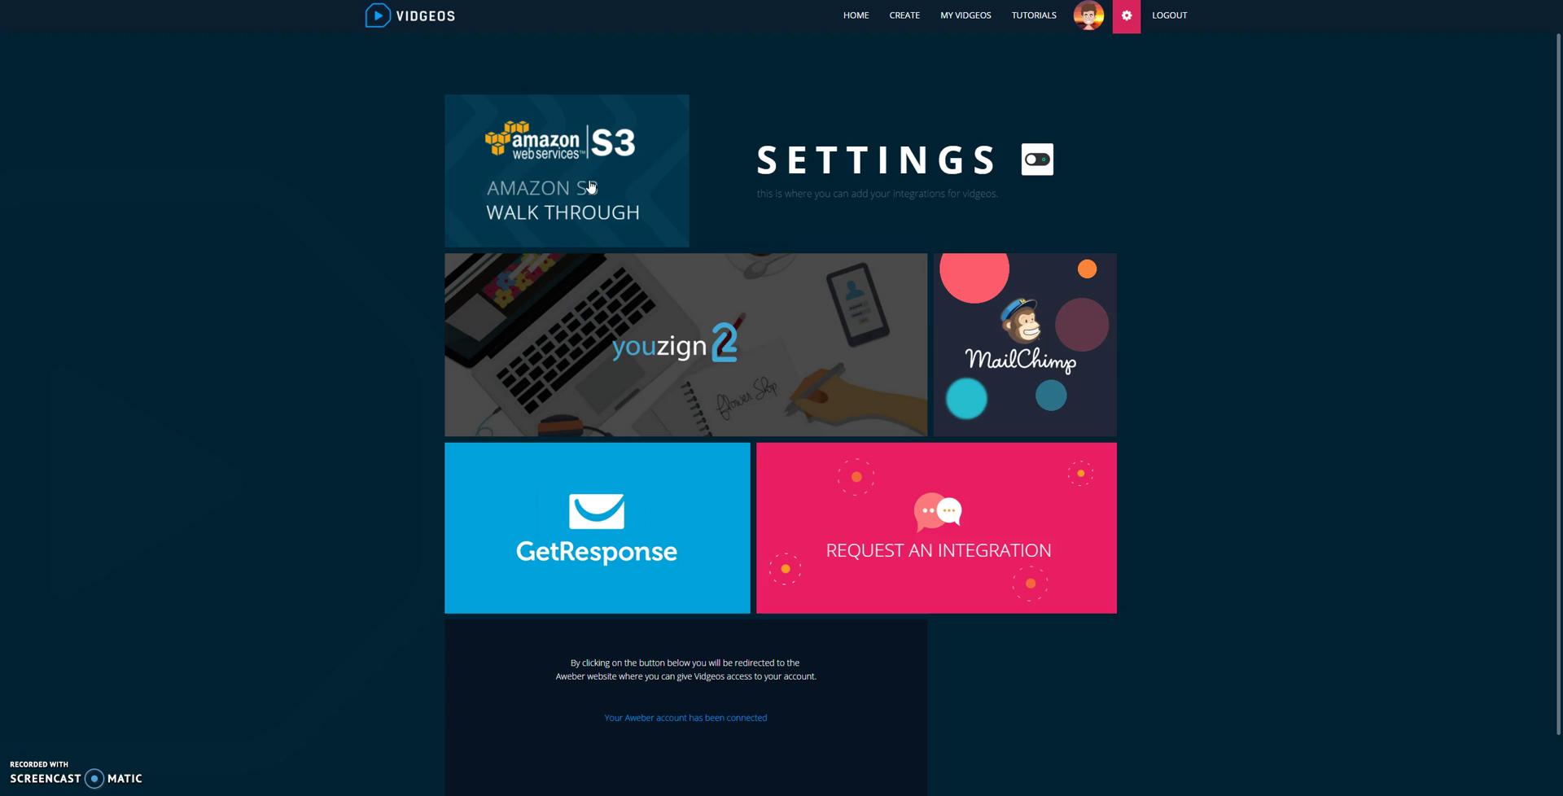
pyautogui.click(562, 187)
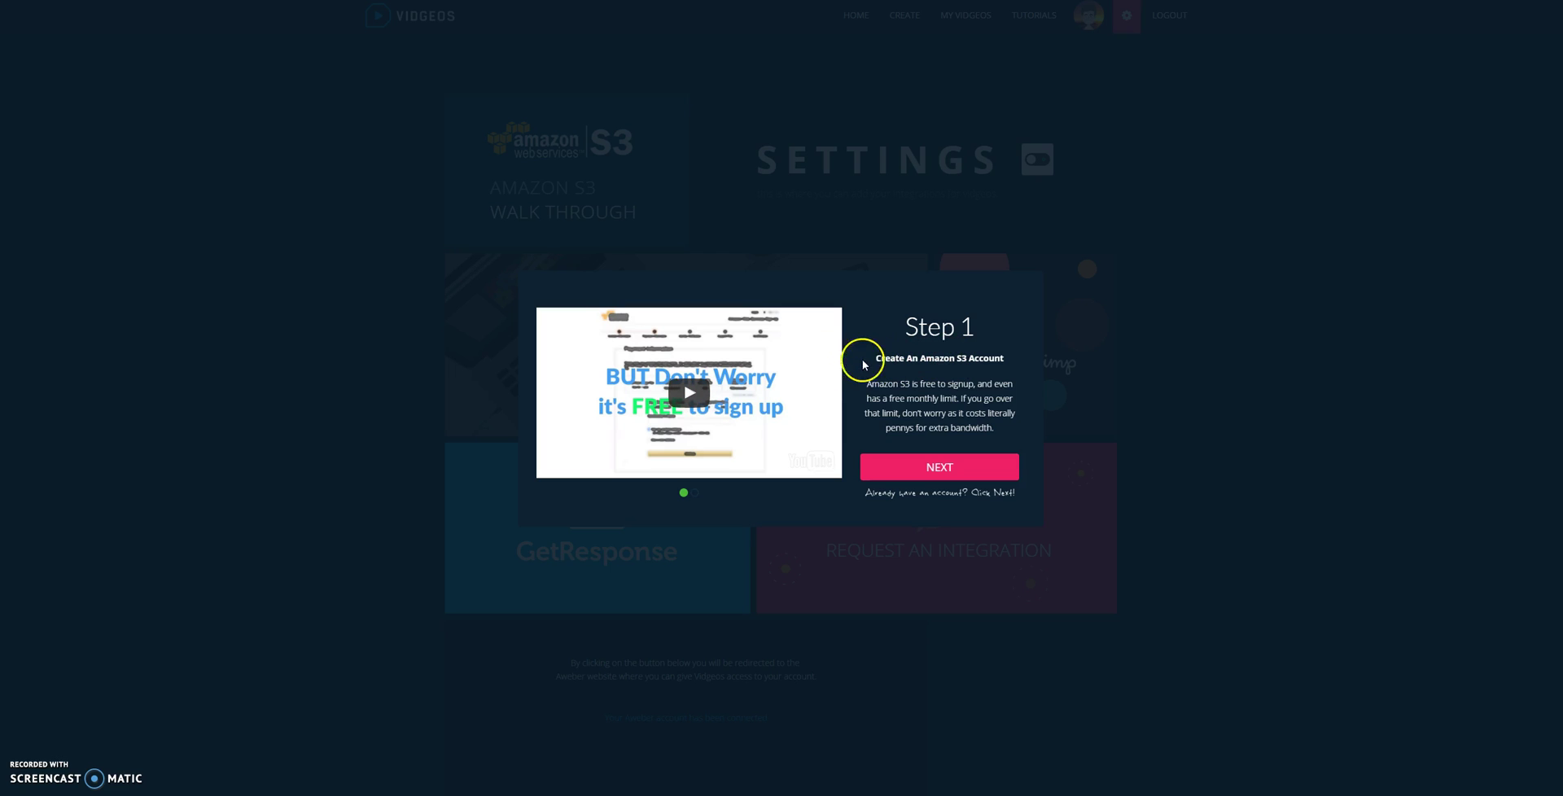
pyautogui.click(695, 492)
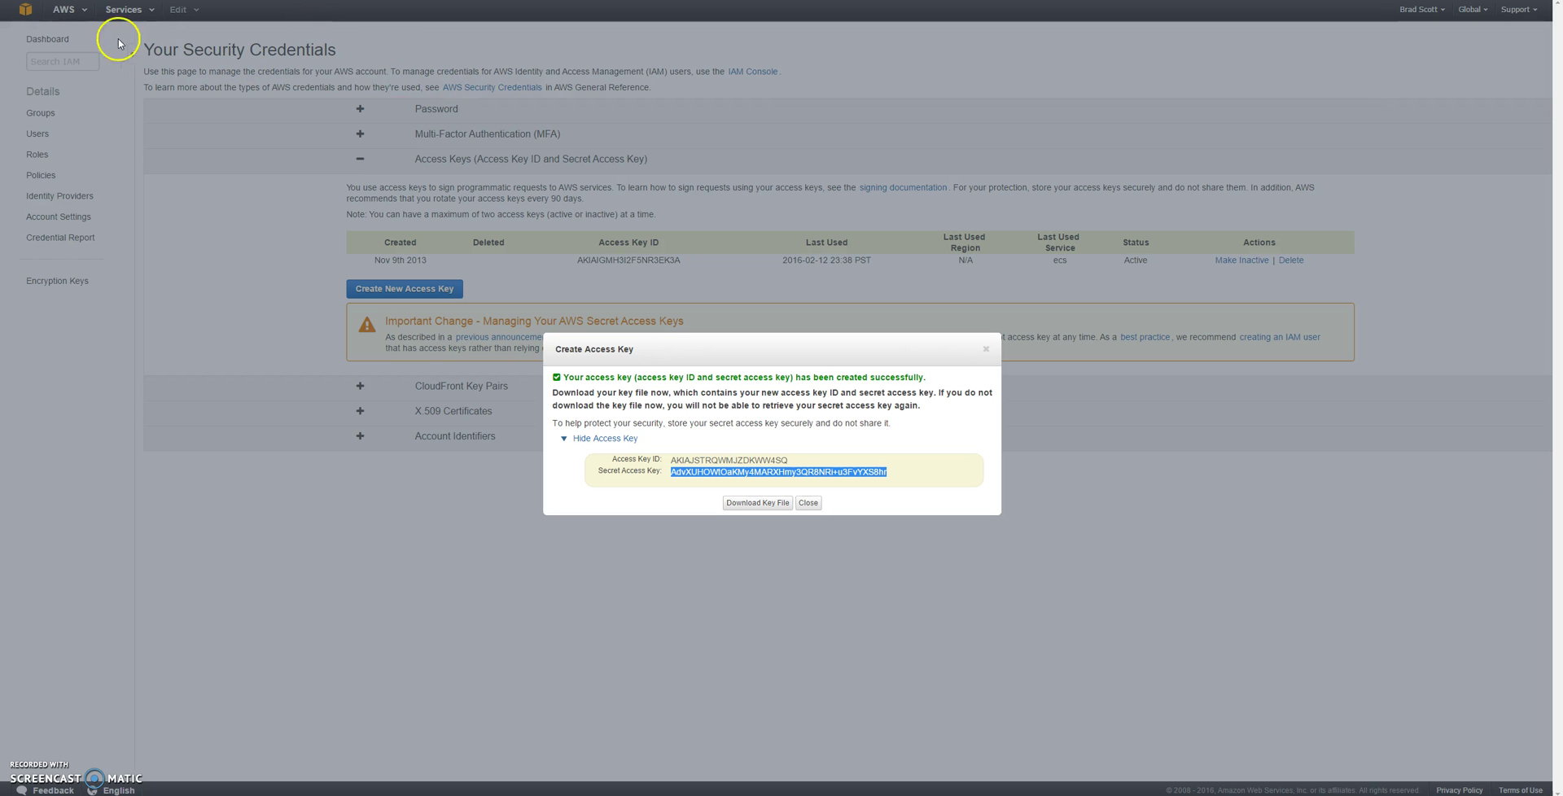
# In AWS, close the new-key dialog and open Security Credentials with Access Keys expanded
pyautogui.click(810, 503)
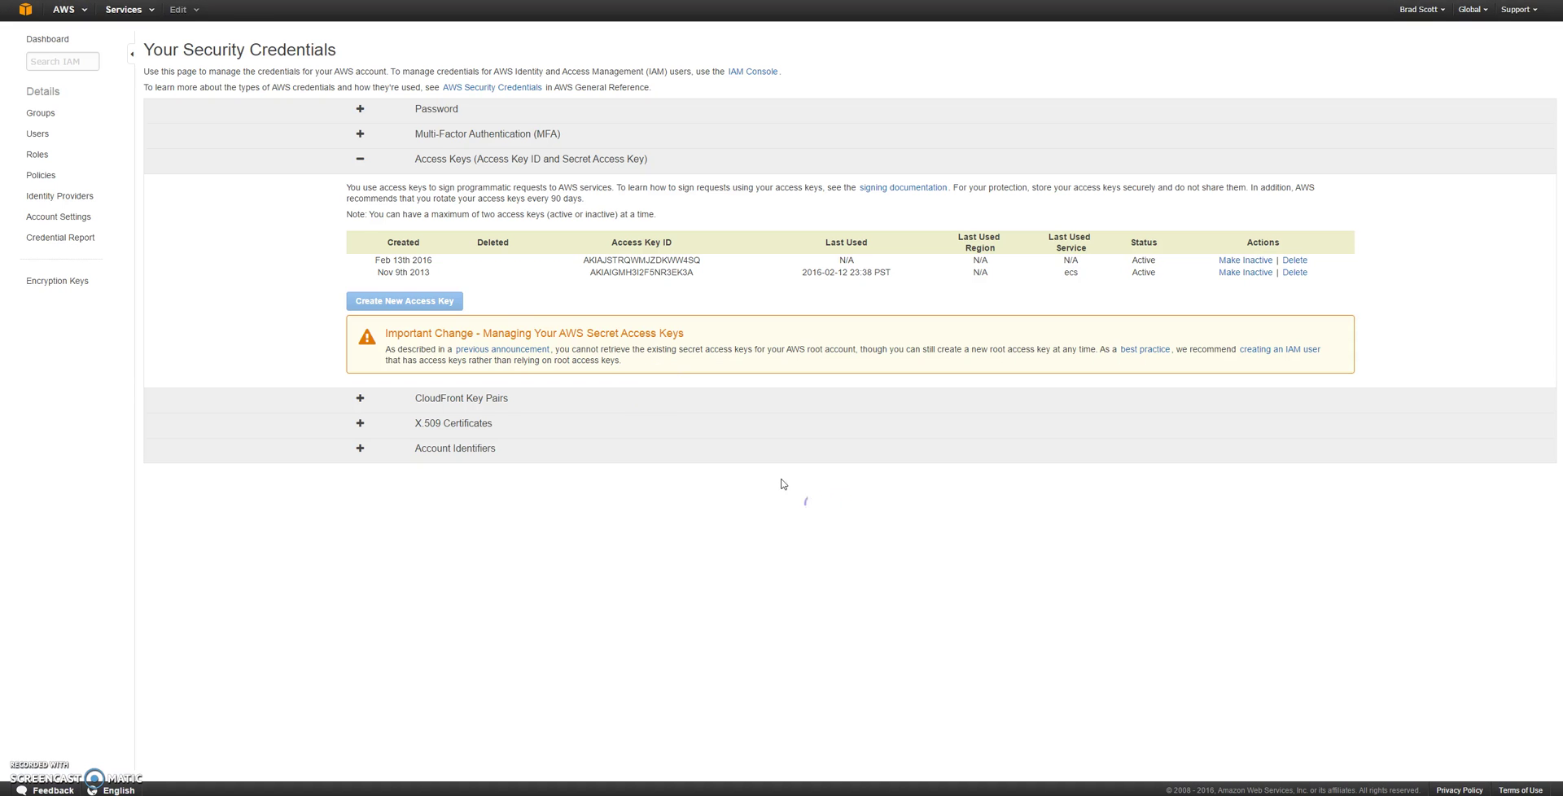
pyautogui.click(79, 13)
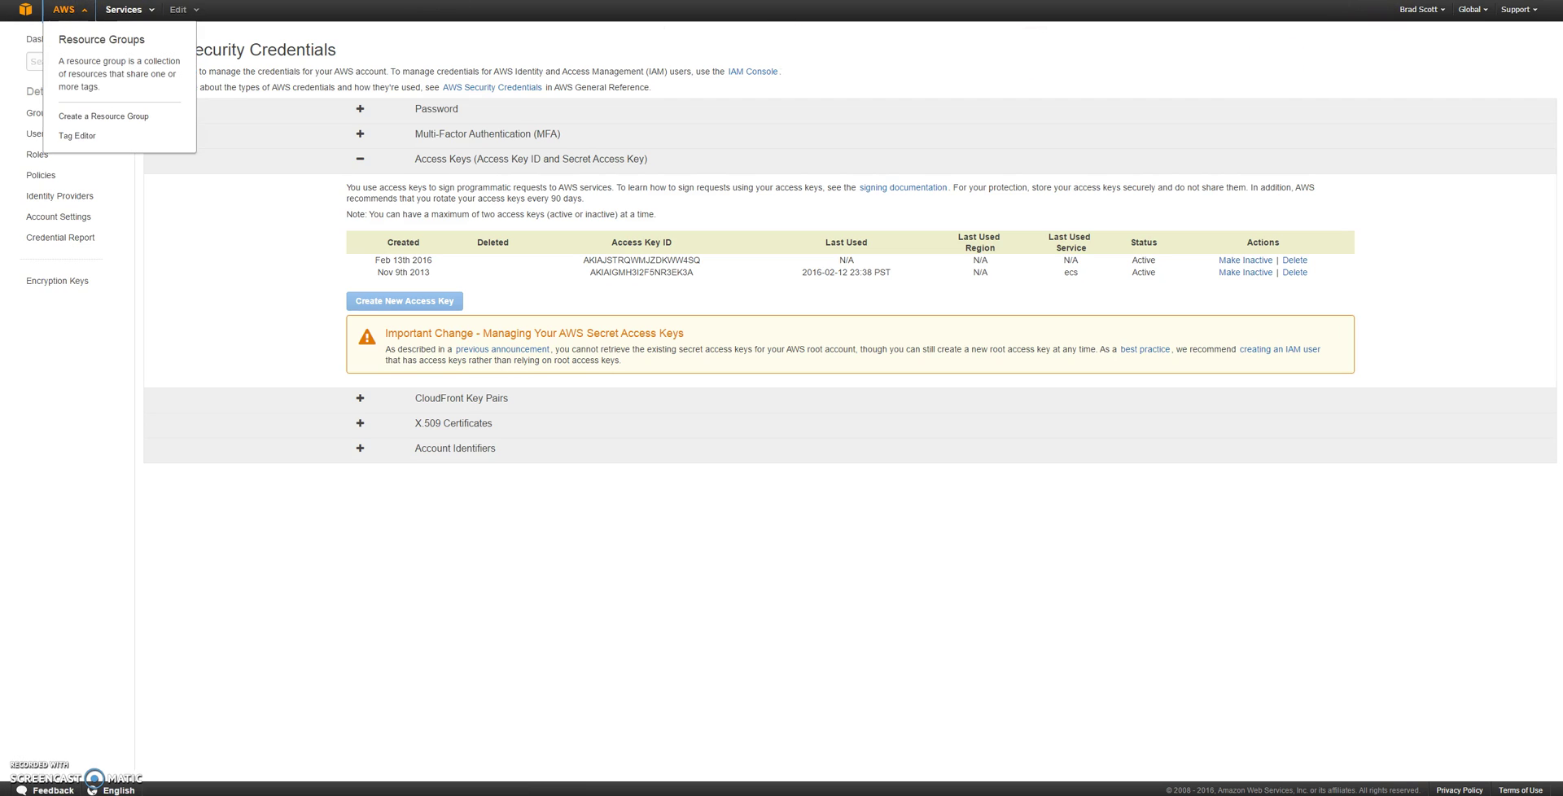
pyautogui.click(27, 13)
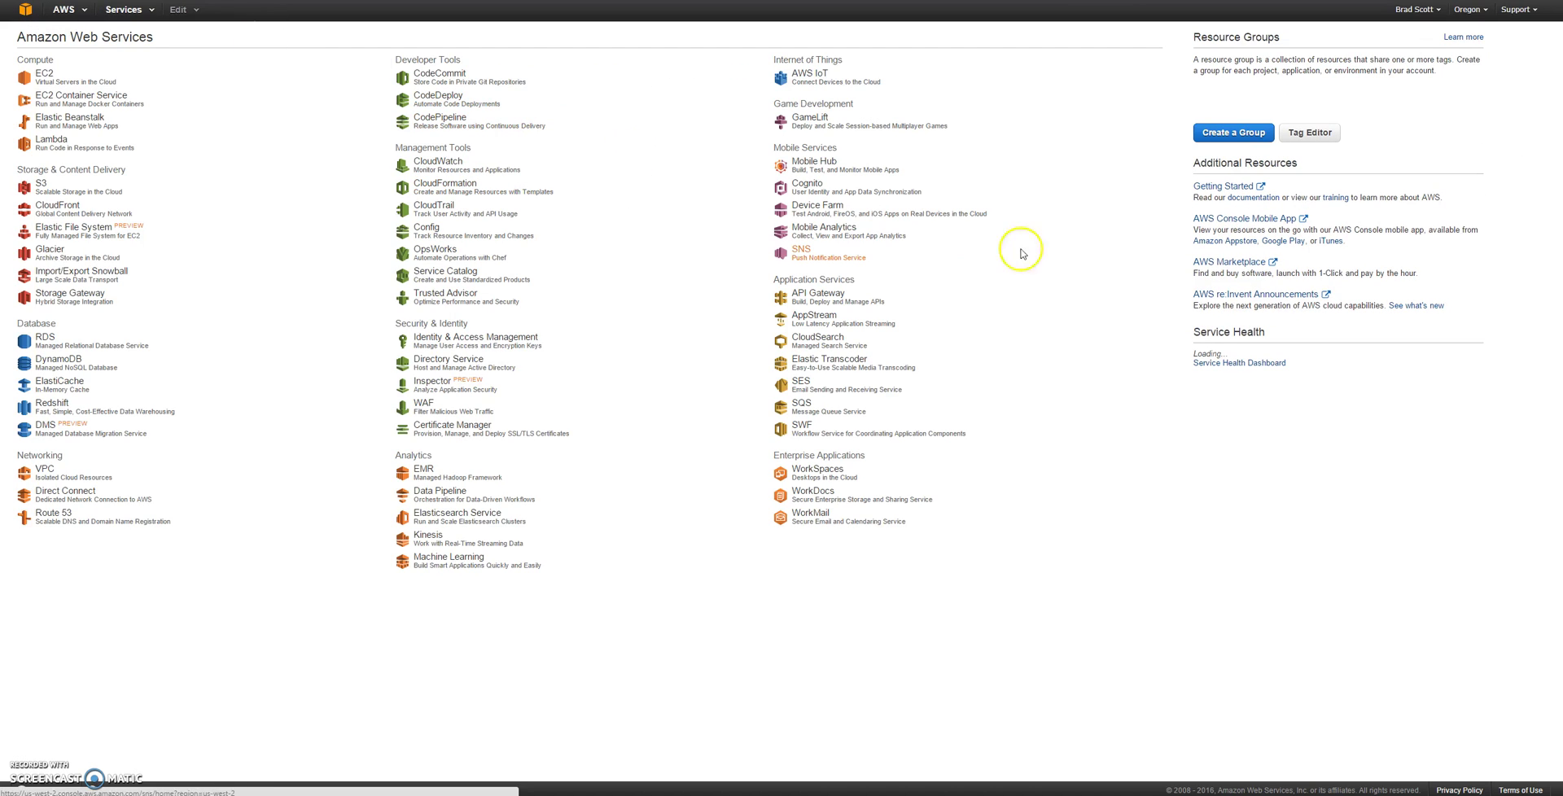
pyautogui.click(1417, 10)
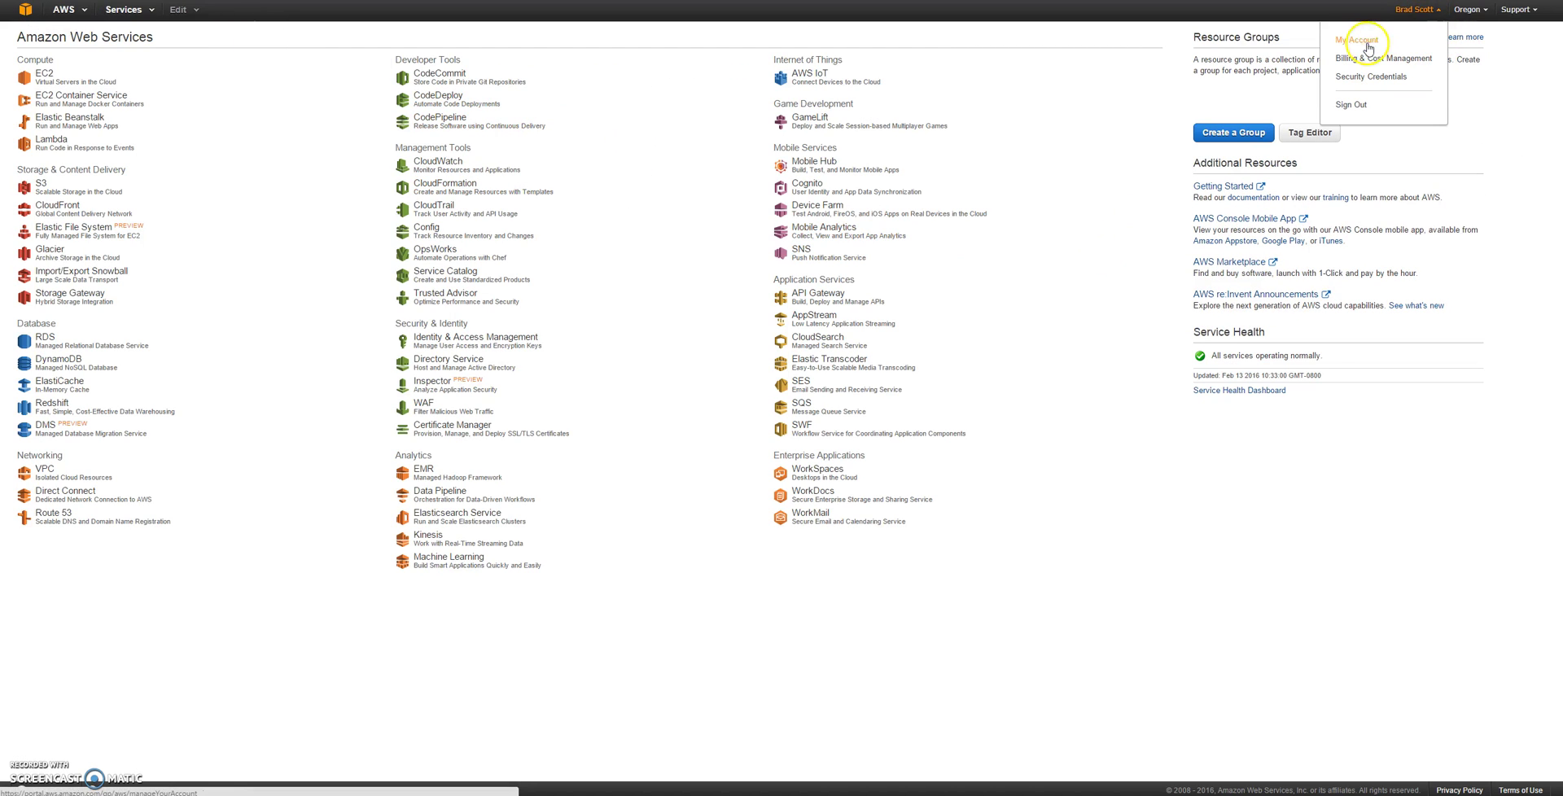
pyautogui.click(1366, 78)
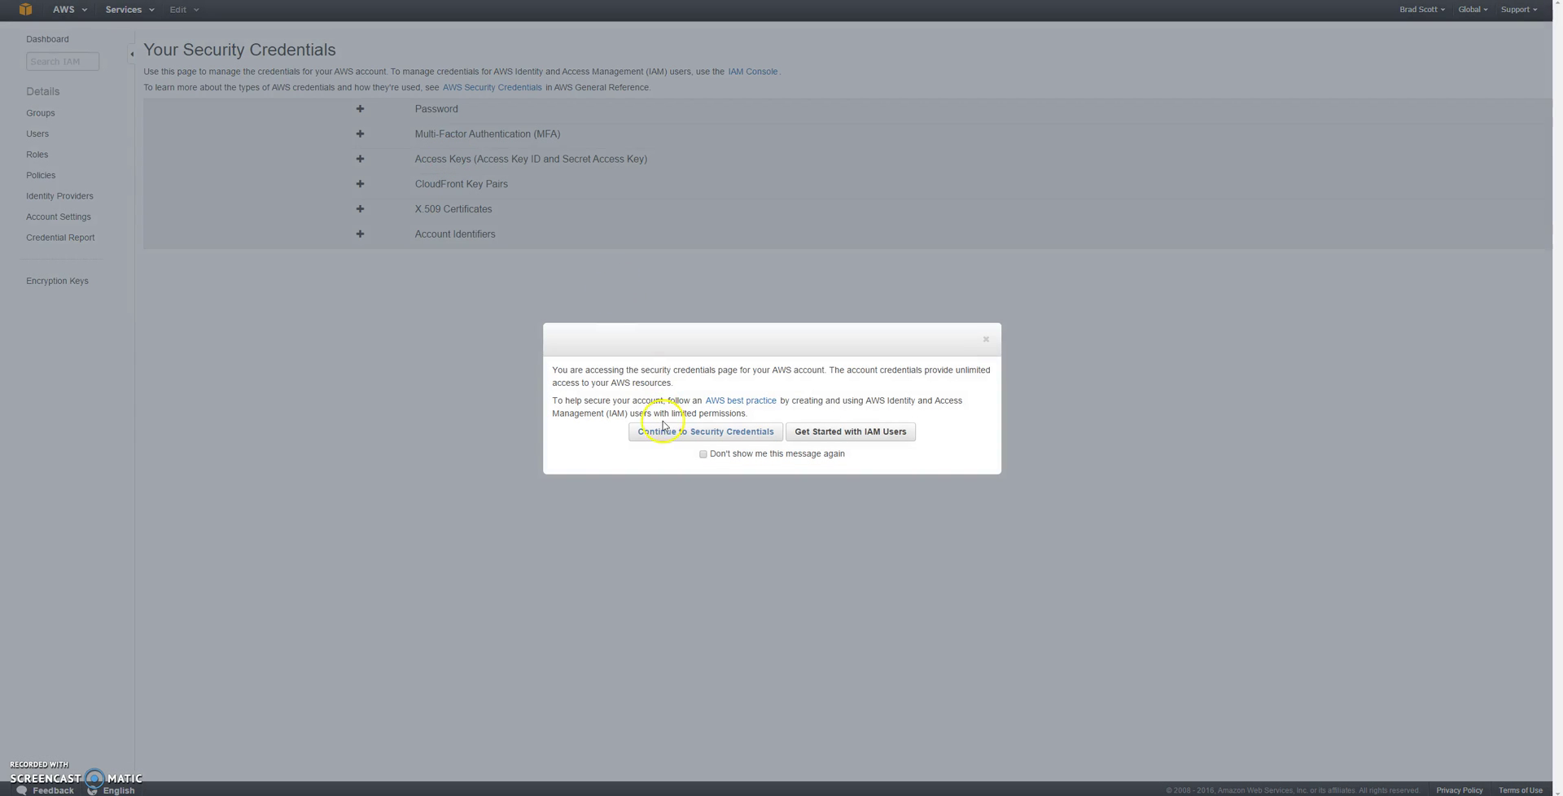
pyautogui.click(678, 432)
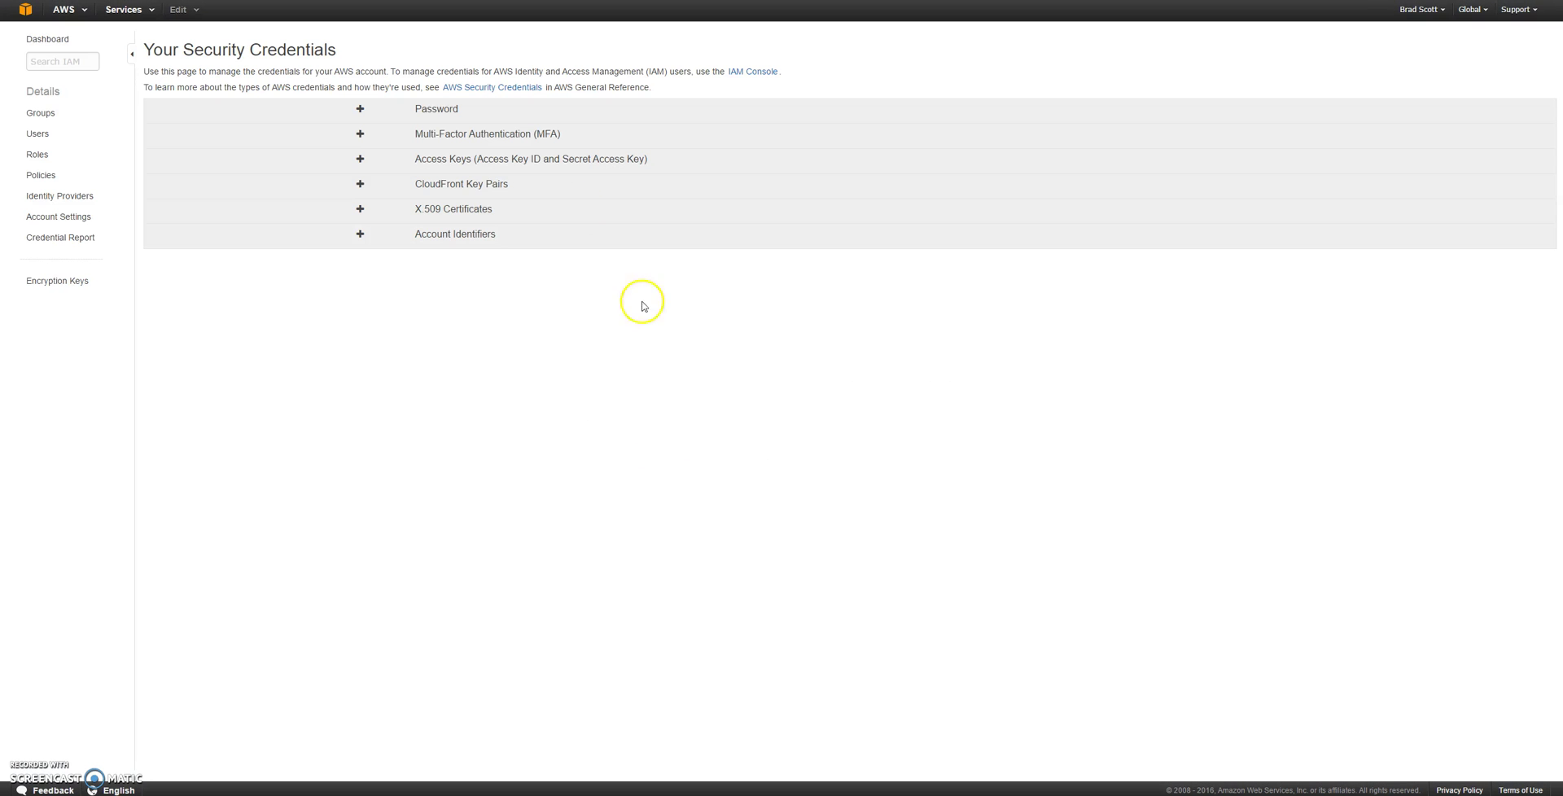
pyautogui.click(433, 157)
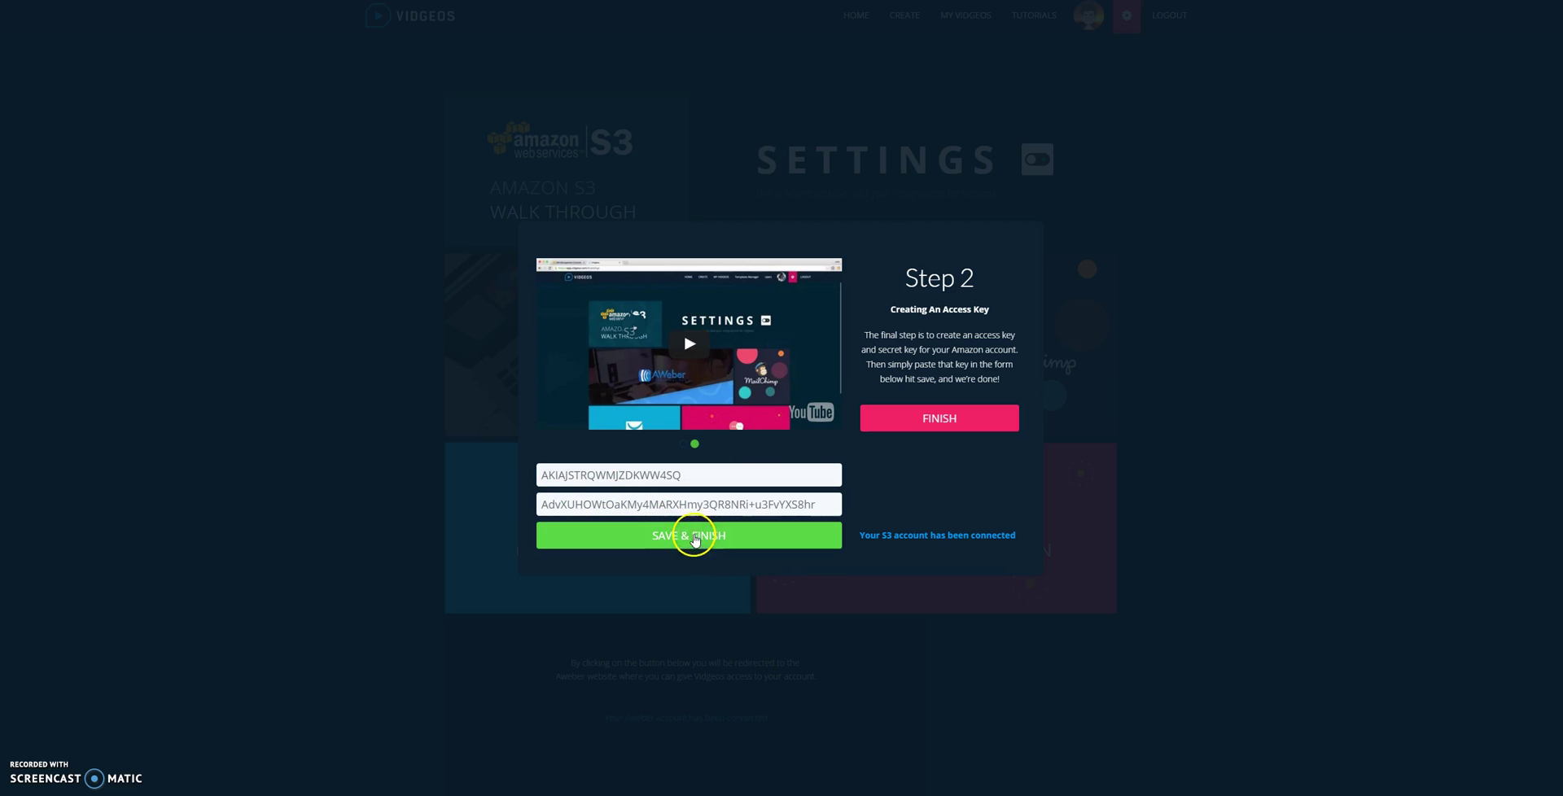
# Save the S3 access key ID and secret, then finish the walkthrough
pyautogui.click(704, 539)
pyautogui.click(941, 419)
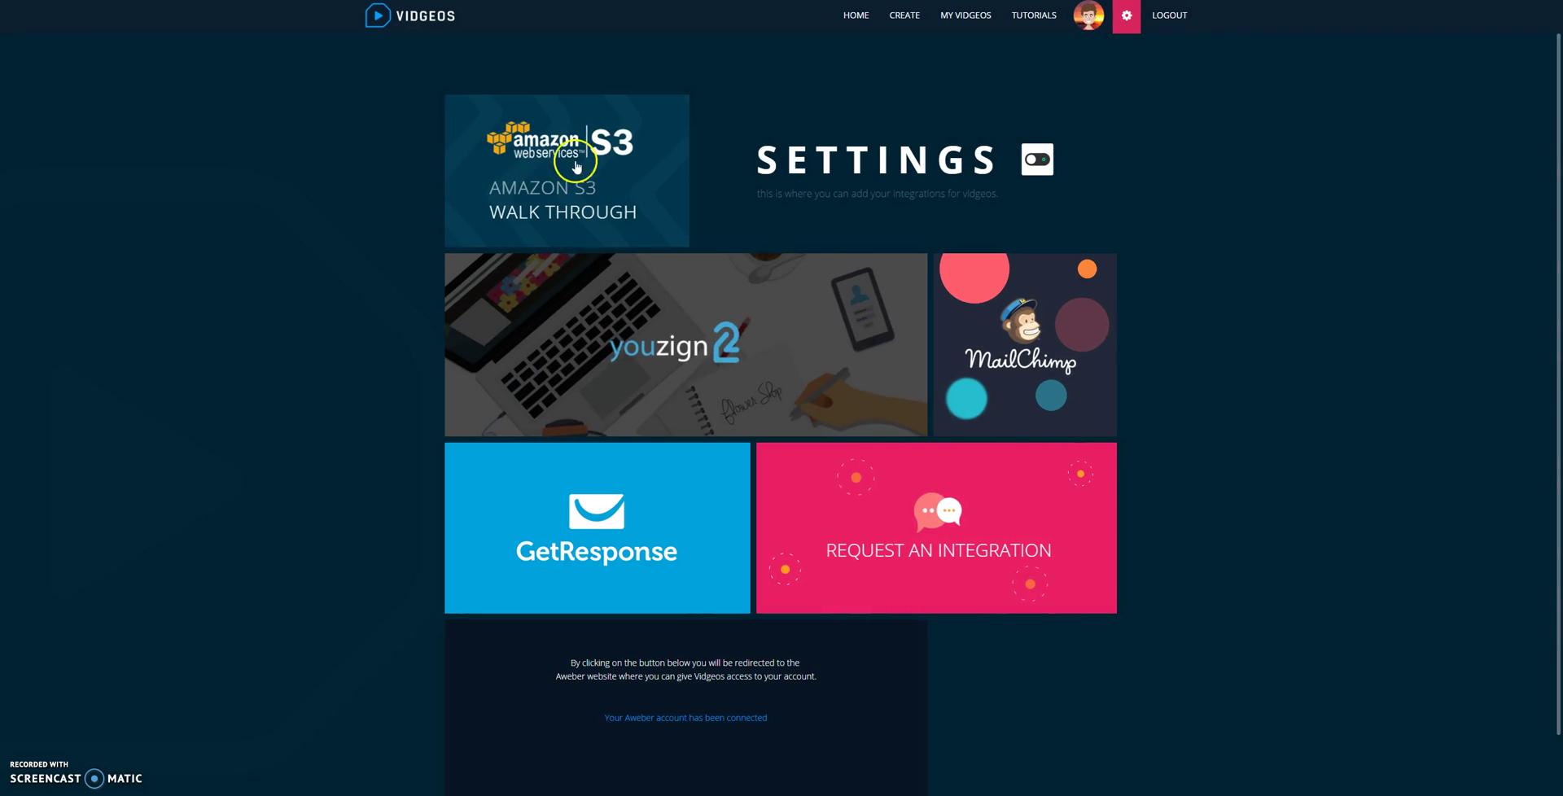
pyautogui.scroll(-1, 1126, 469)
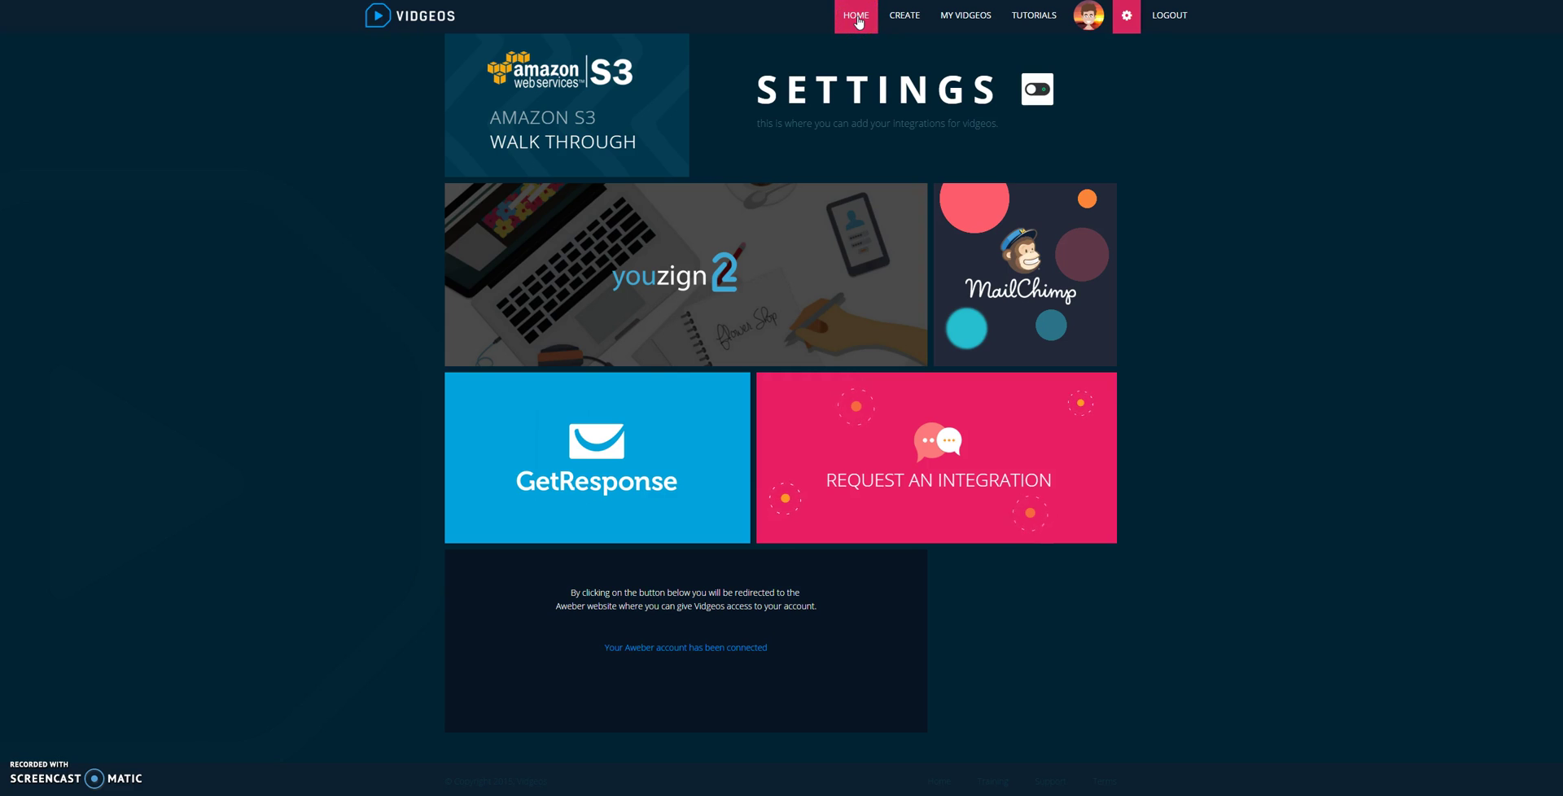
# Create a new project named 'test project' via Get Started on the home page
pyautogui.click(858, 22)
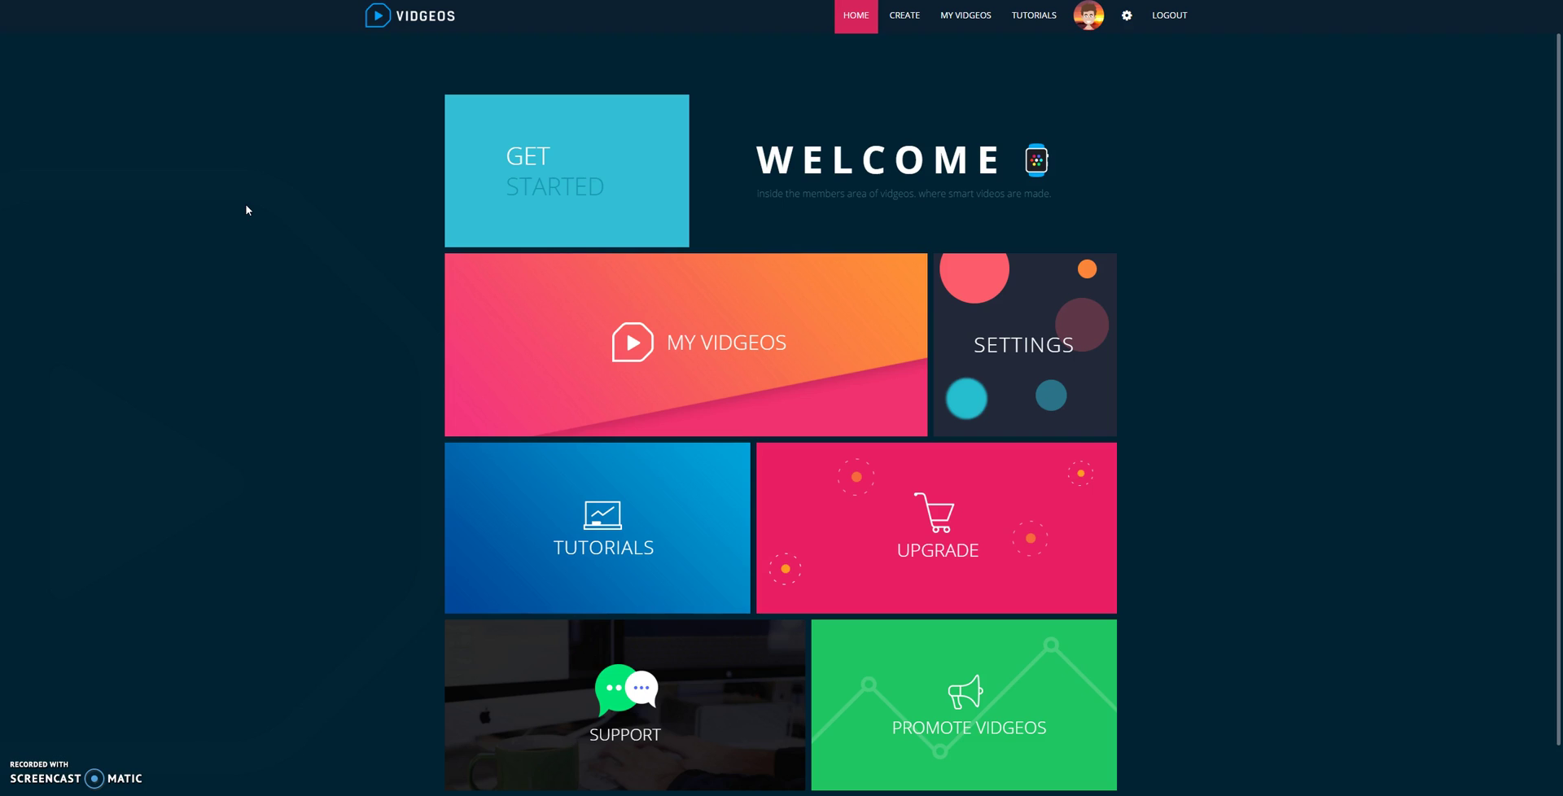
pyautogui.click(249, 213)
pyautogui.click(556, 170)
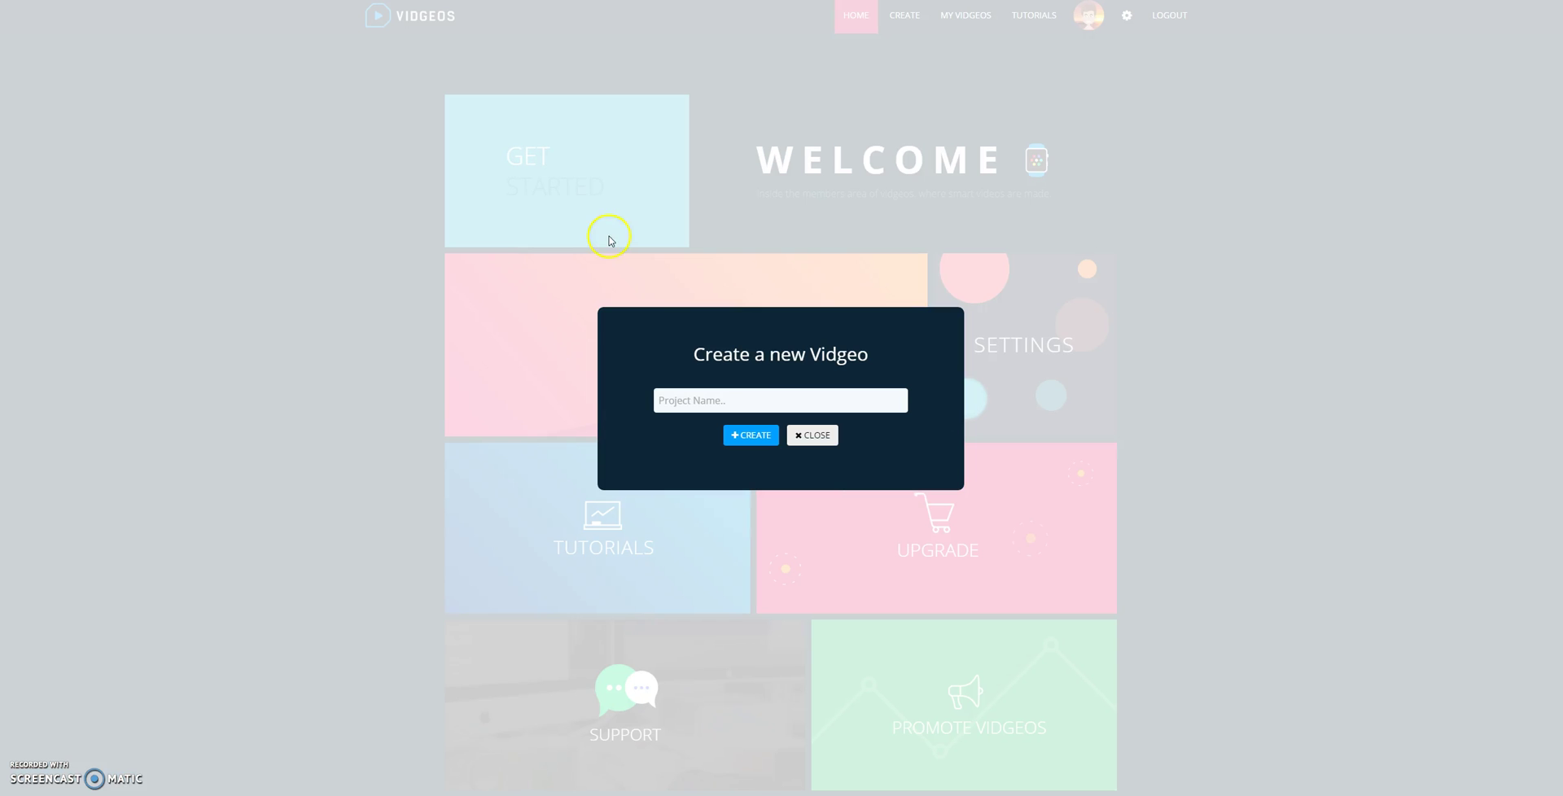
pyautogui.click(719, 409)
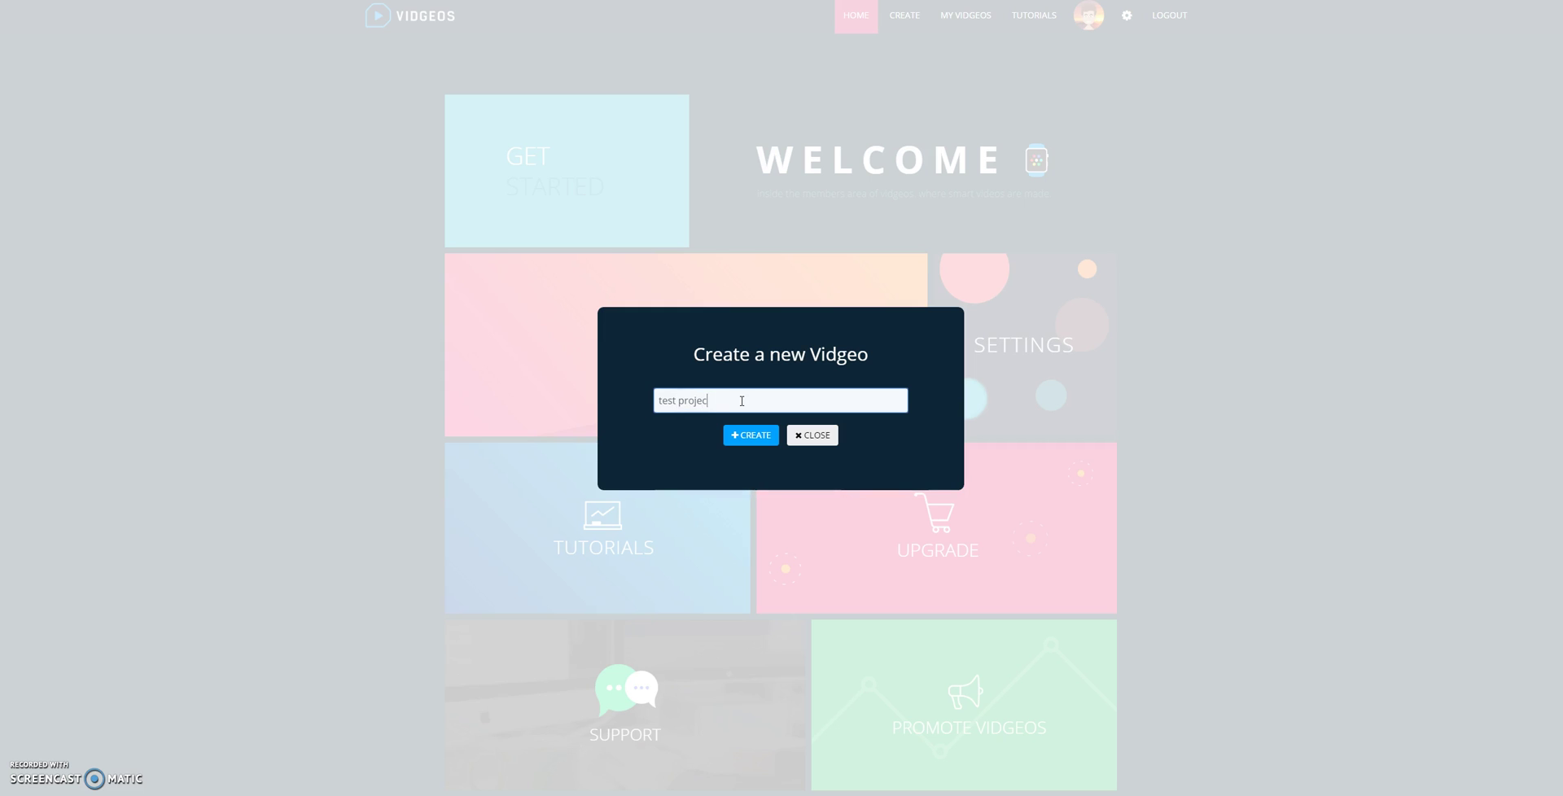
pyautogui.write('test project')
pyautogui.click(760, 438)
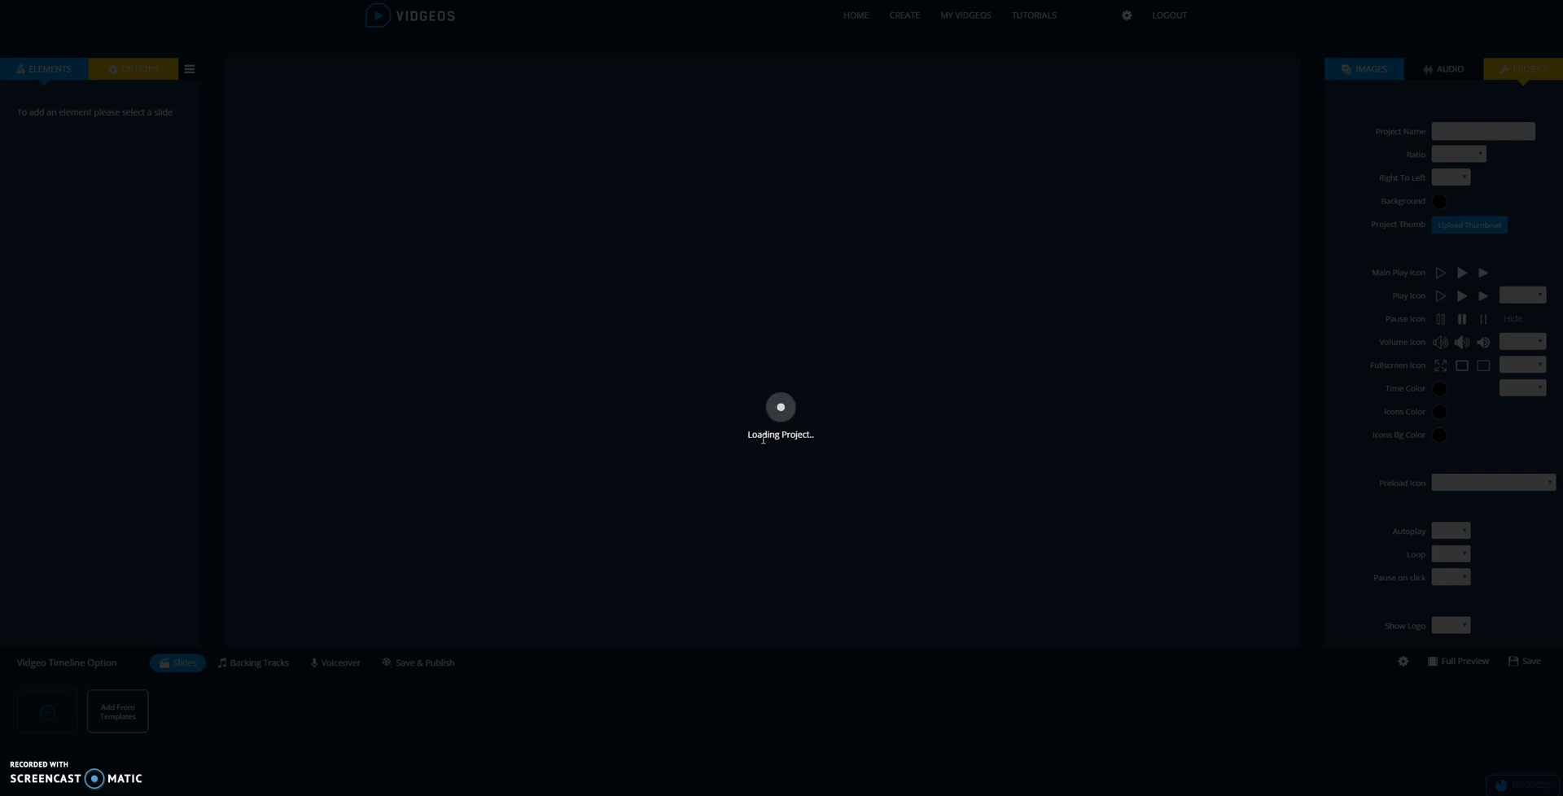
pyautogui.click(504, 450)
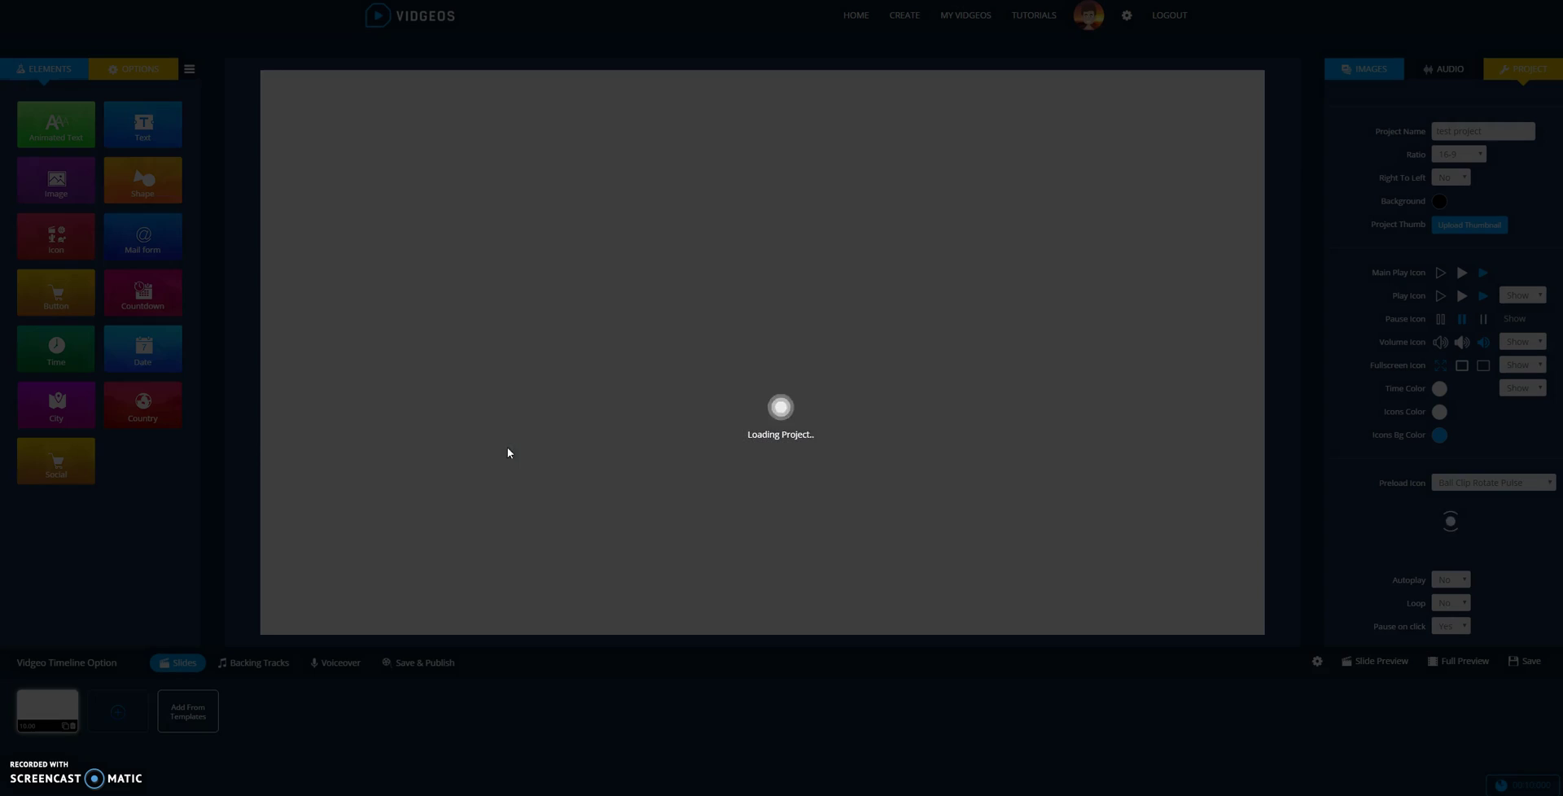
# Add the Hi-Tech Template's Time Slide to the project and close the template chooser
pyautogui.click(621, 359)
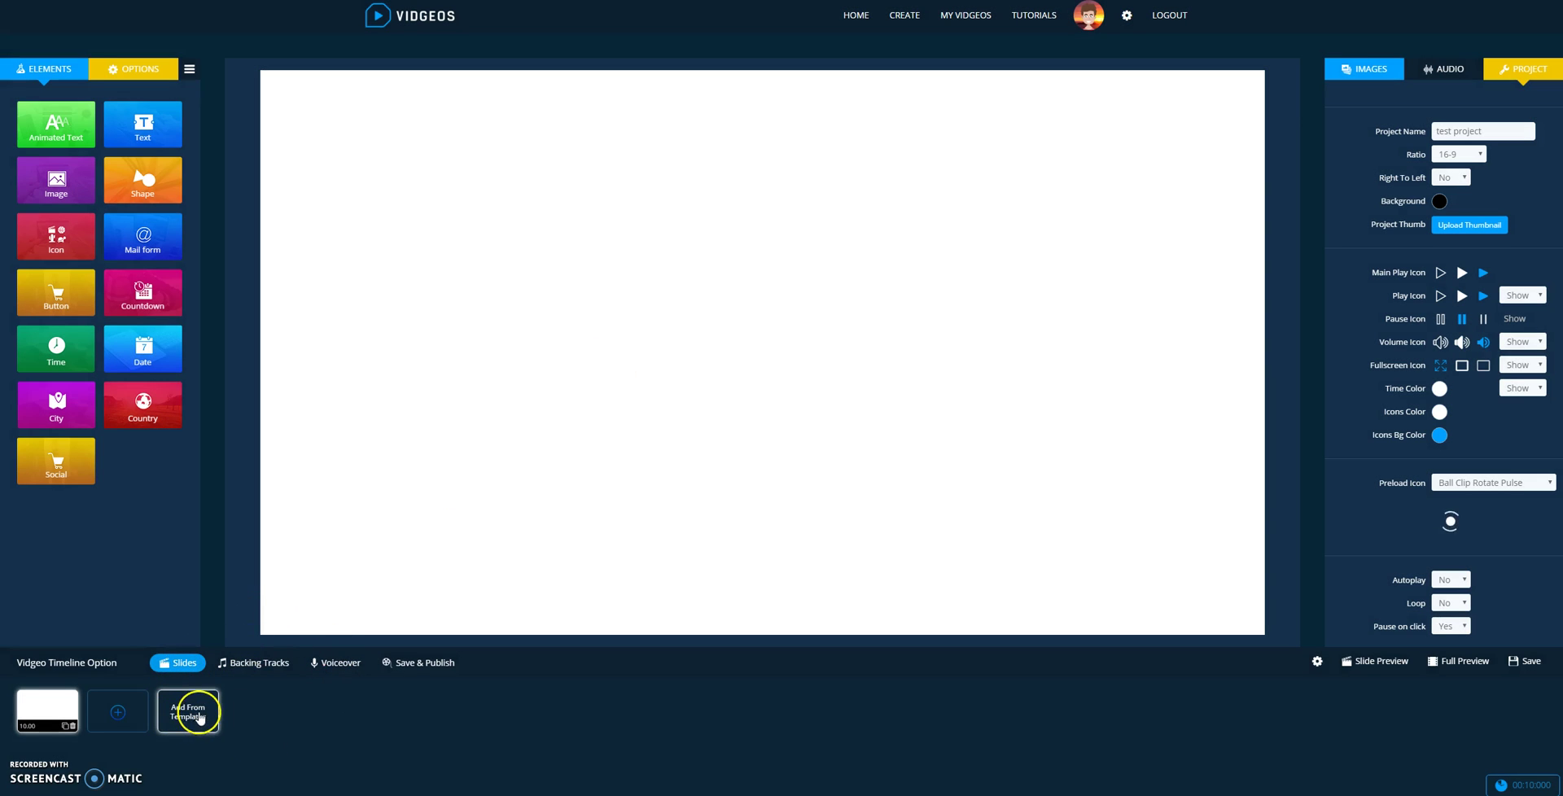
pyautogui.click(196, 715)
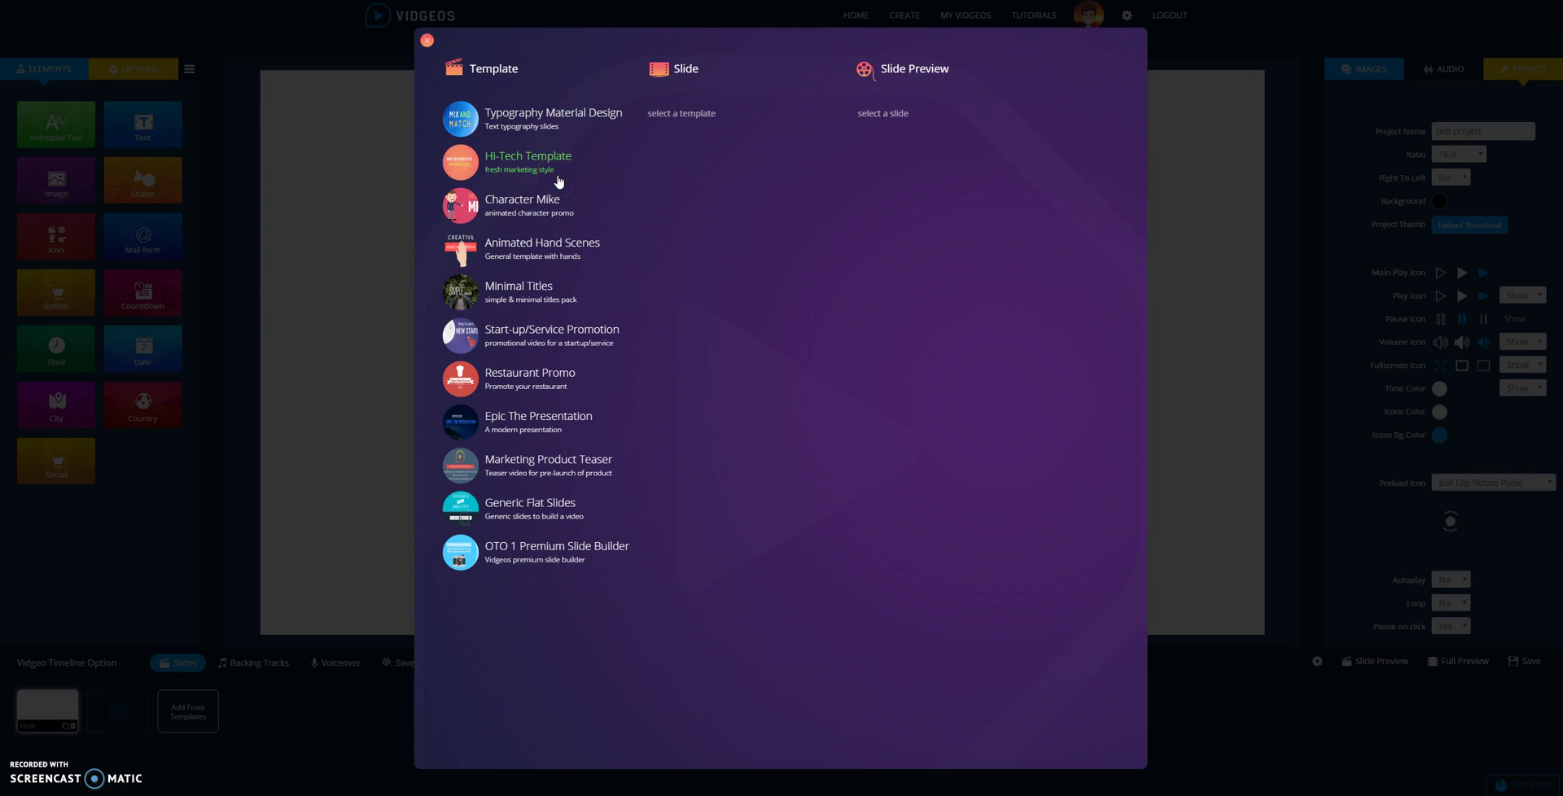
pyautogui.click(511, 170)
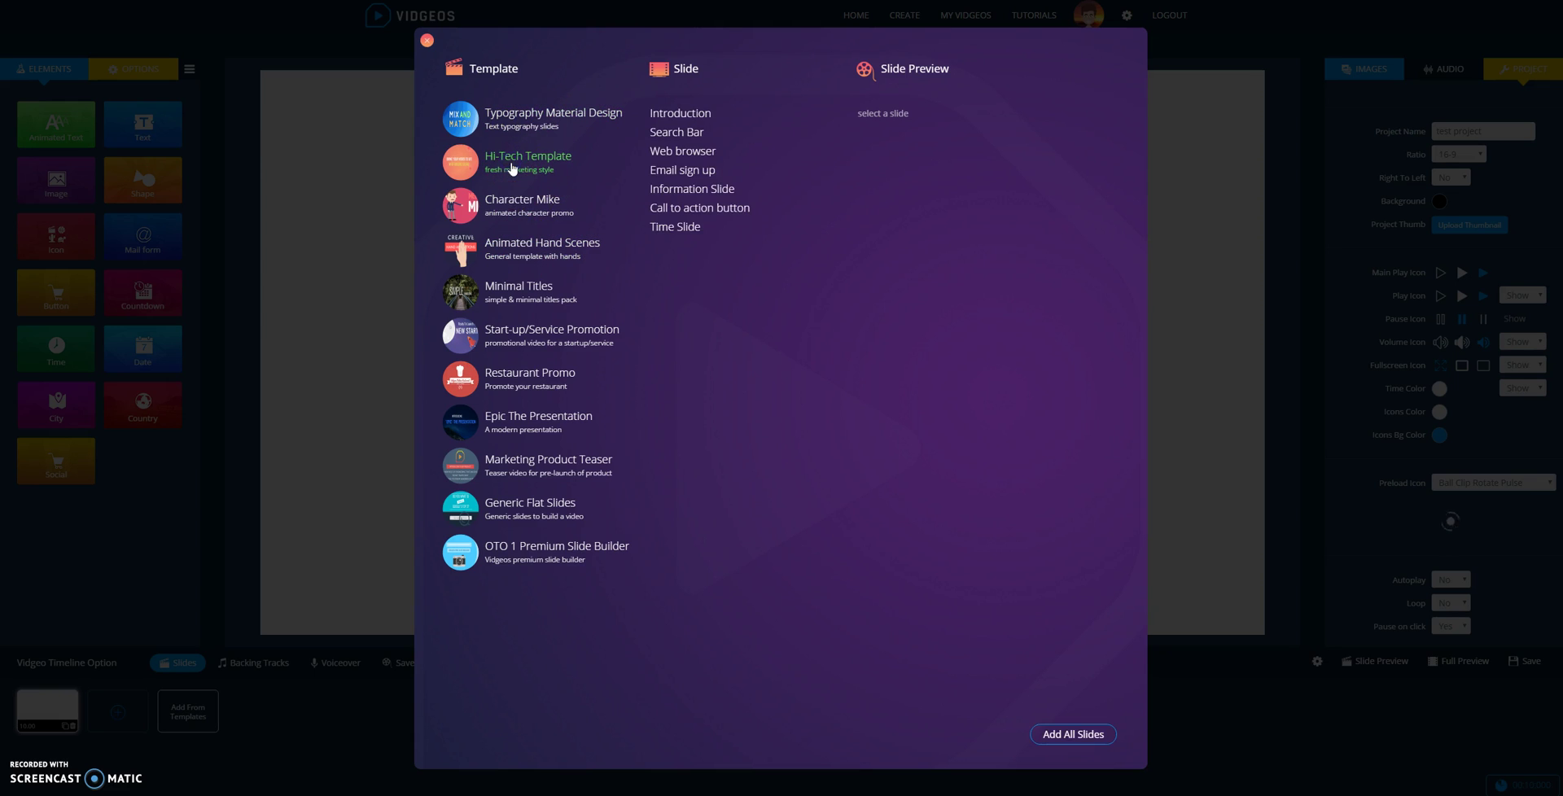
pyautogui.click(673, 233)
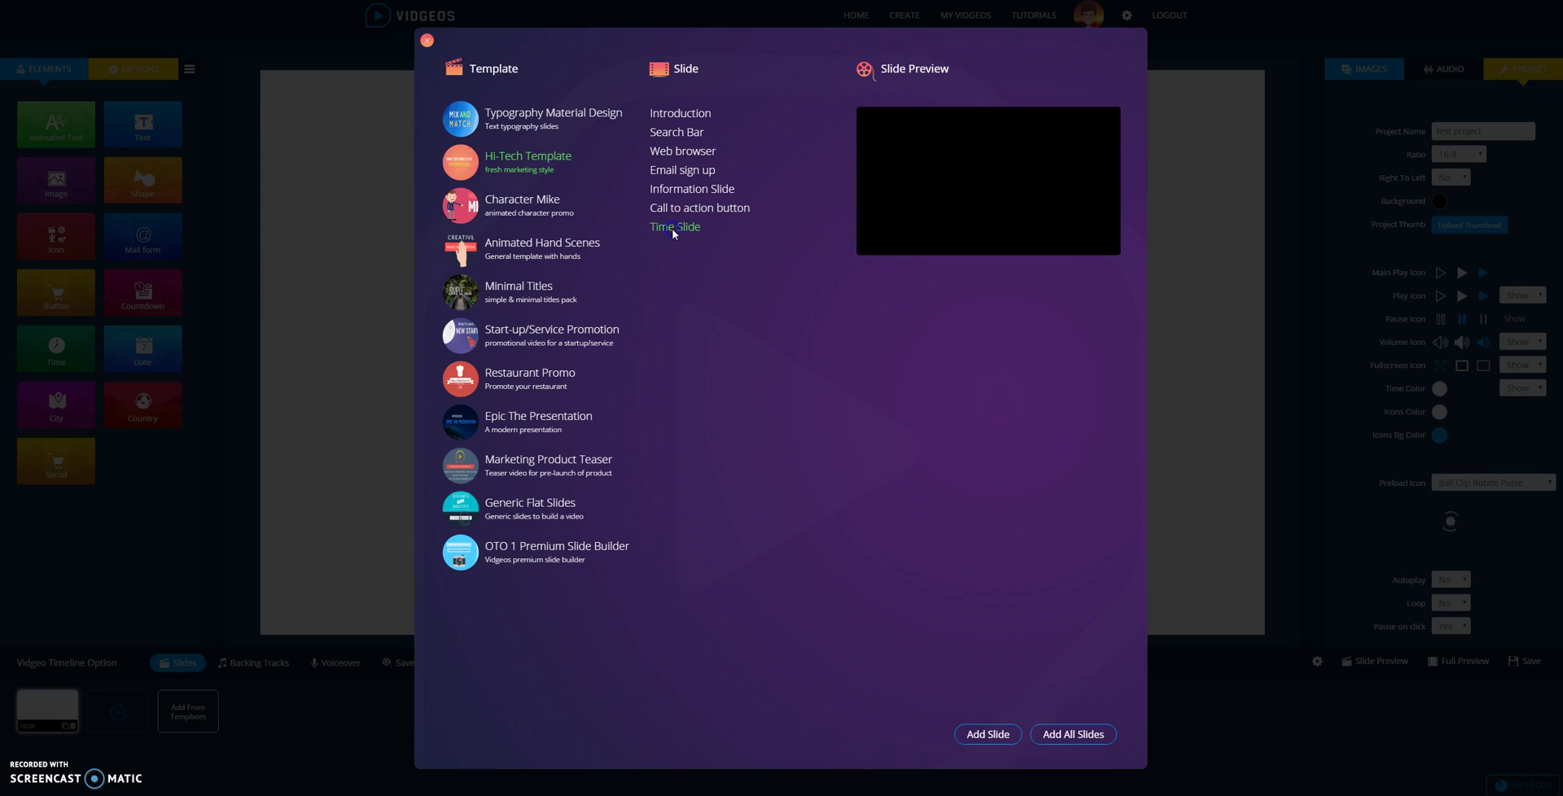
pyautogui.click(987, 733)
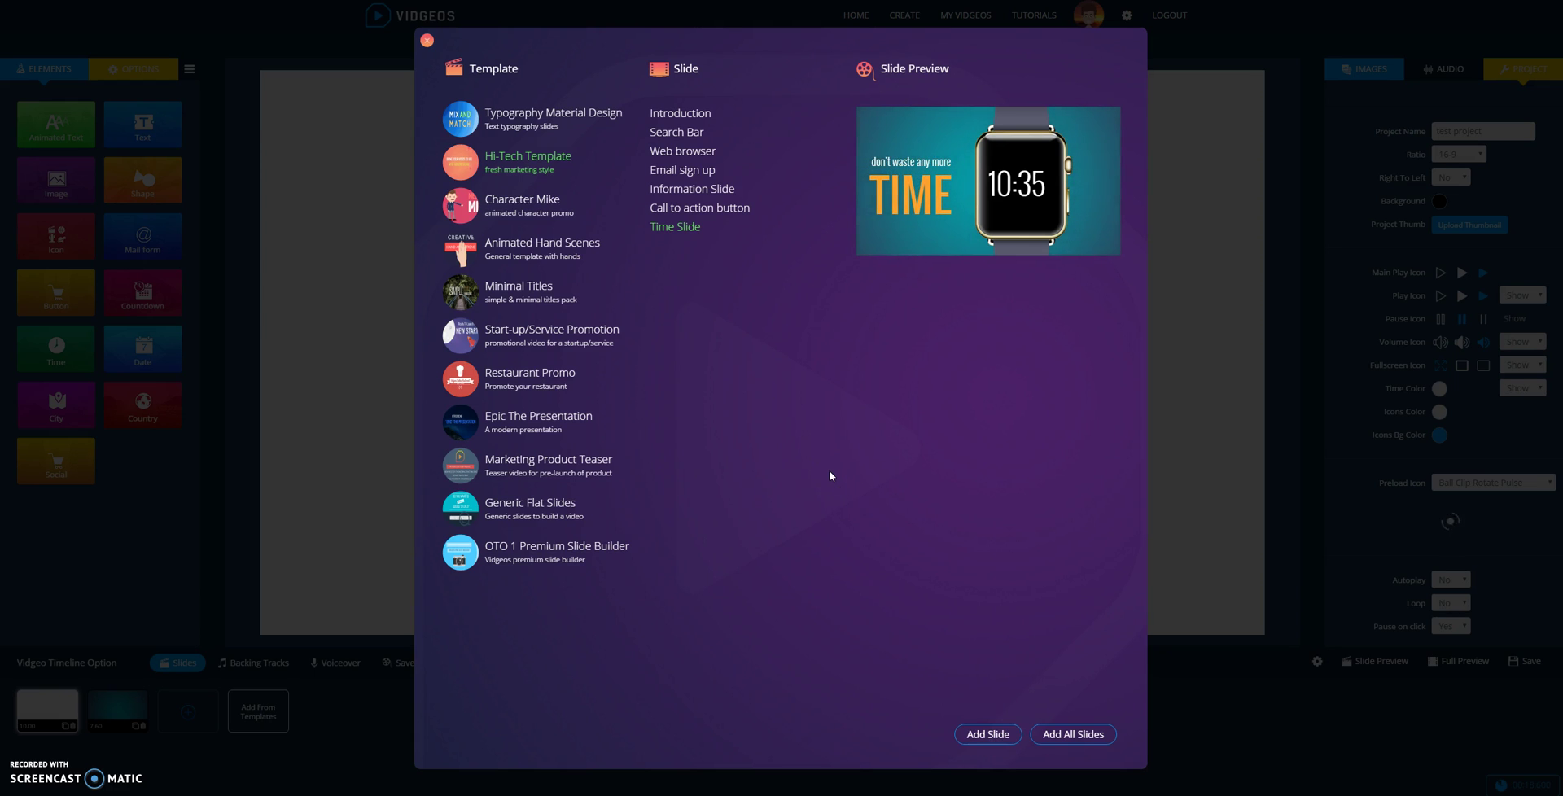
pyautogui.click(426, 40)
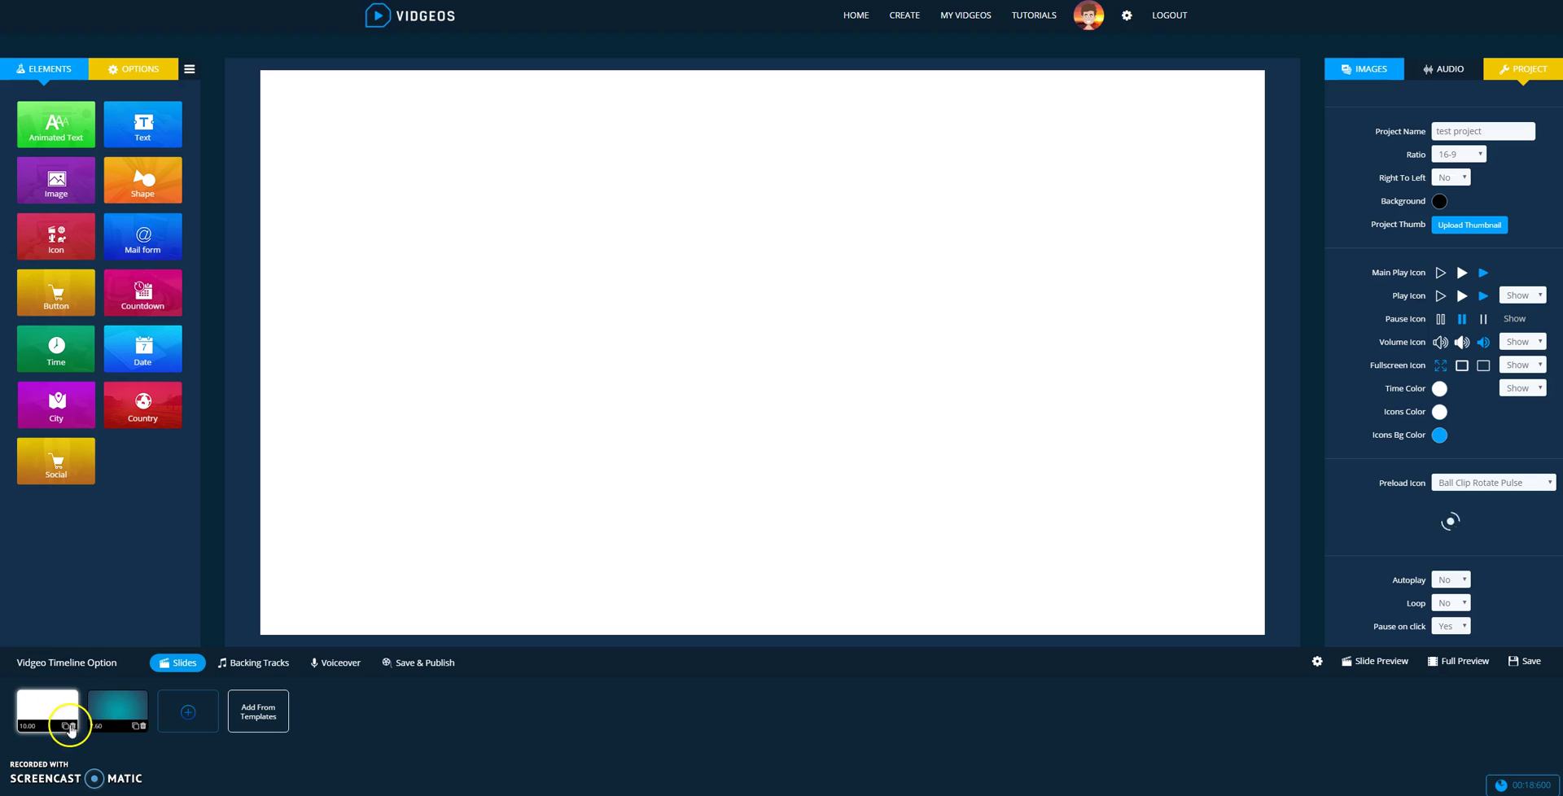
# Delete the blank first slide and replace the teal background with the space planet image
pyautogui.click(73, 725)
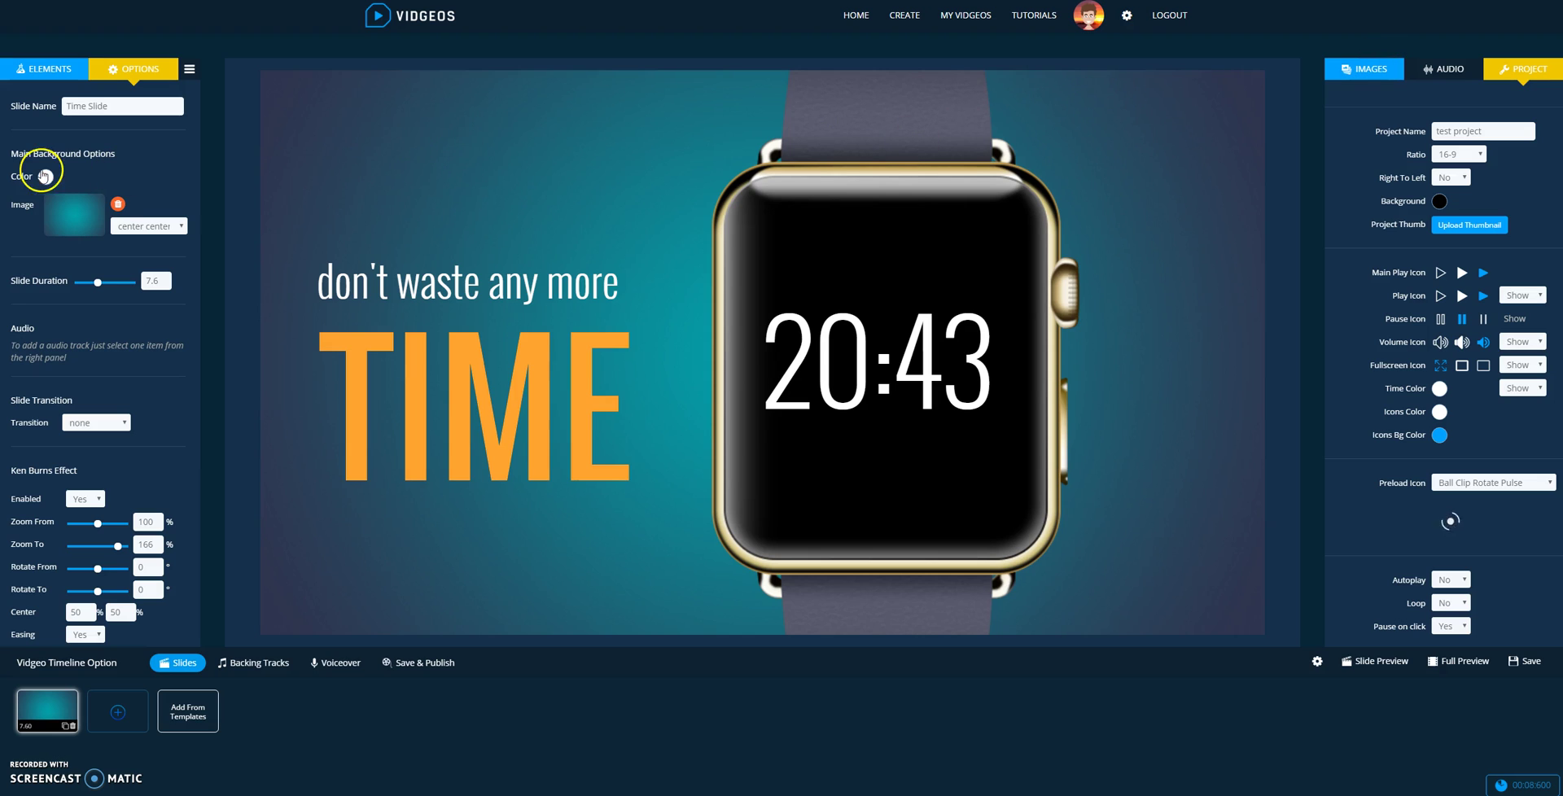
pyautogui.click(117, 204)
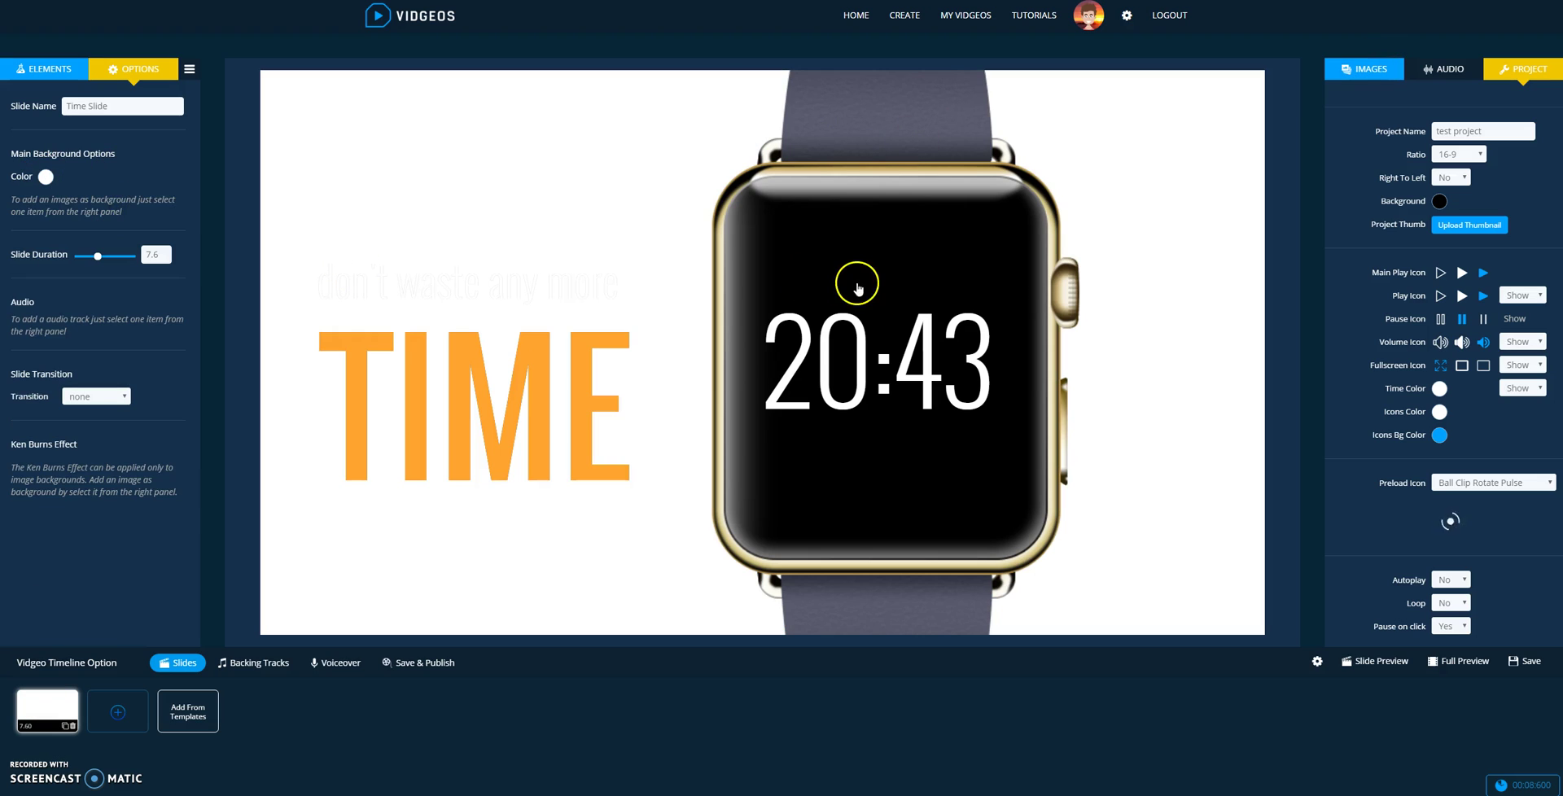
pyautogui.click(1373, 70)
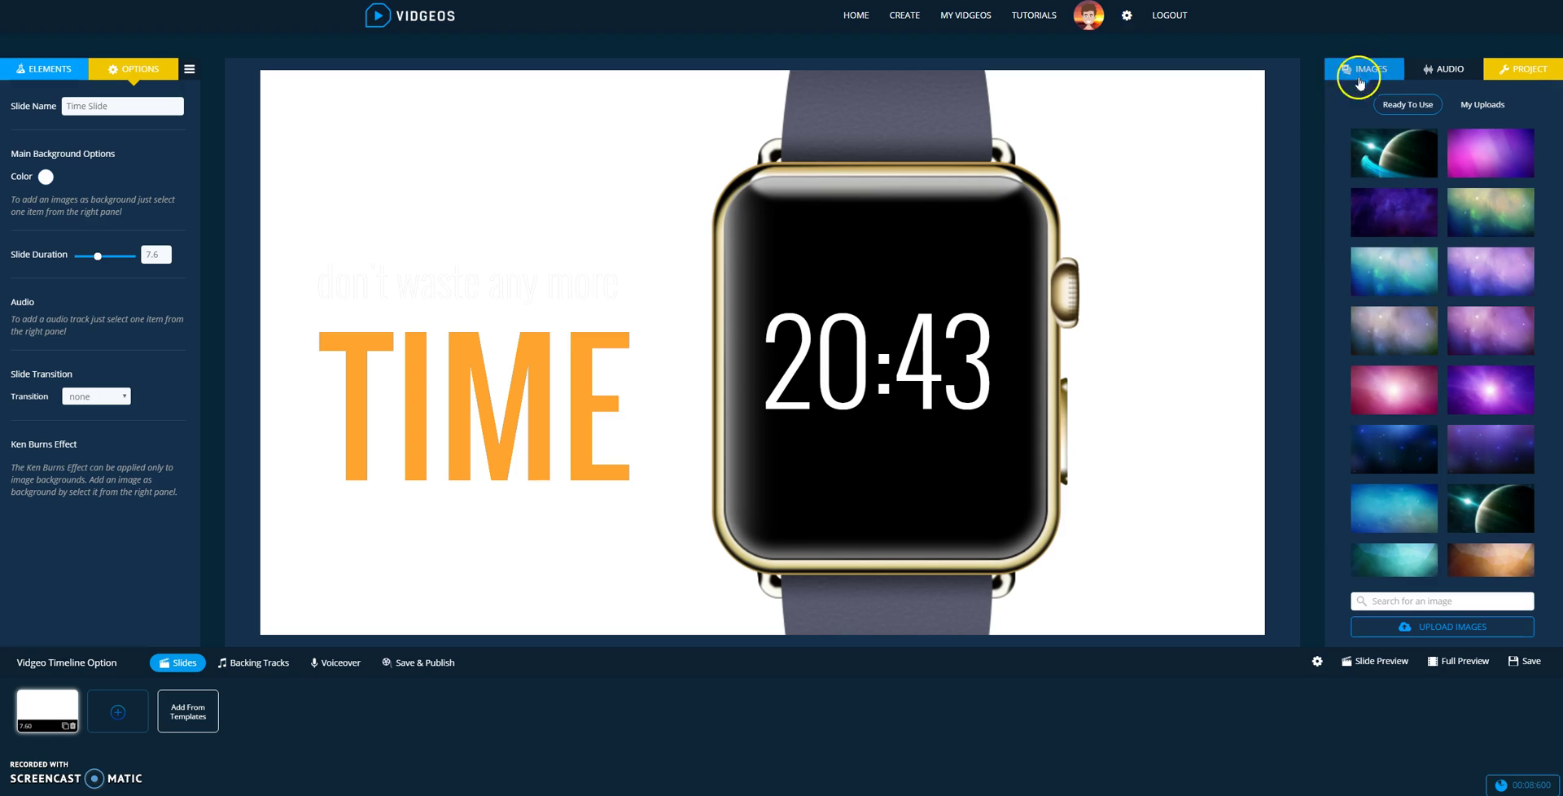
pyautogui.click(1392, 155)
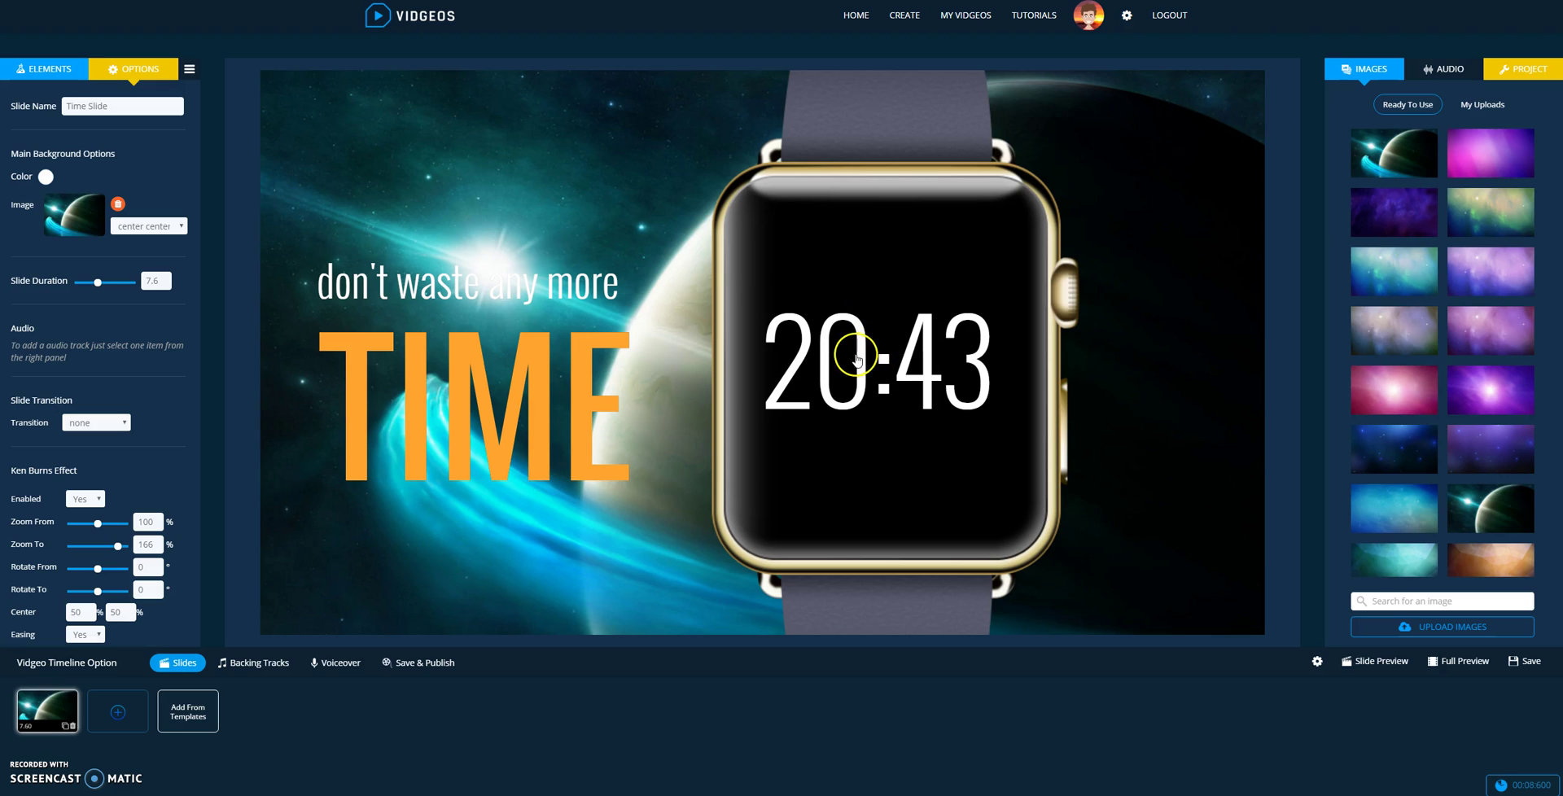
# Delete the 20:43 clock text and add a live Time element to the slide
pyautogui.click(859, 368)
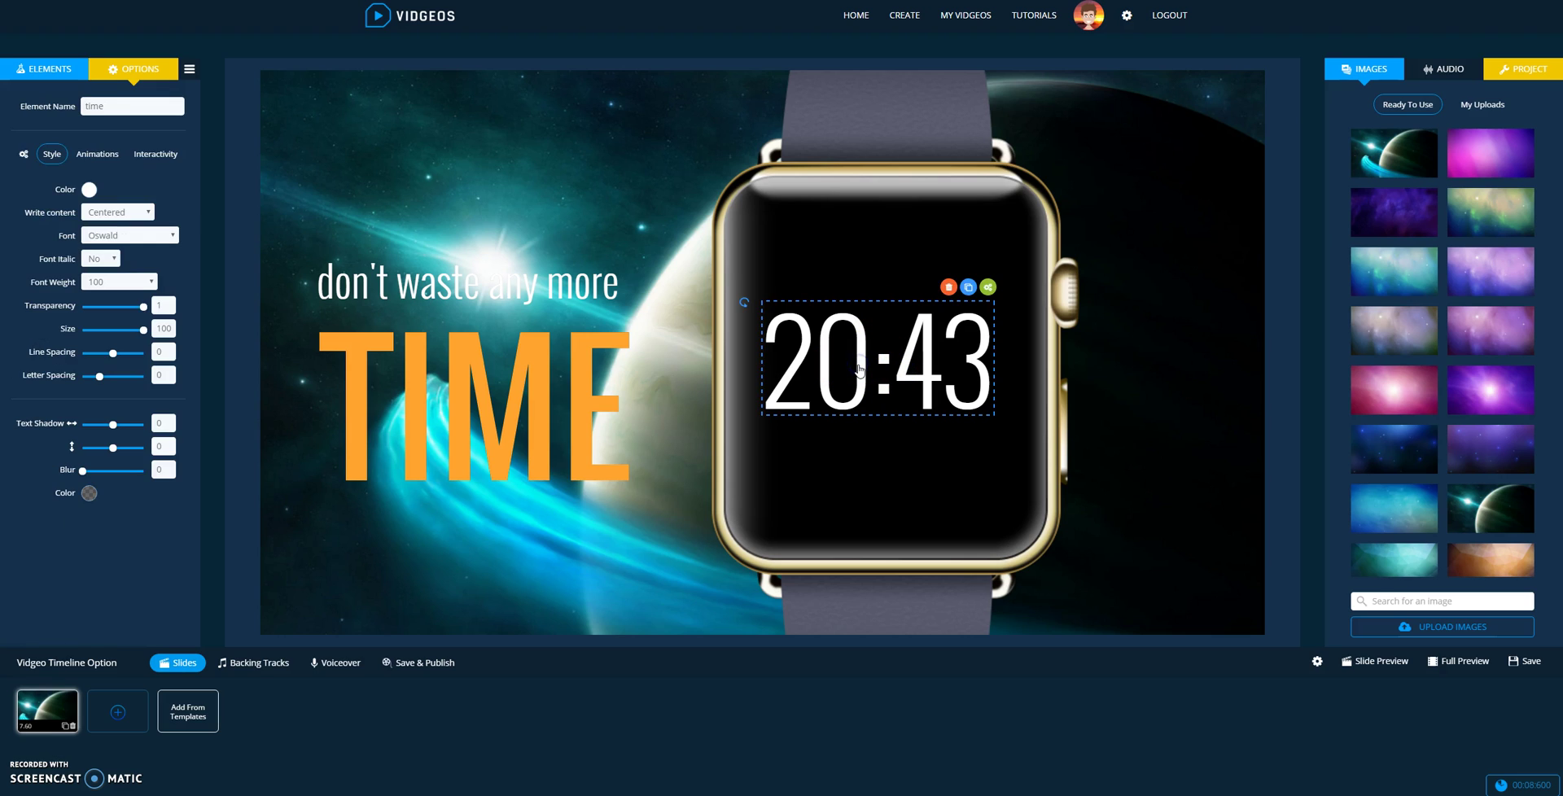
pyautogui.click(949, 287)
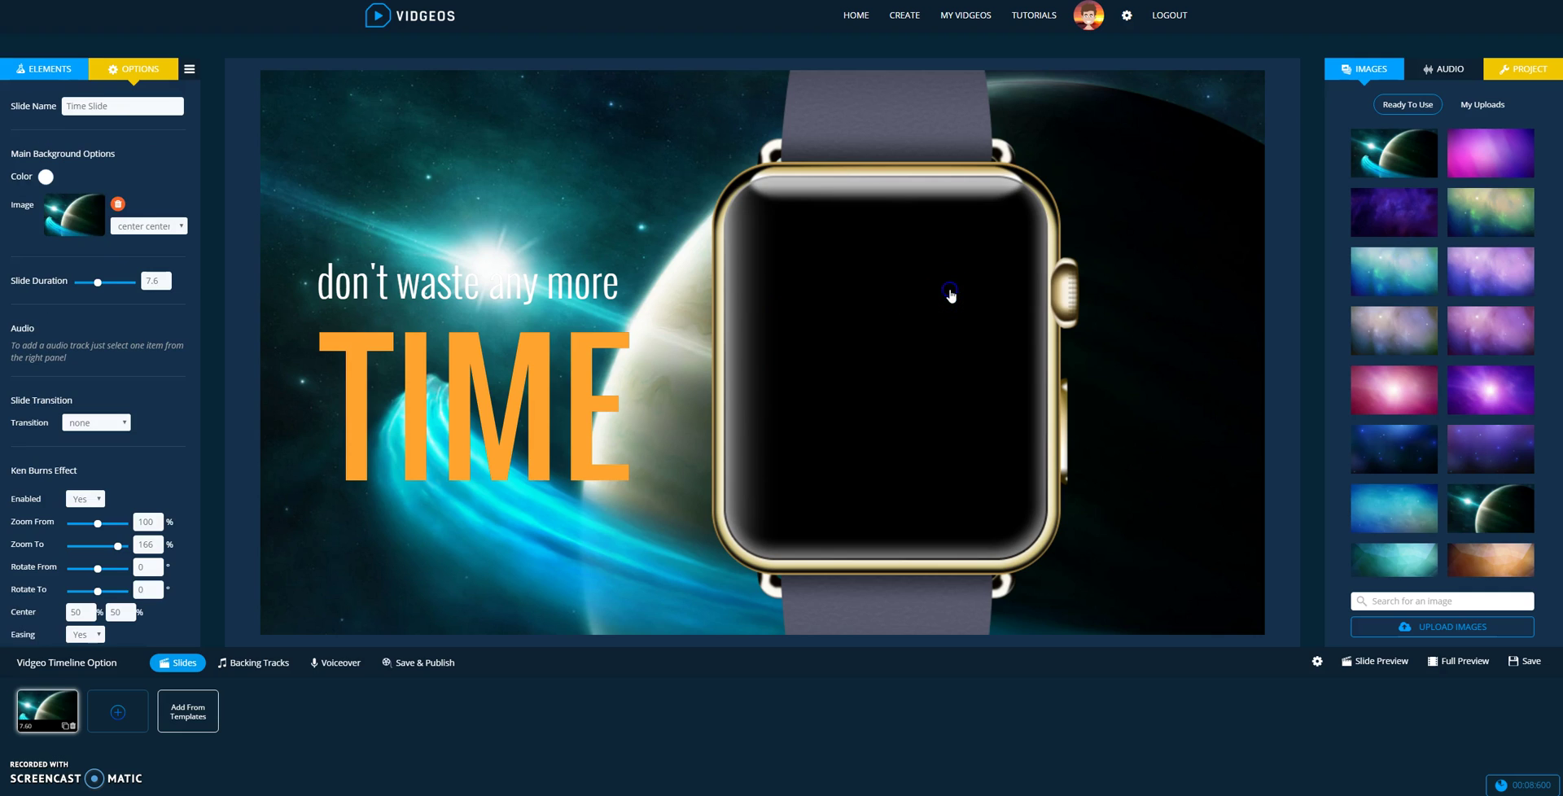
pyautogui.click(44, 68)
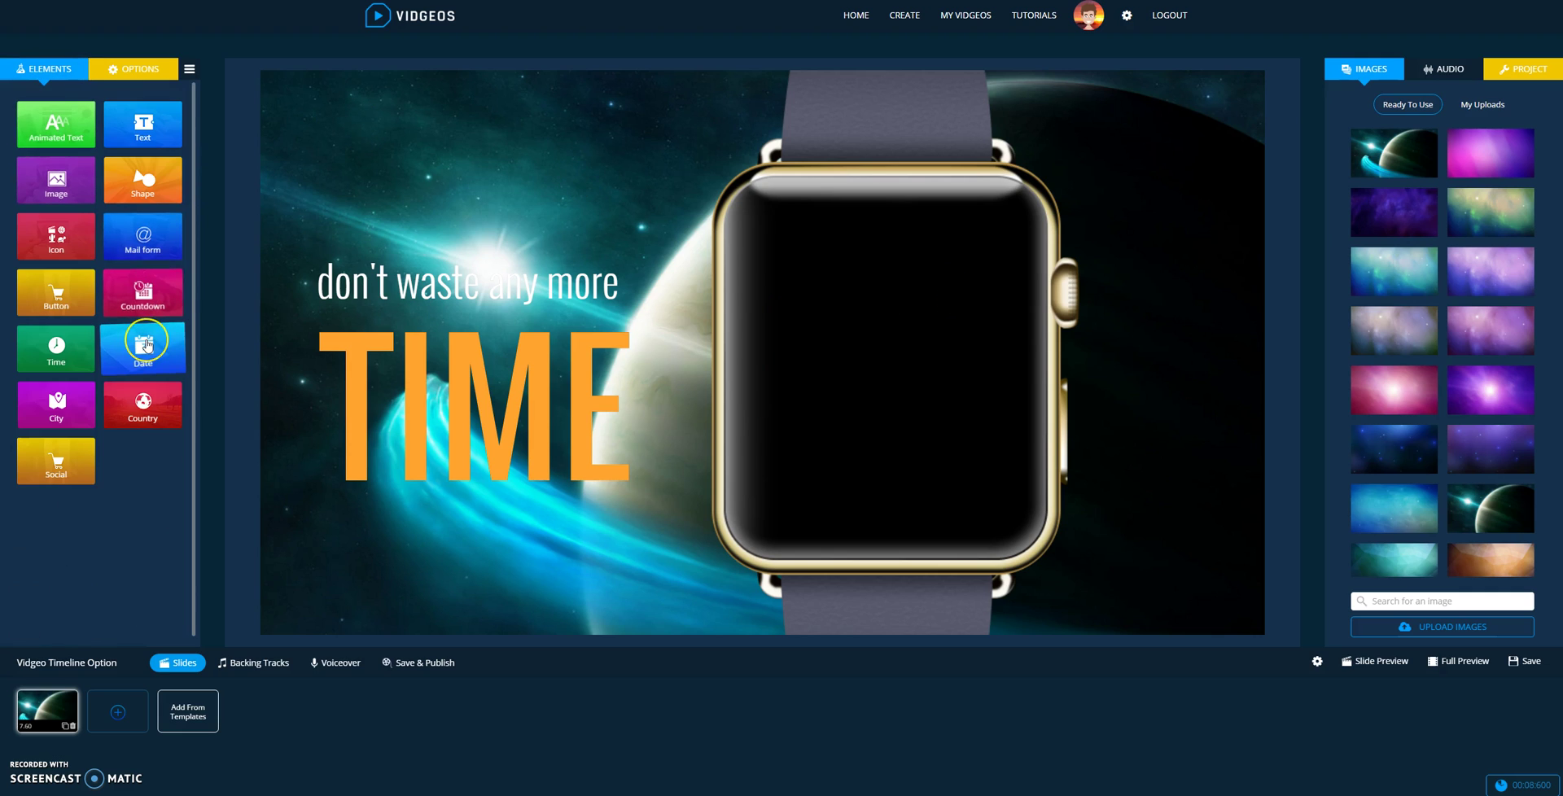
pyautogui.click(57, 350)
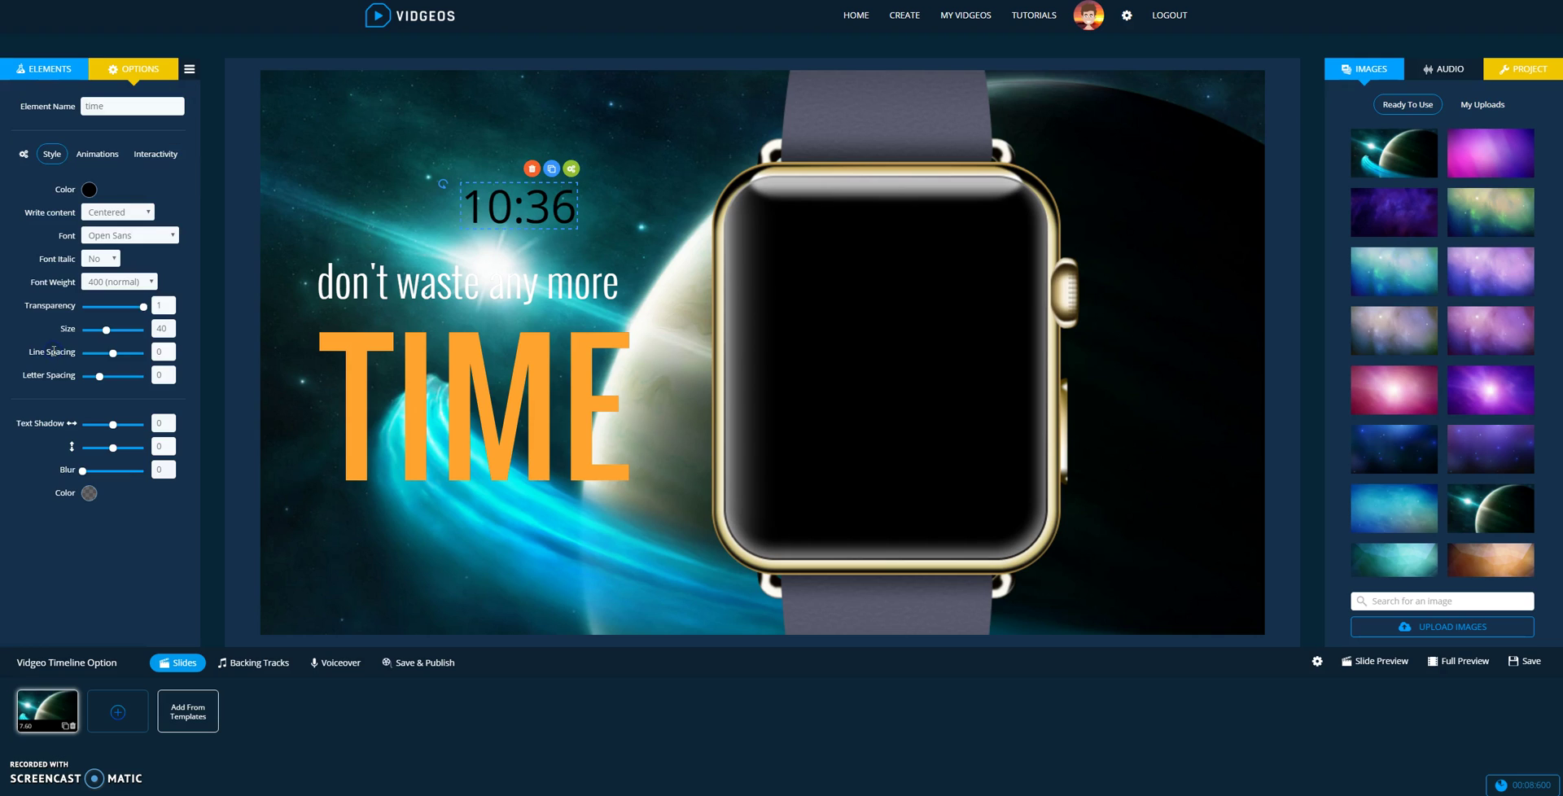
# Move the time element onto the watch face and make its text white
pyautogui.moveTo(481, 200); pyautogui.dragTo(850, 260)
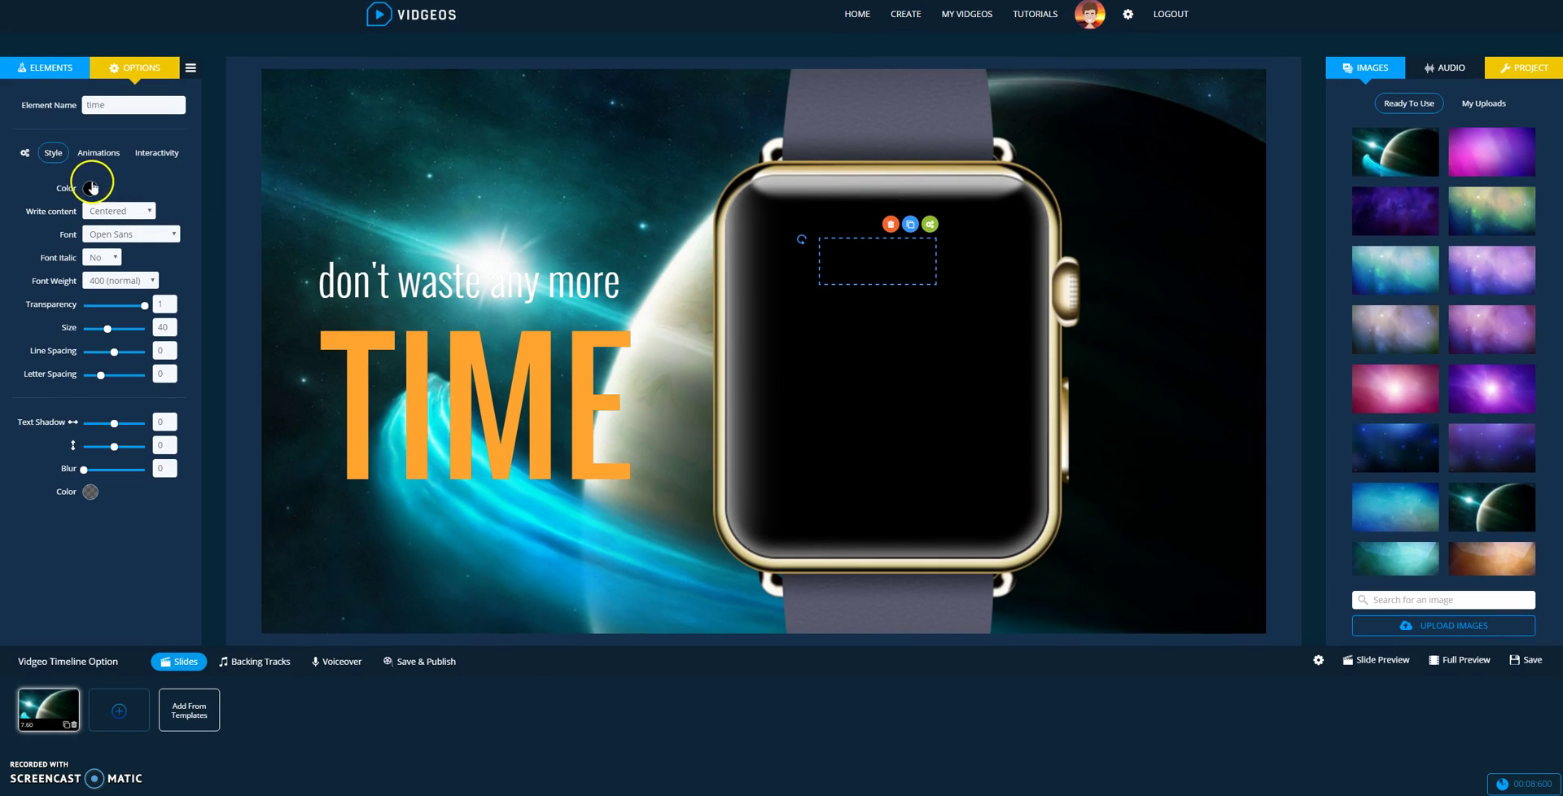
pyautogui.click(91, 188)
pyautogui.click(131, 239)
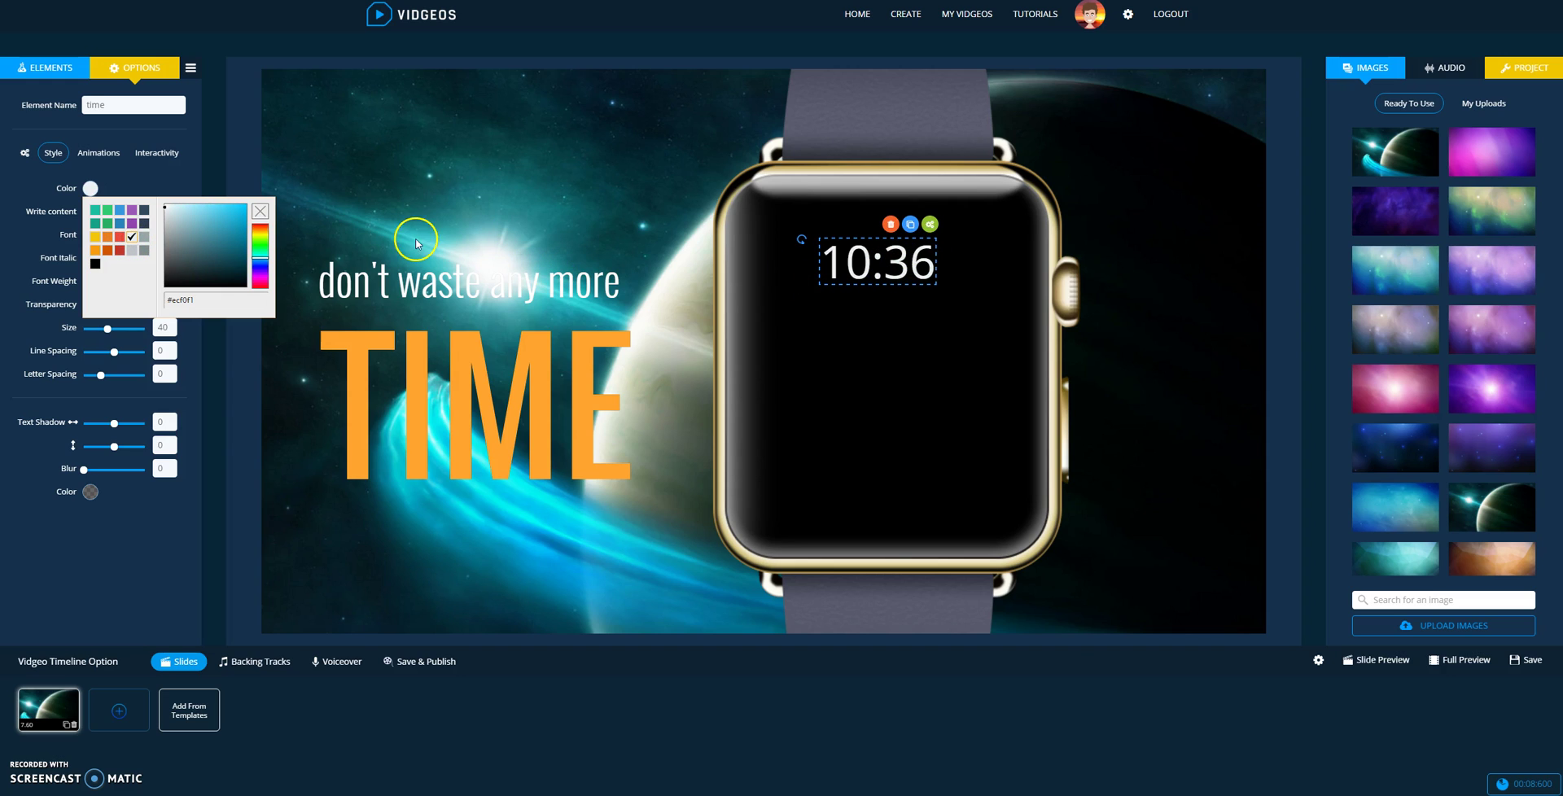
pyautogui.click(260, 211)
pyautogui.click(188, 178)
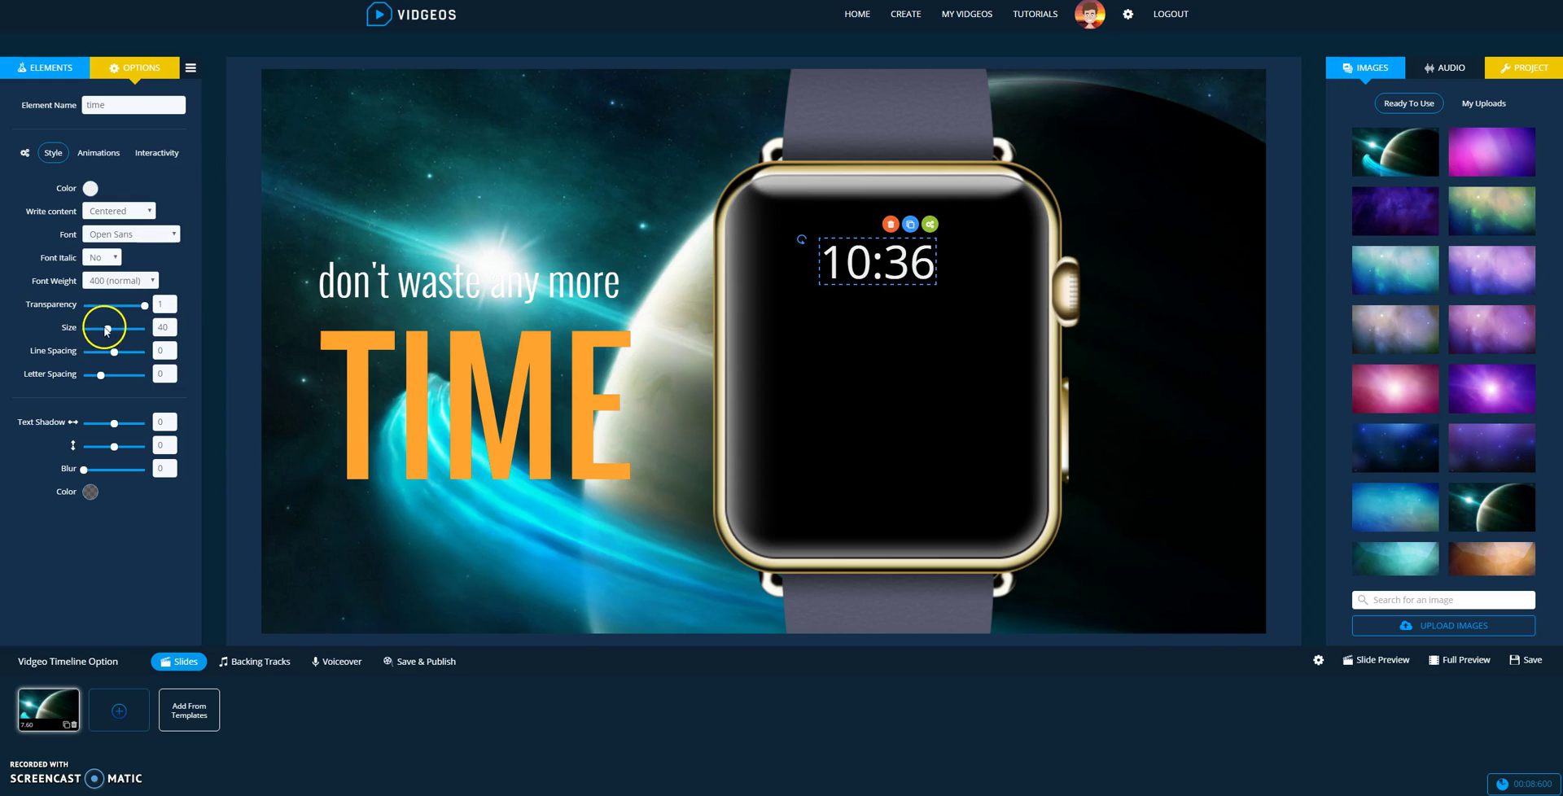
# Set the clock to size 53 in the Digital font and nudge it up the watch face
pyautogui.moveTo(106, 328); pyautogui.dragTo(117, 330)
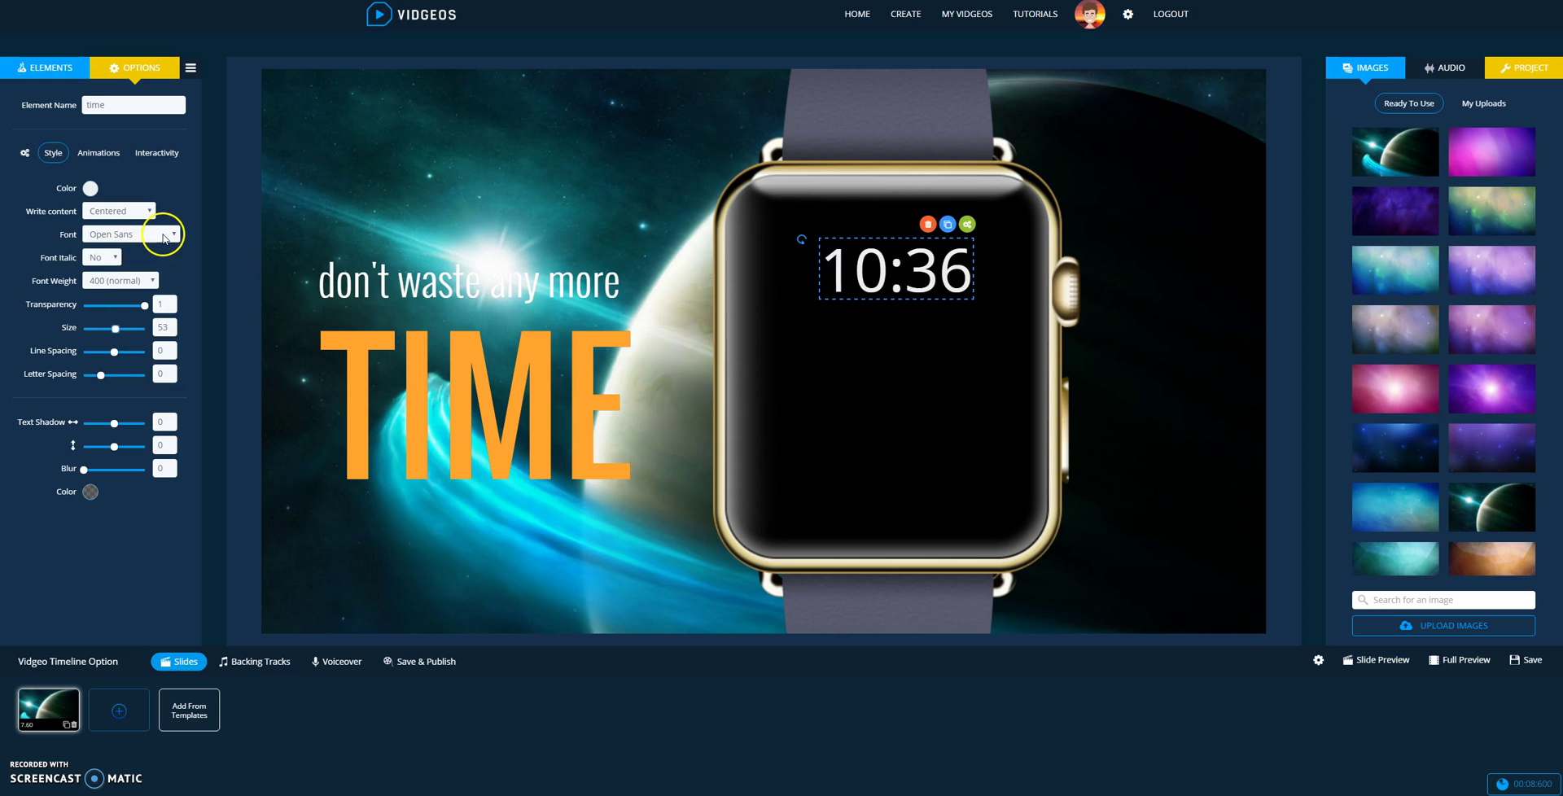
pyautogui.click(165, 238)
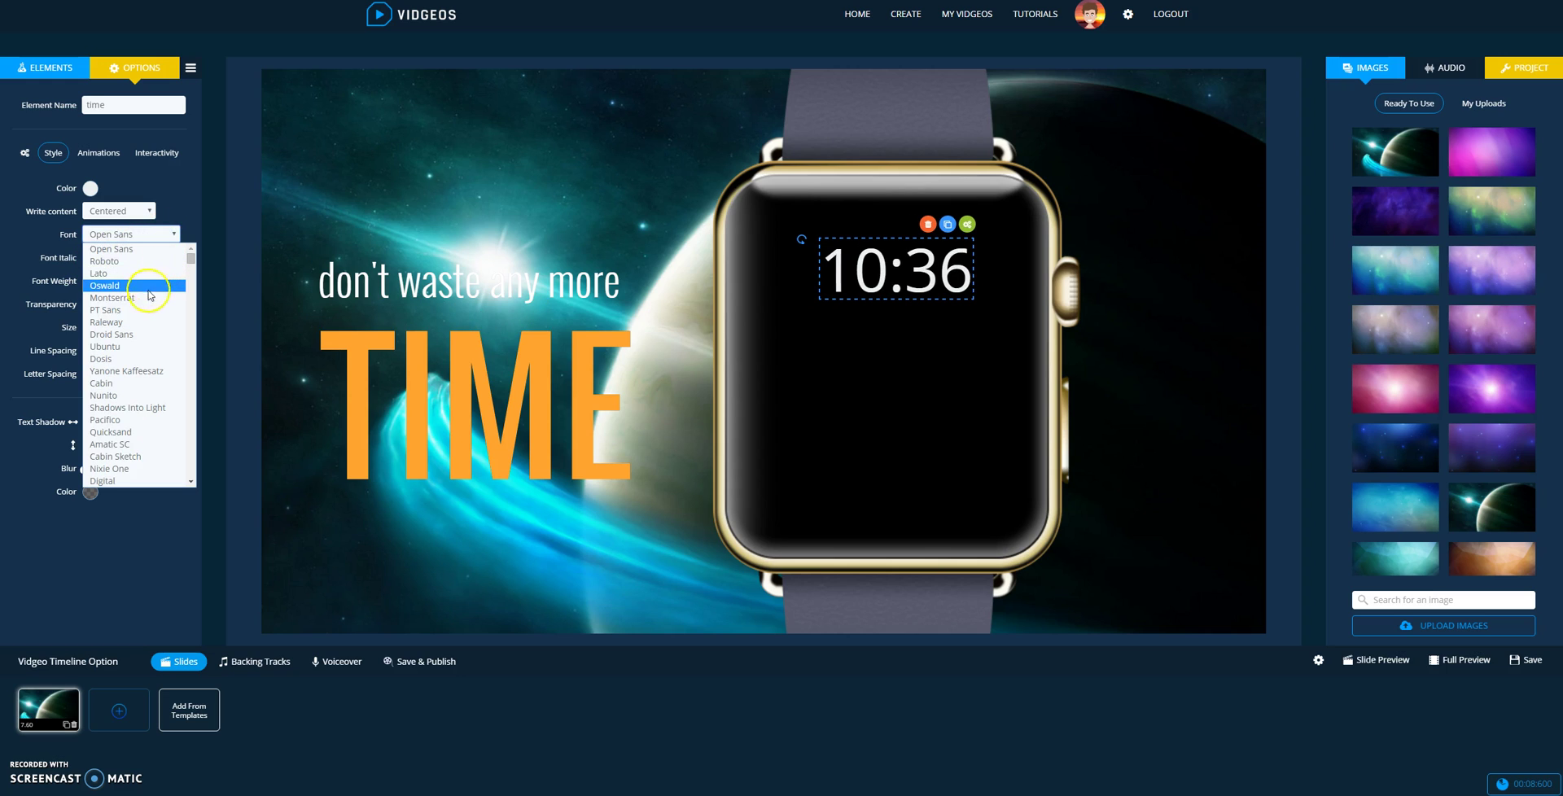
pyautogui.click(133, 480)
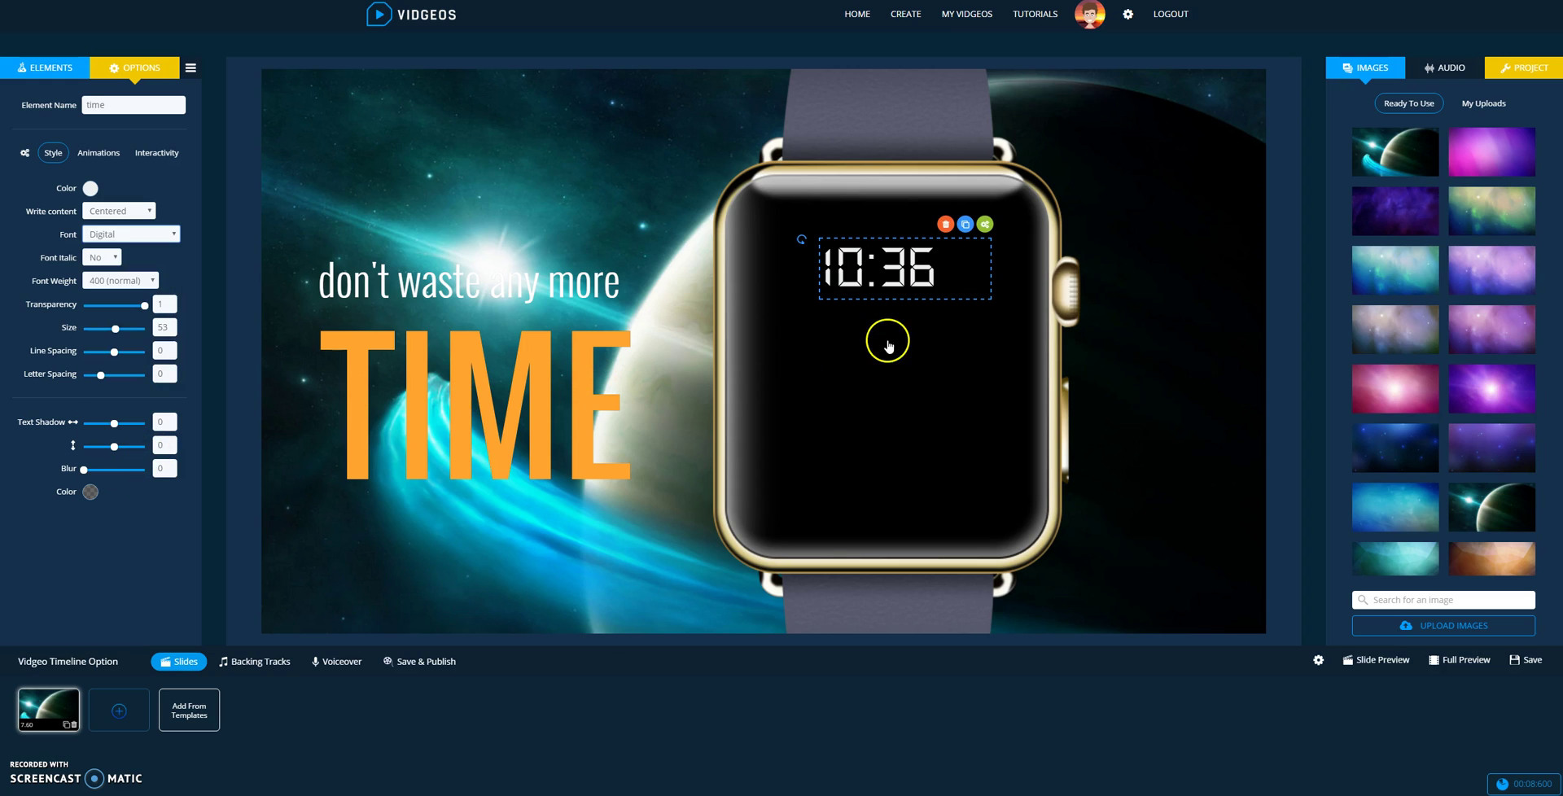
pyautogui.click(999, 265)
pyautogui.moveTo(906, 271); pyautogui.dragTo(904, 253)
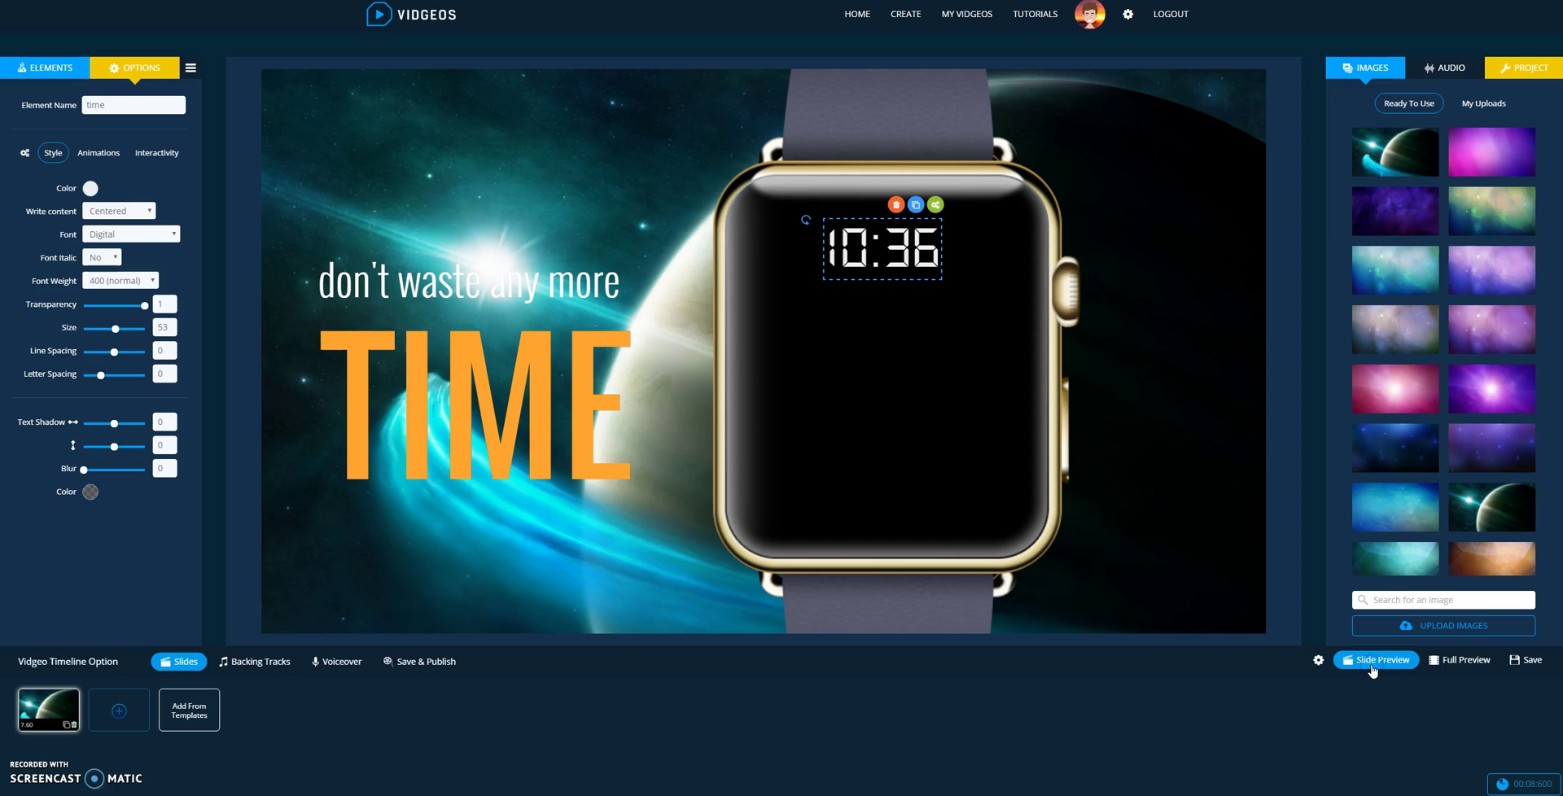
# Preview the Time slide, with the clock showing the live time over the space background
pyautogui.click(1372, 666)
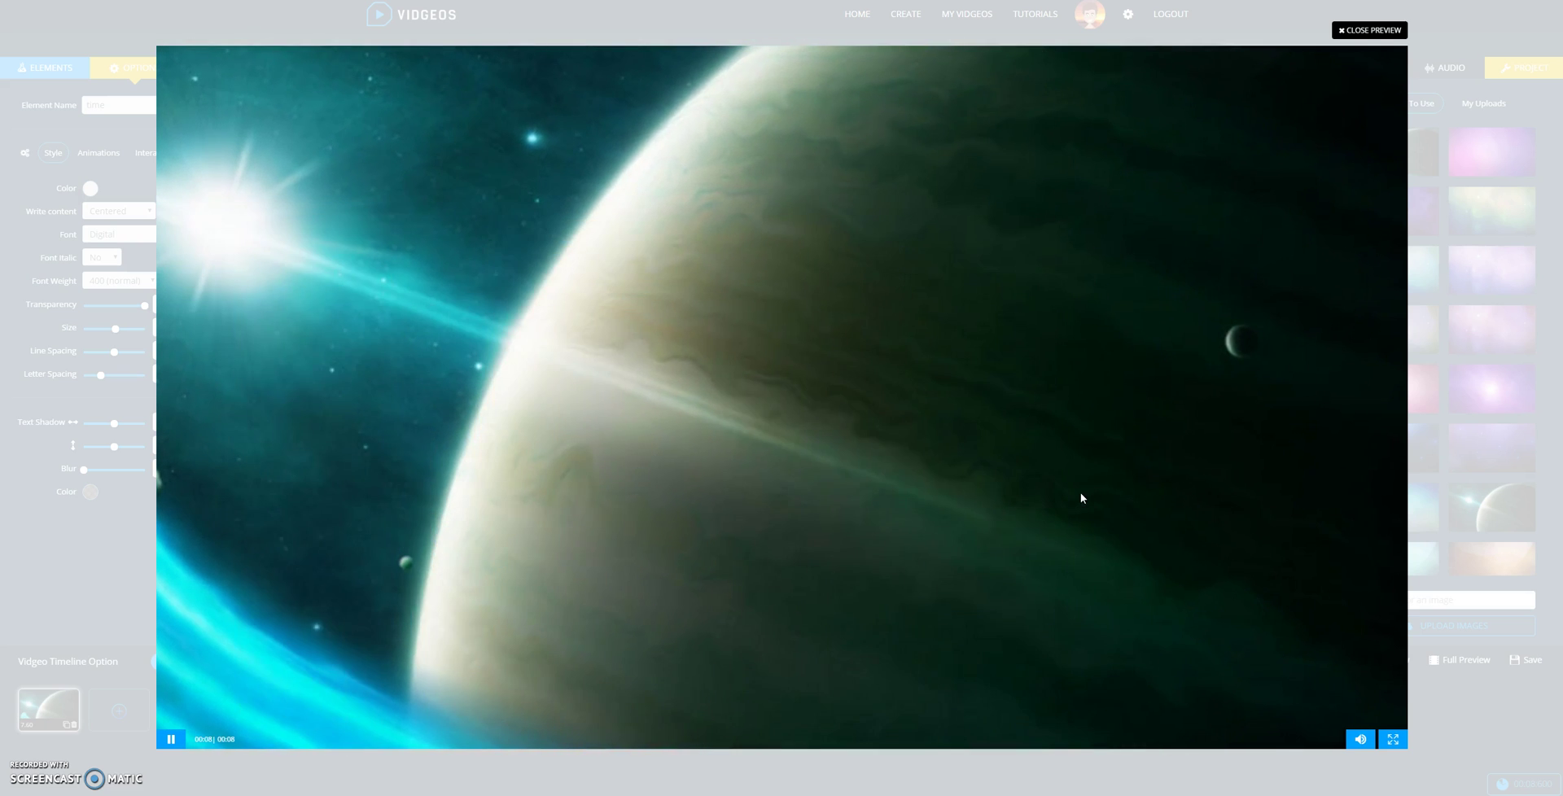
# Close the preview and give the 10:36 clock a sliding entrance effect
pyautogui.click(1376, 30)
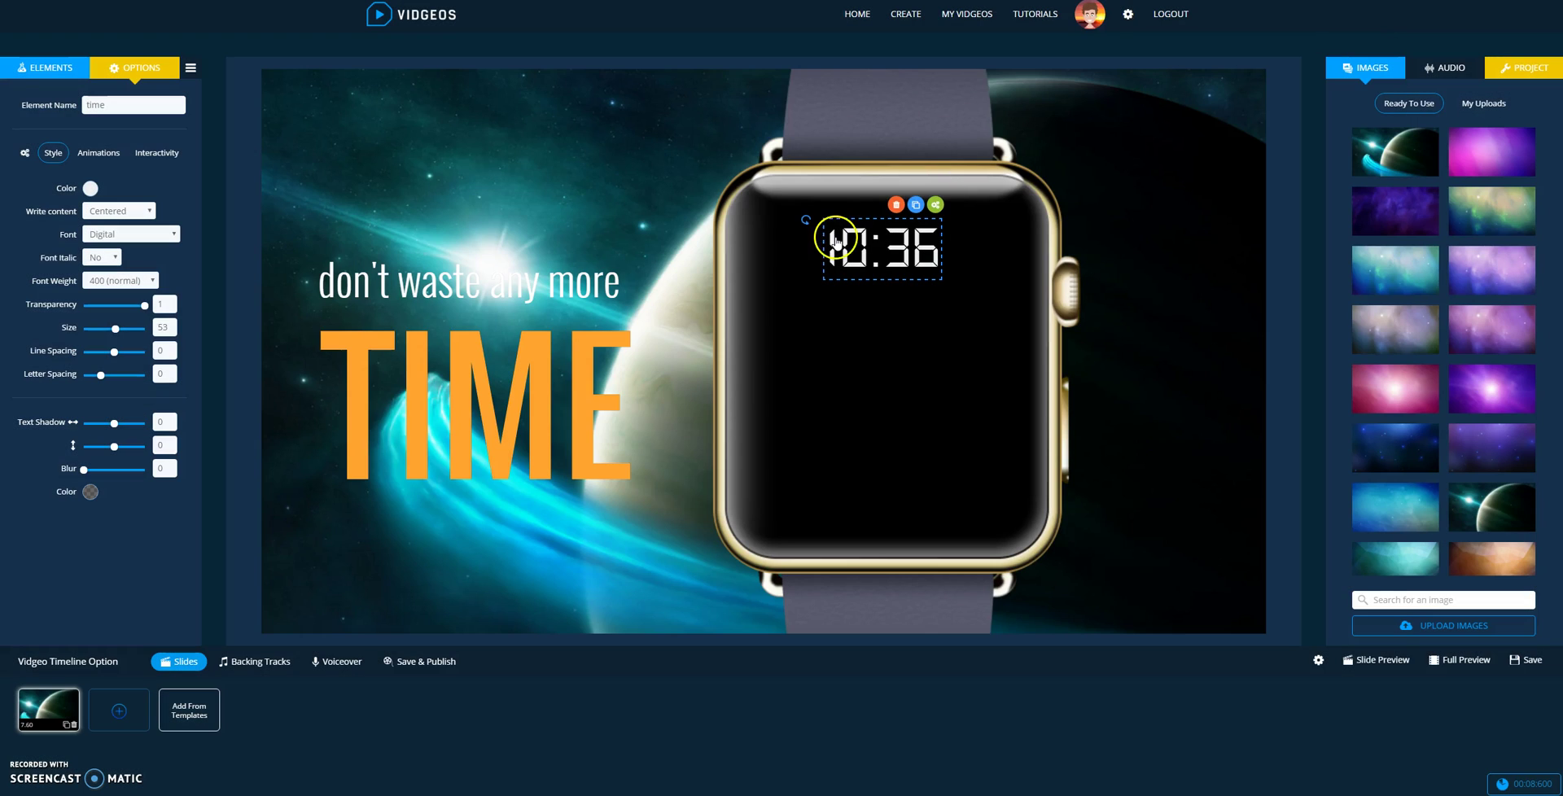
pyautogui.click(879, 259)
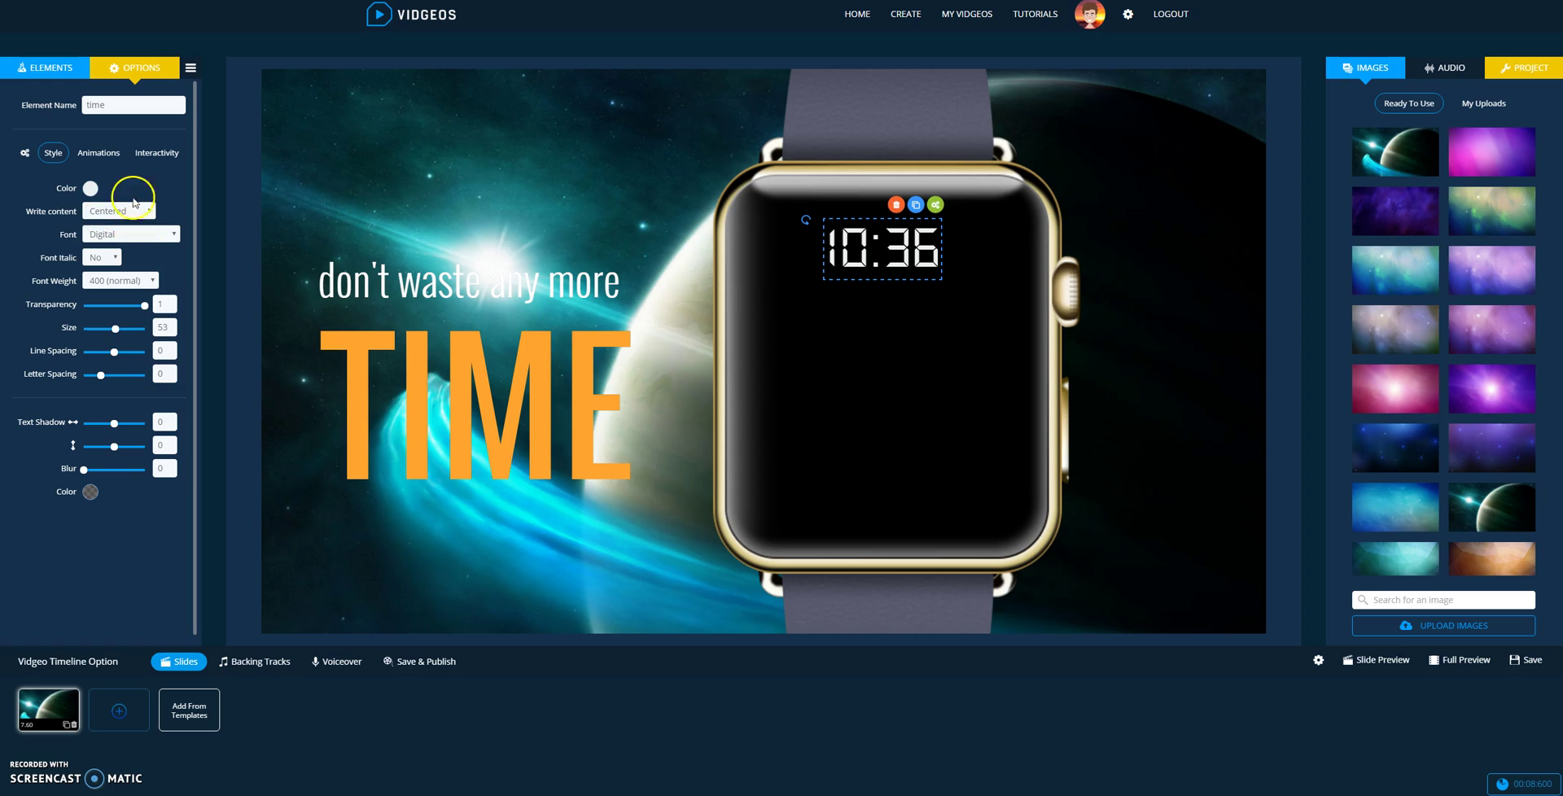
pyautogui.click(107, 162)
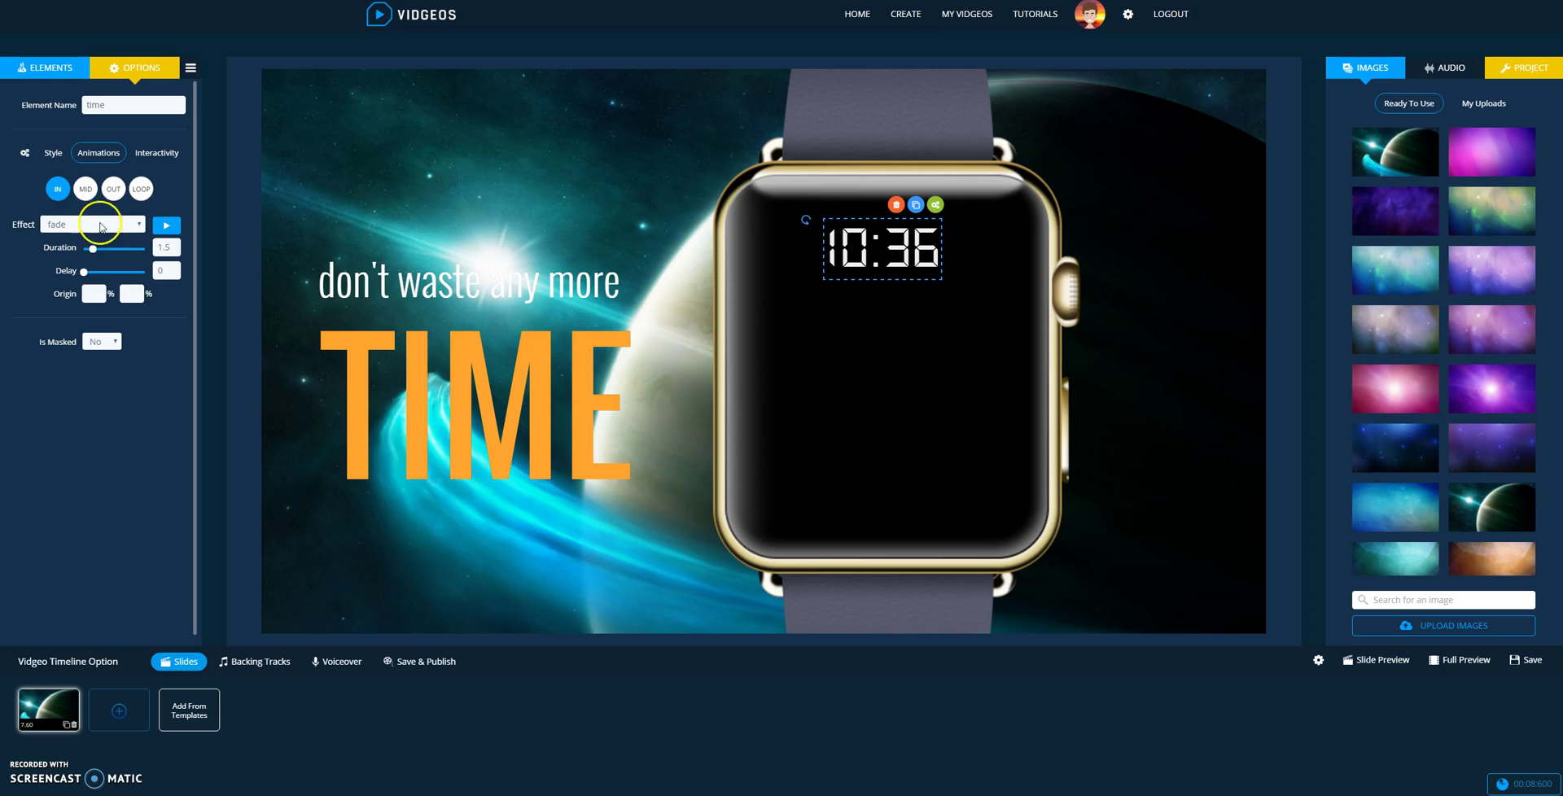
pyautogui.click(130, 225)
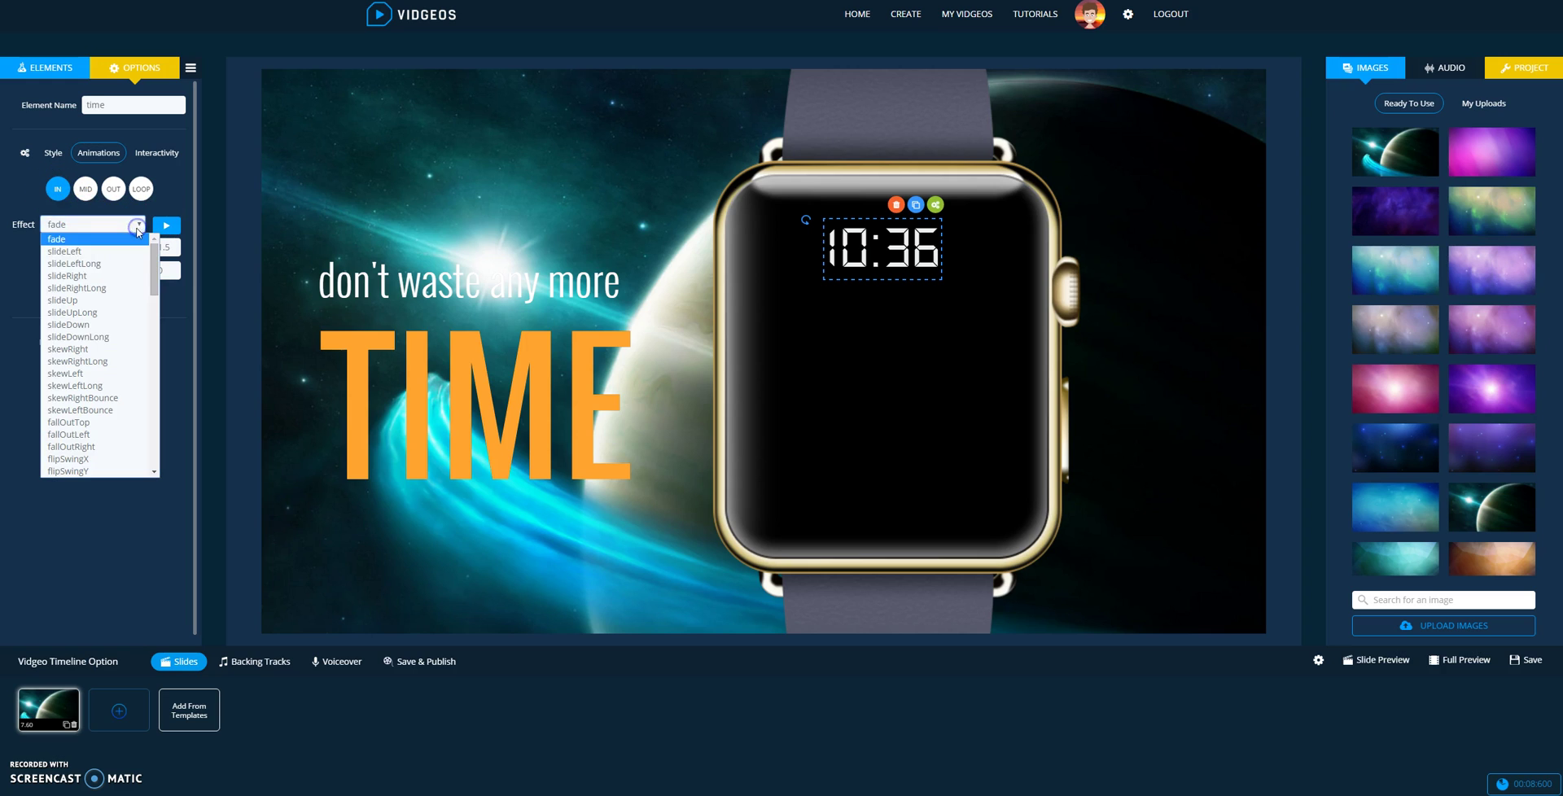
pyautogui.click(93, 314)
# Set the clock's exit animation to slideBottomLong
pyautogui.click(113, 191)
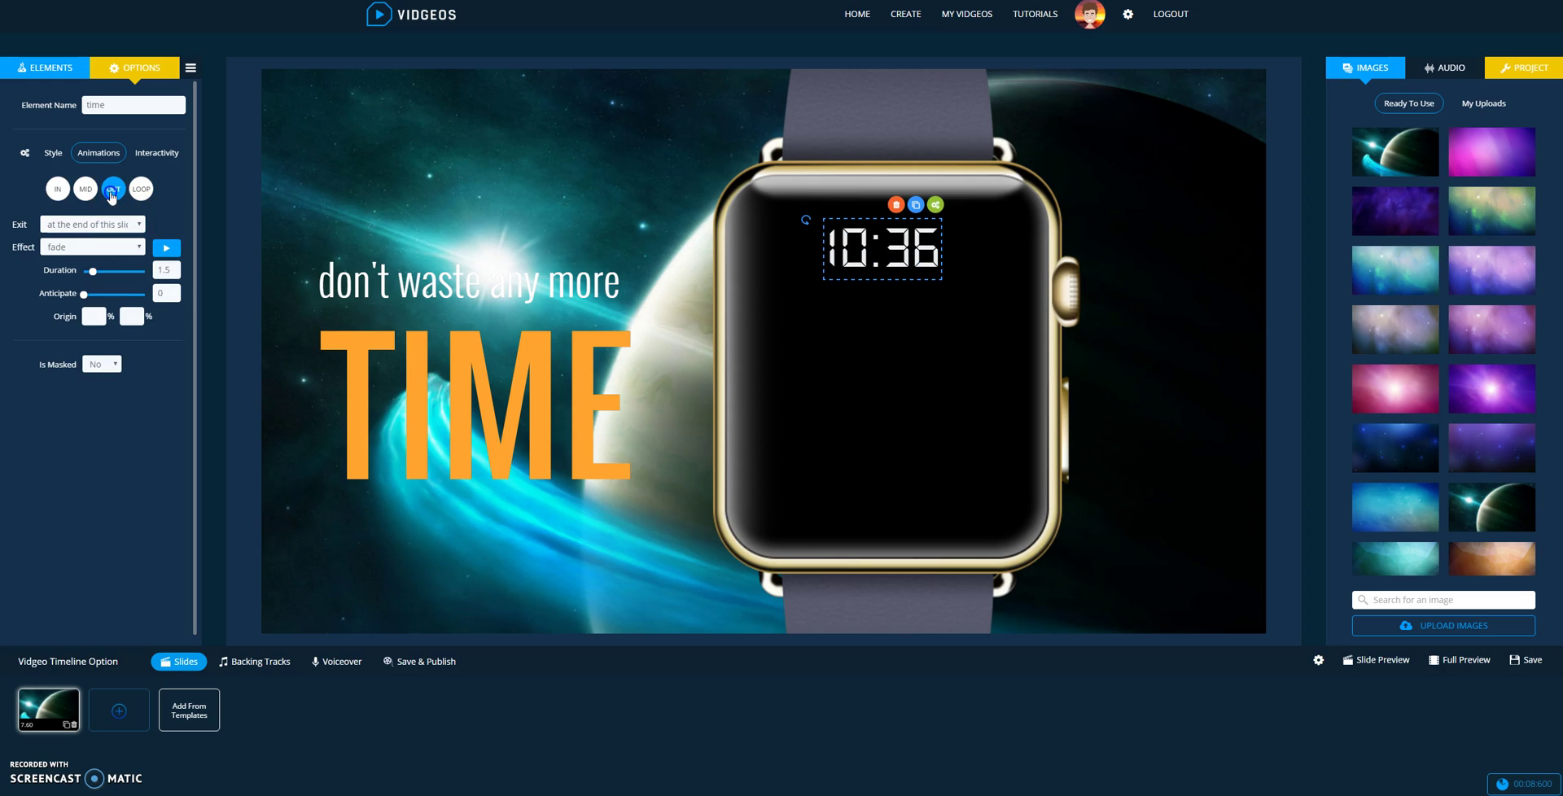
pyautogui.click(130, 248)
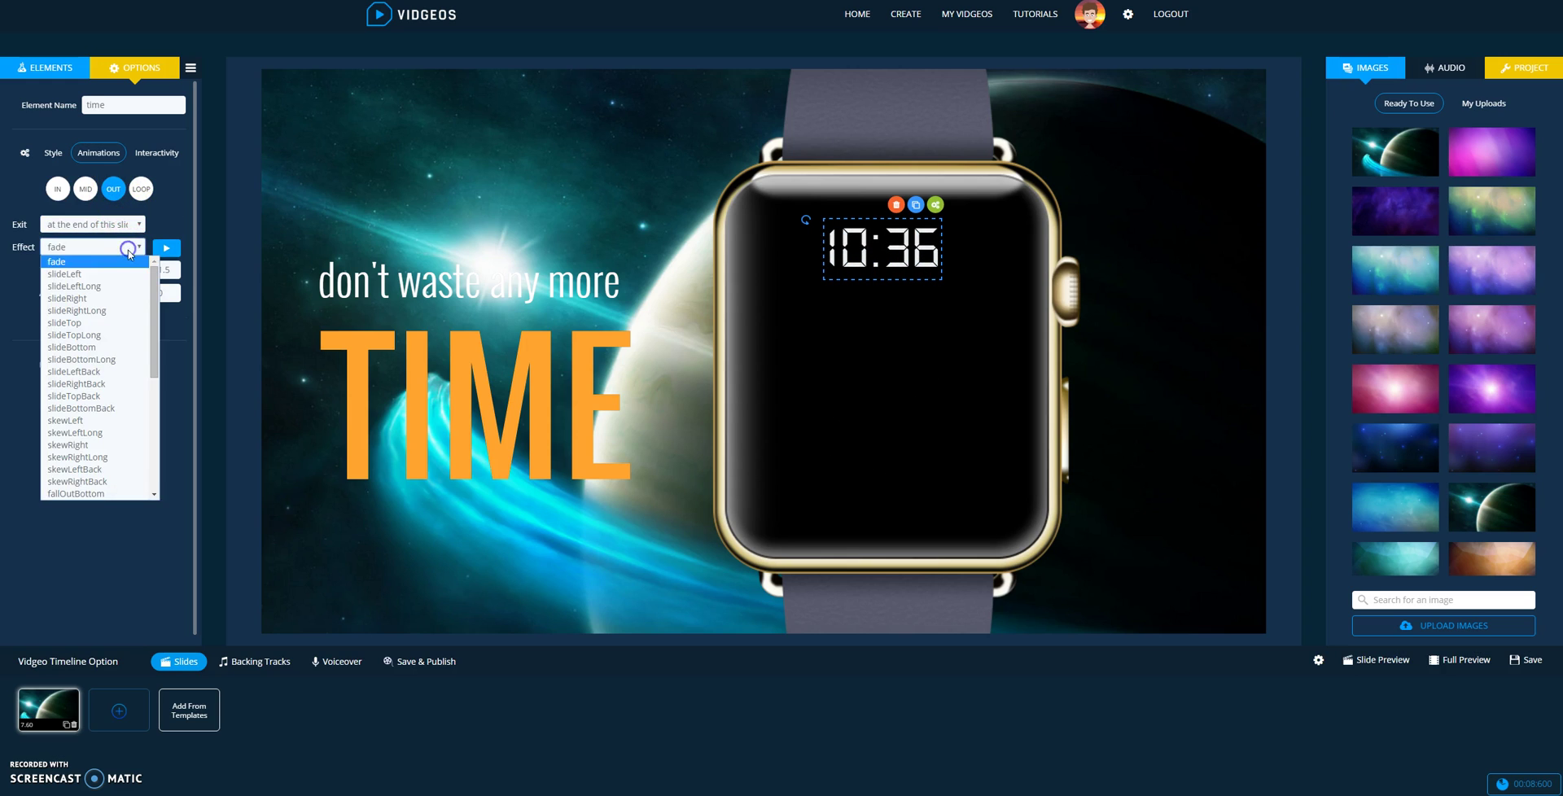
pyautogui.click(113, 359)
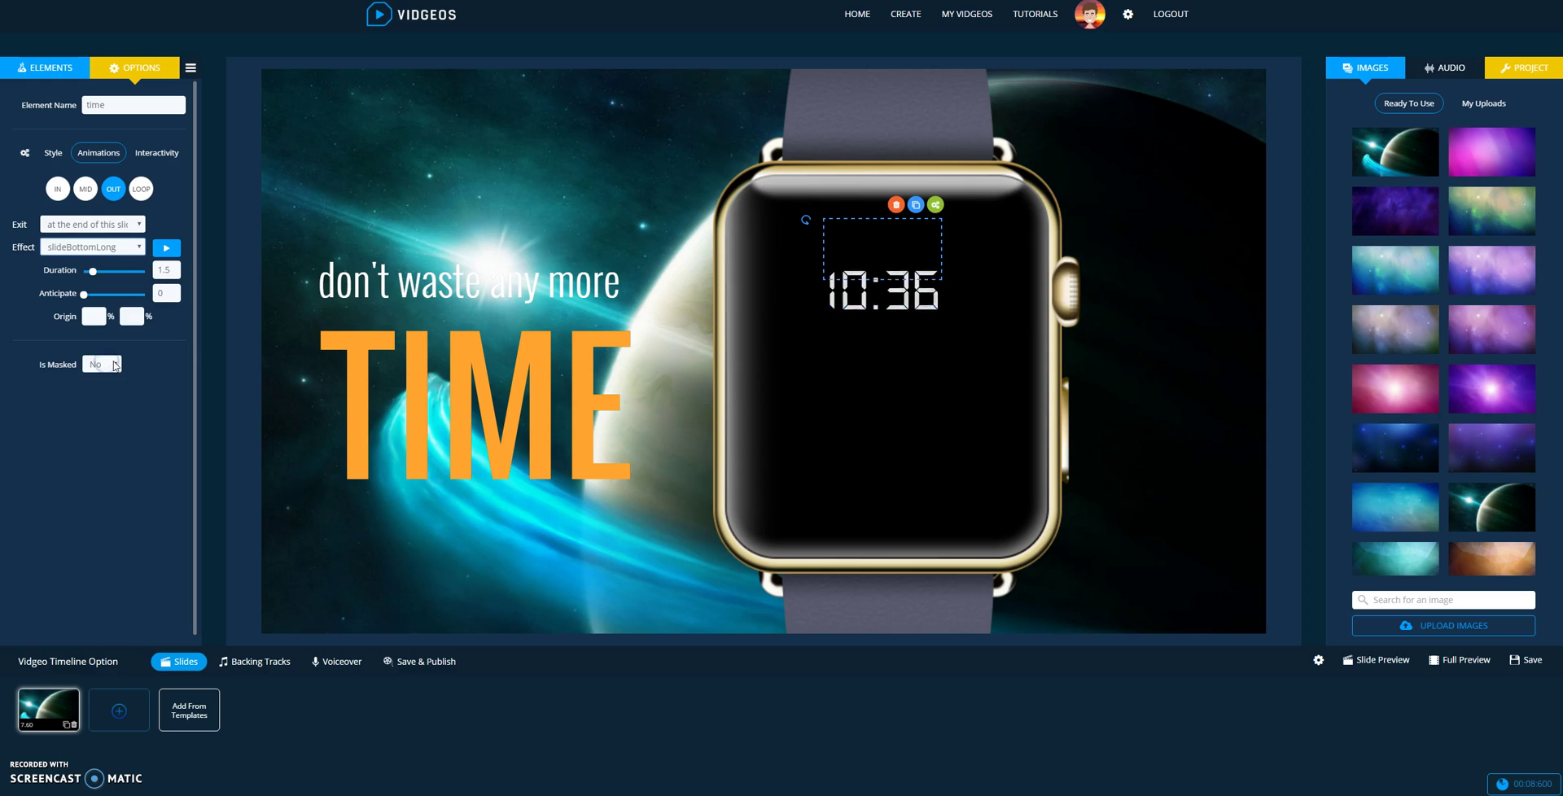
pyautogui.click(767, 259)
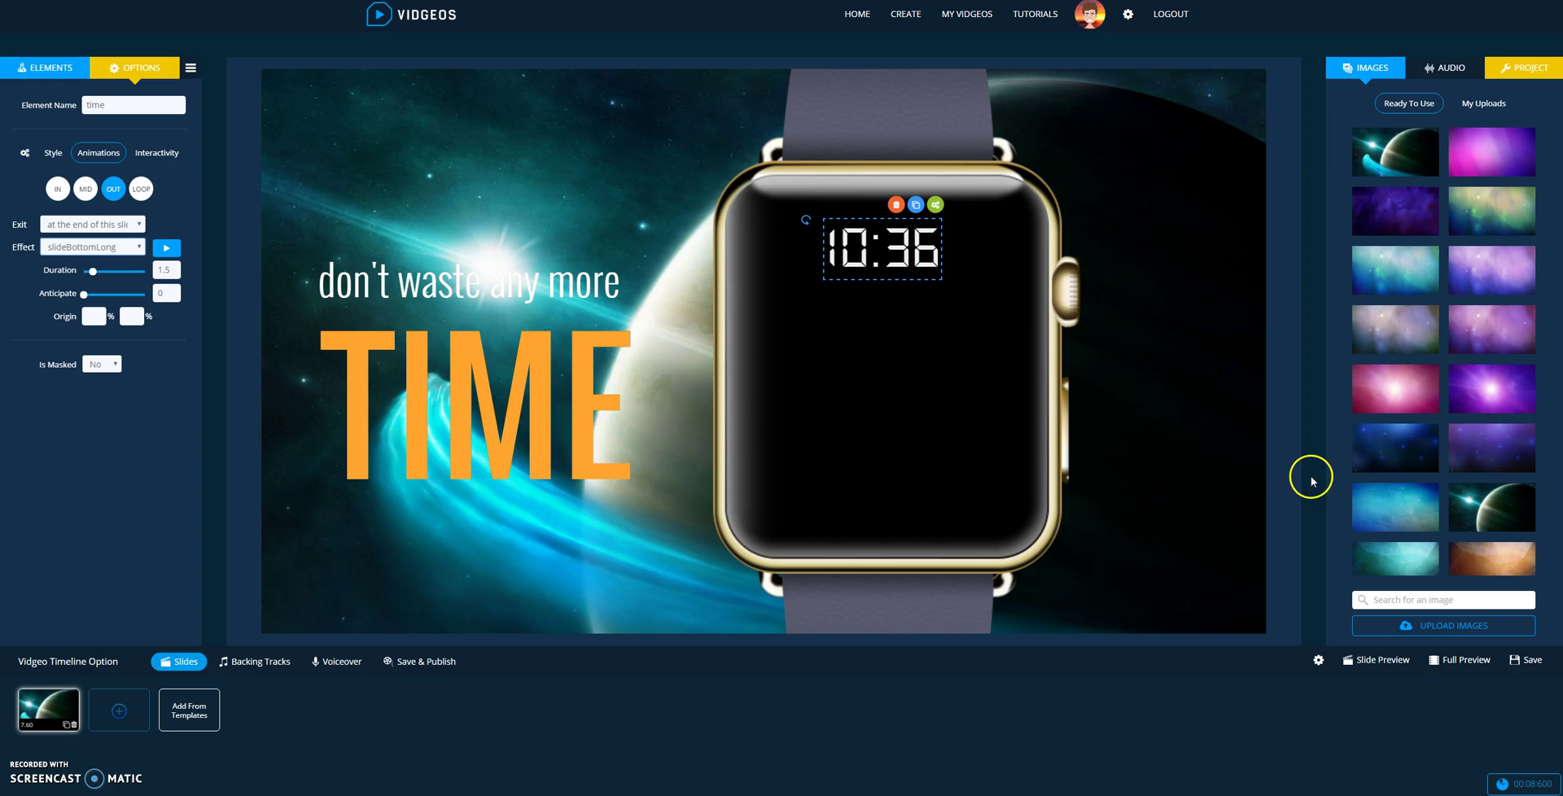
pyautogui.click(1378, 661)
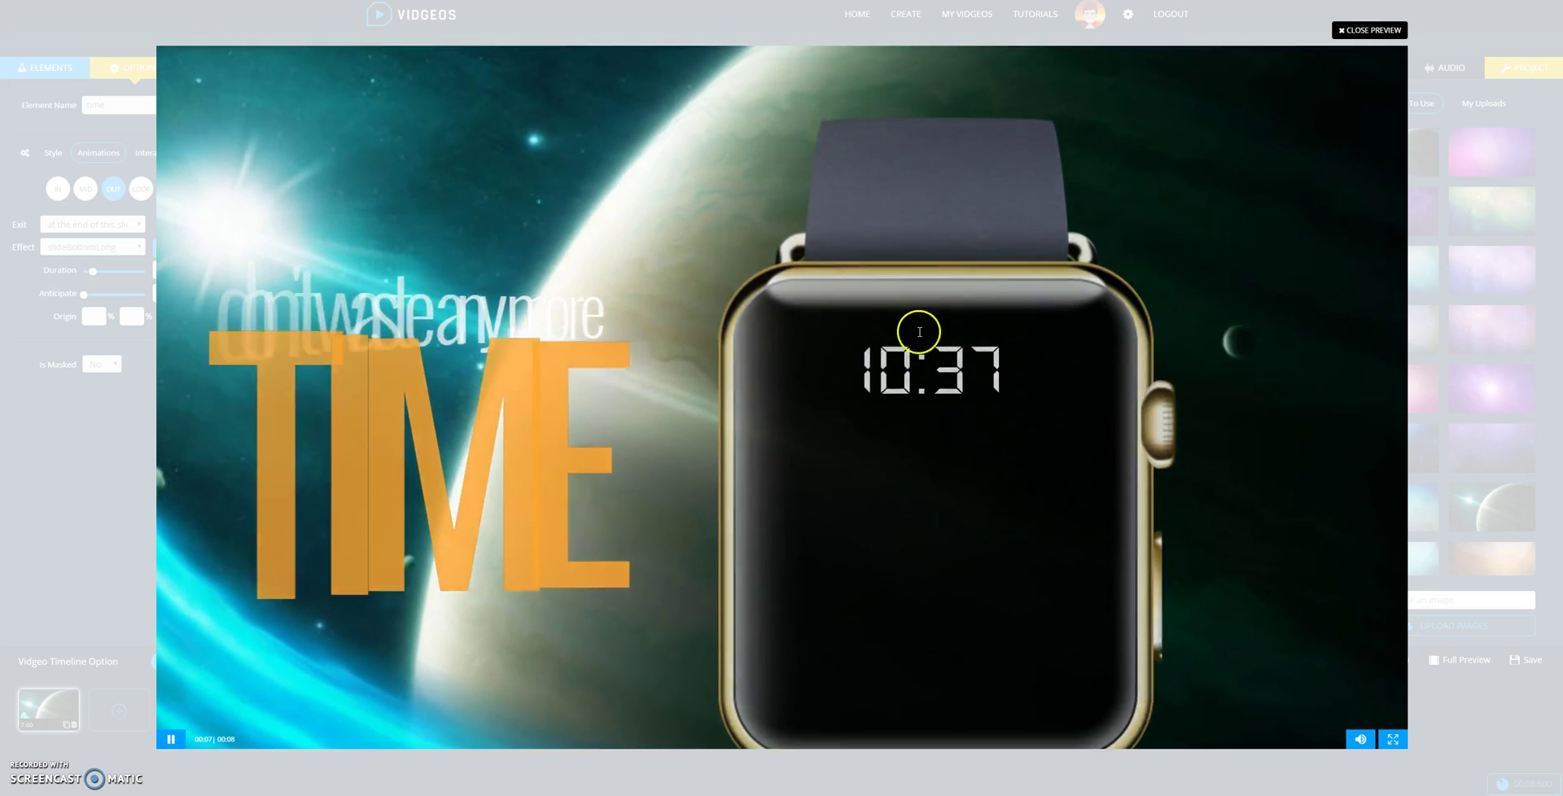
pyautogui.click(1371, 30)
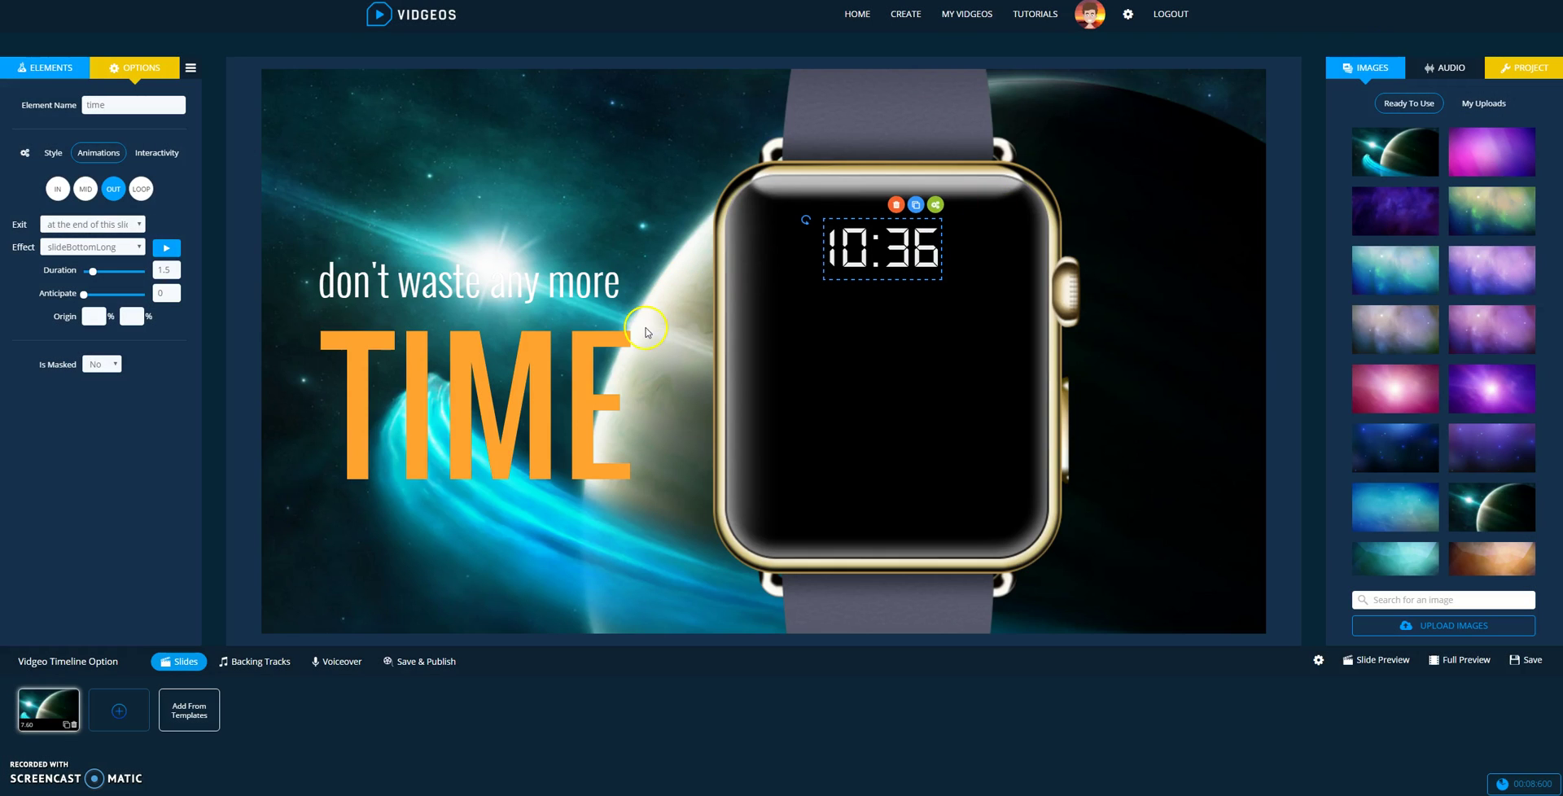
# Add a white (#ecf0f1) South Lake Tahoe city label in Digital font, size 27, near the watch screen's bottom
pyautogui.click(39, 68)
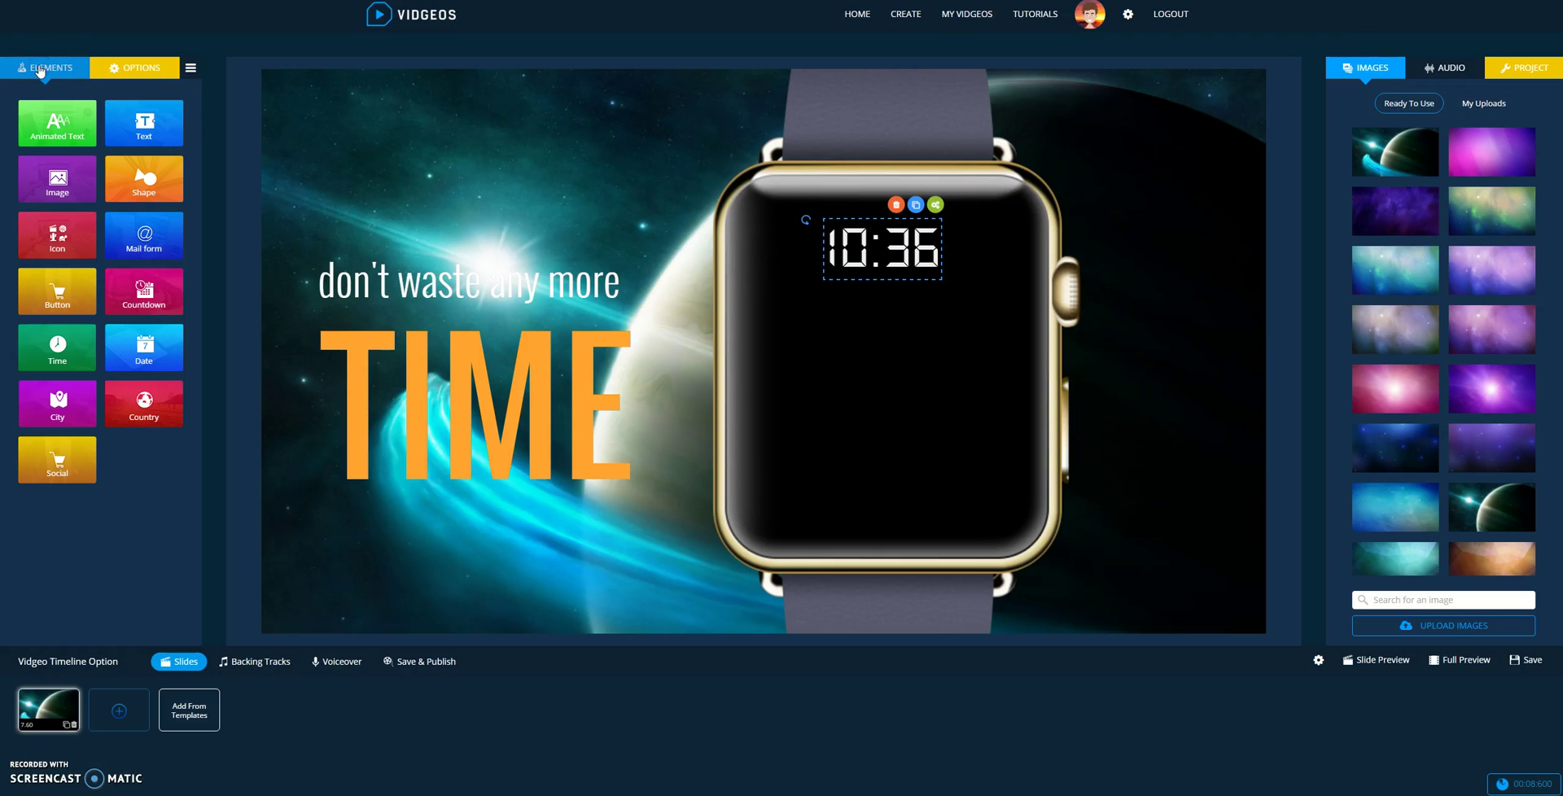
pyautogui.click(64, 413)
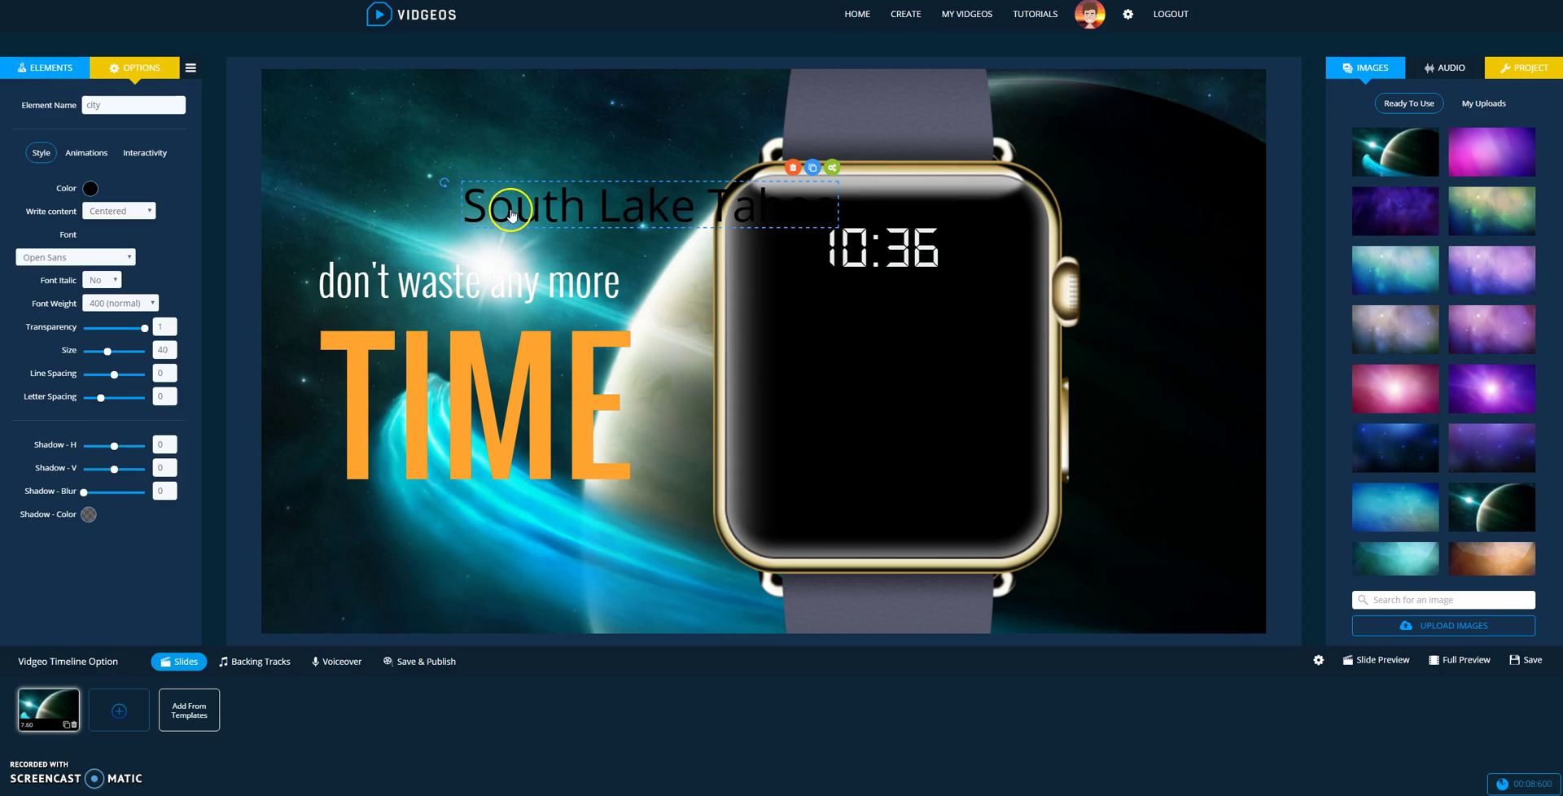
pyautogui.click(92, 189)
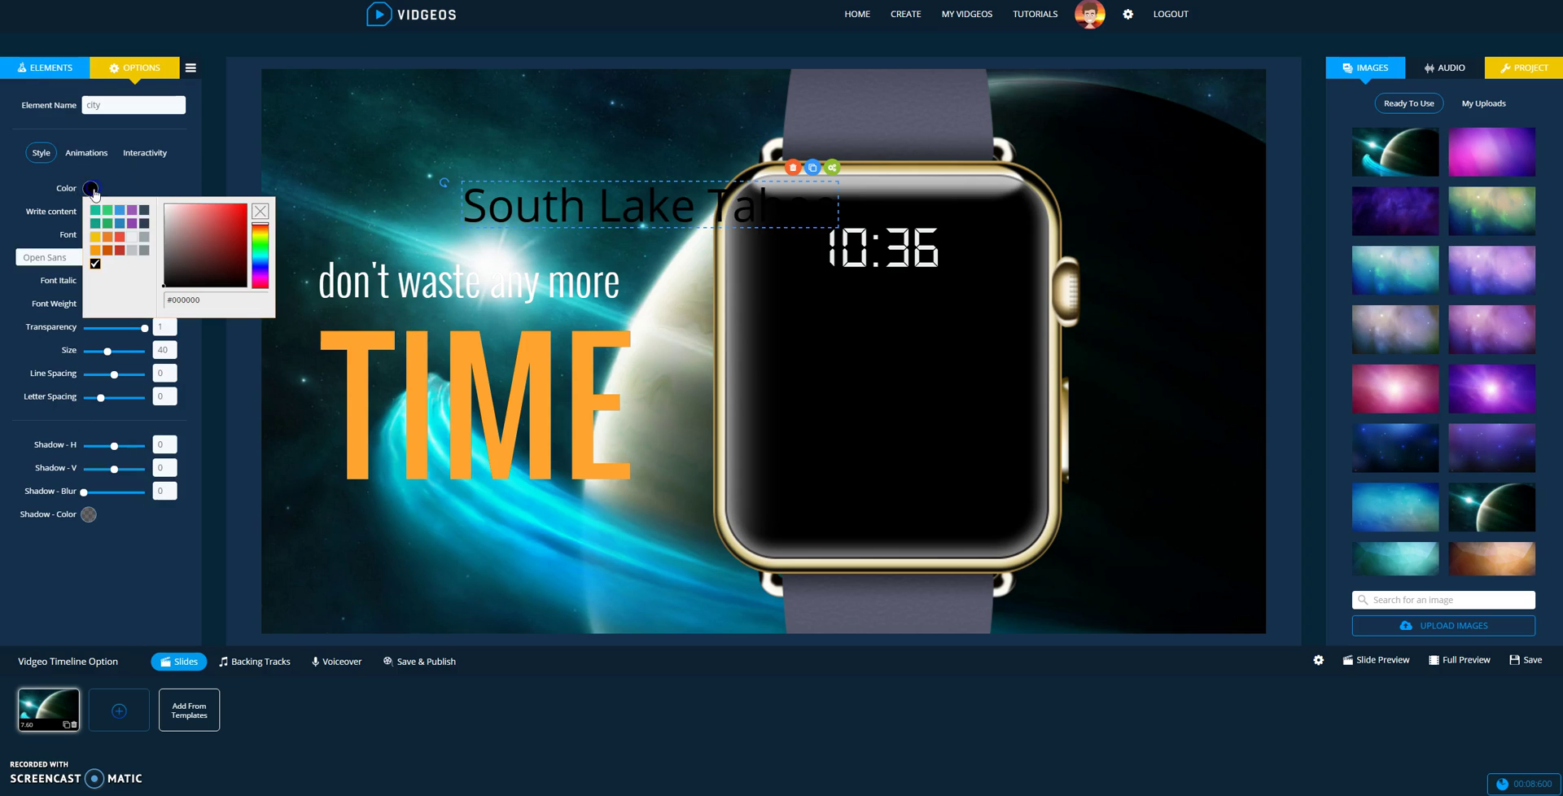
pyautogui.click(133, 237)
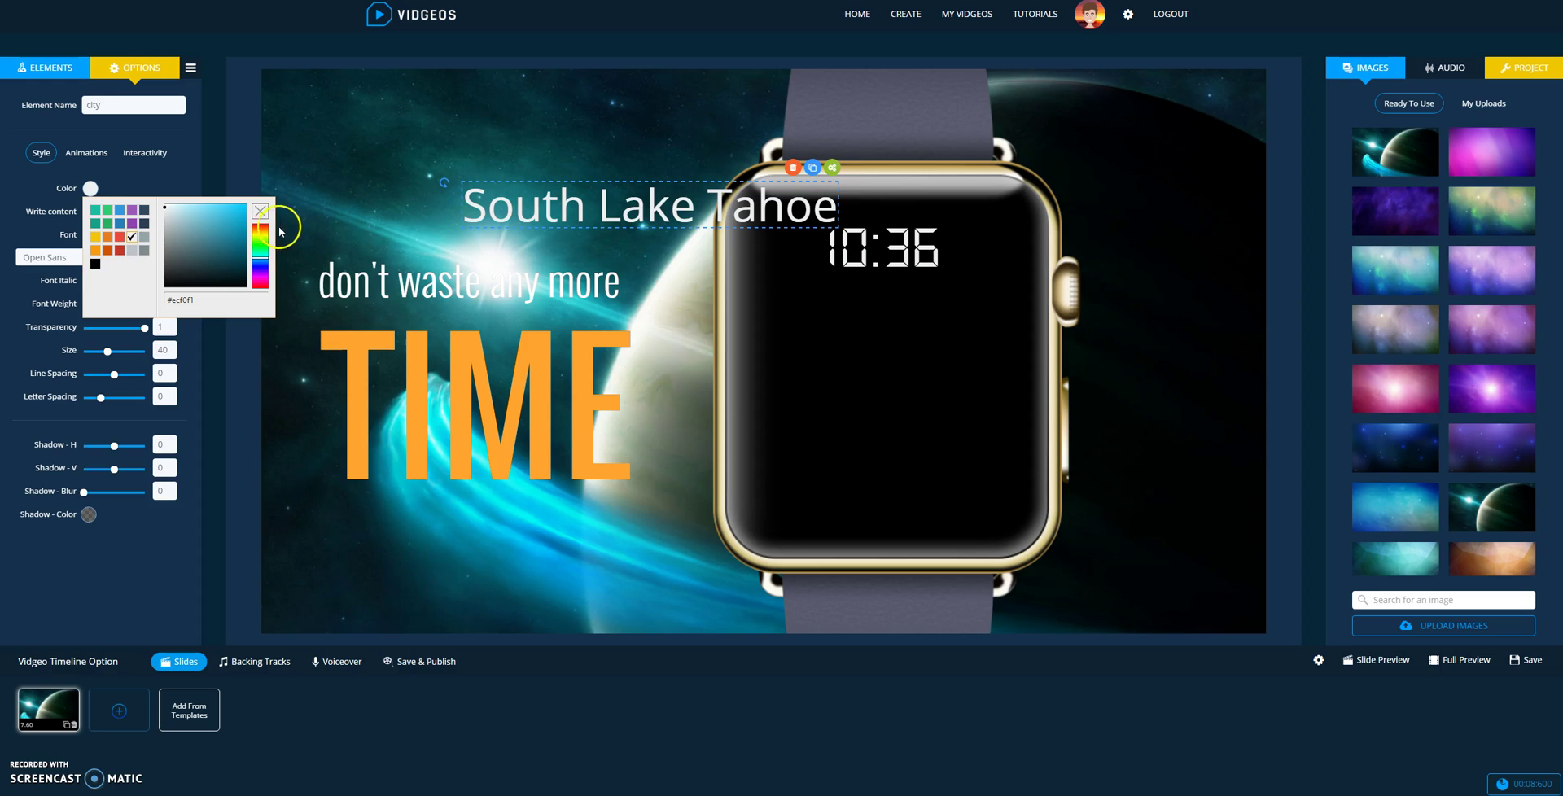
pyautogui.click(128, 259)
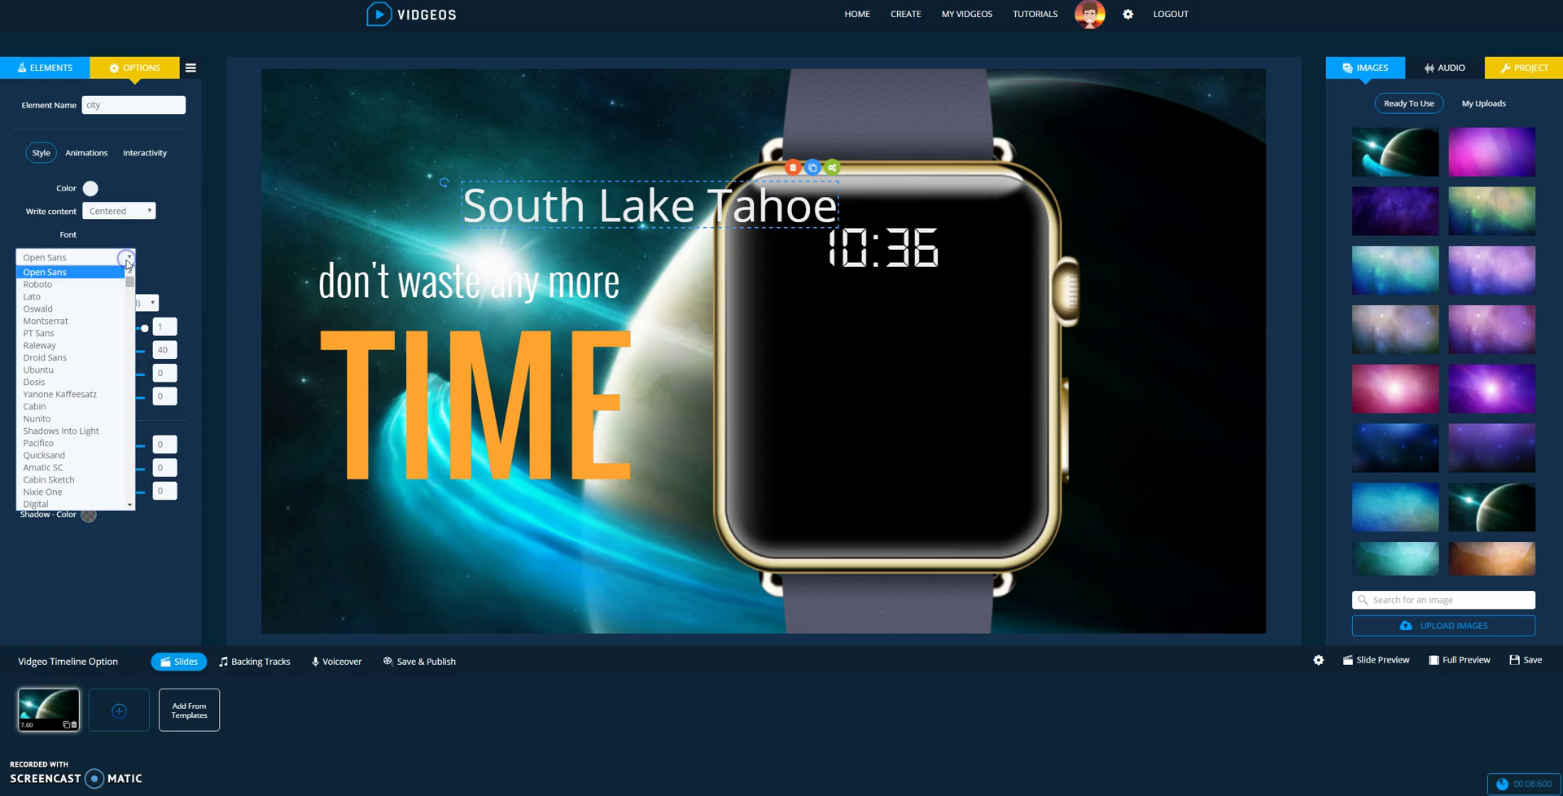
pyautogui.click(74, 503)
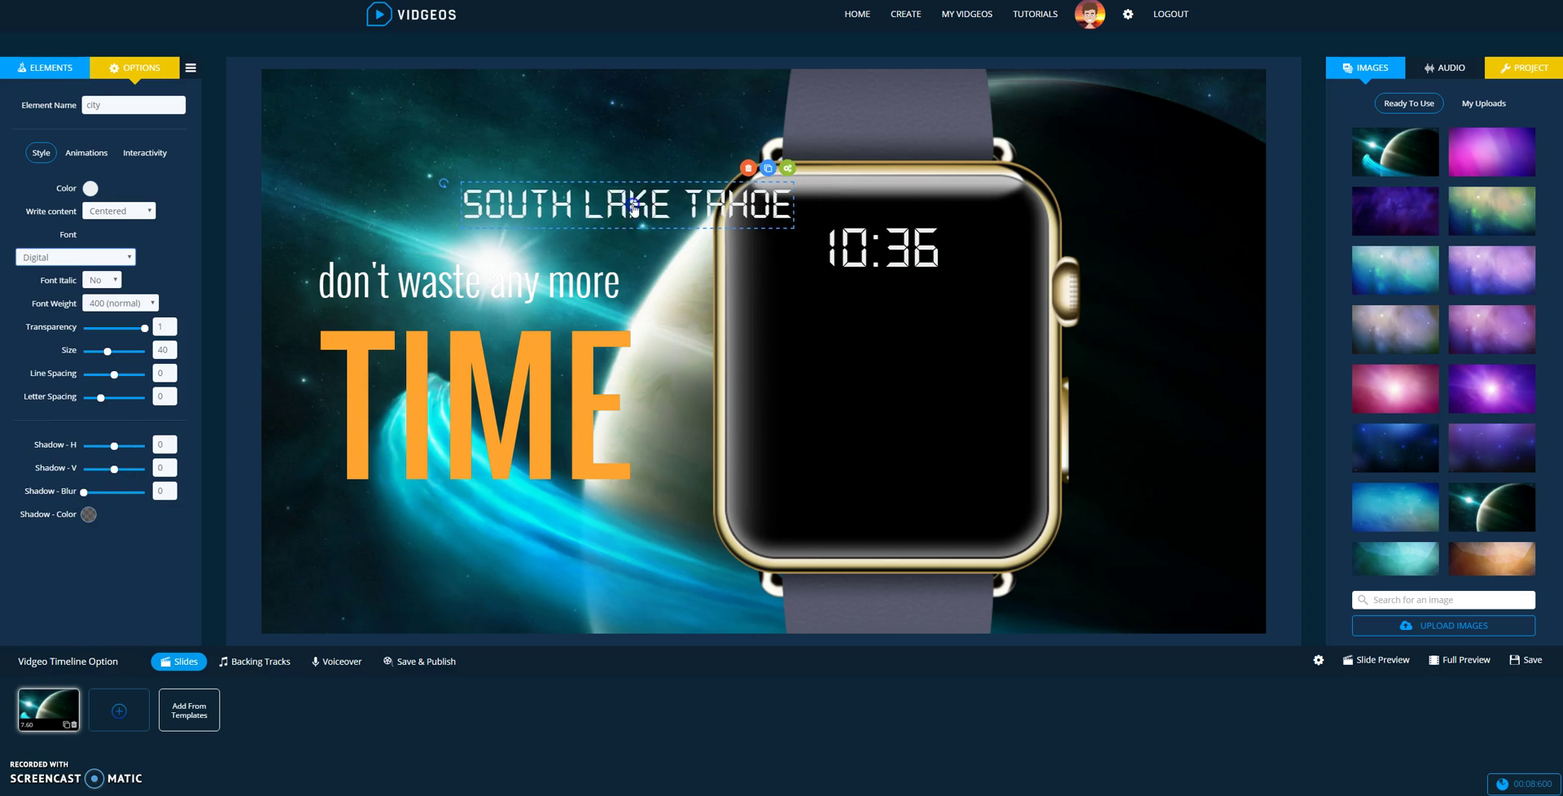
pyautogui.moveTo(638, 222); pyautogui.dragTo(898, 459)
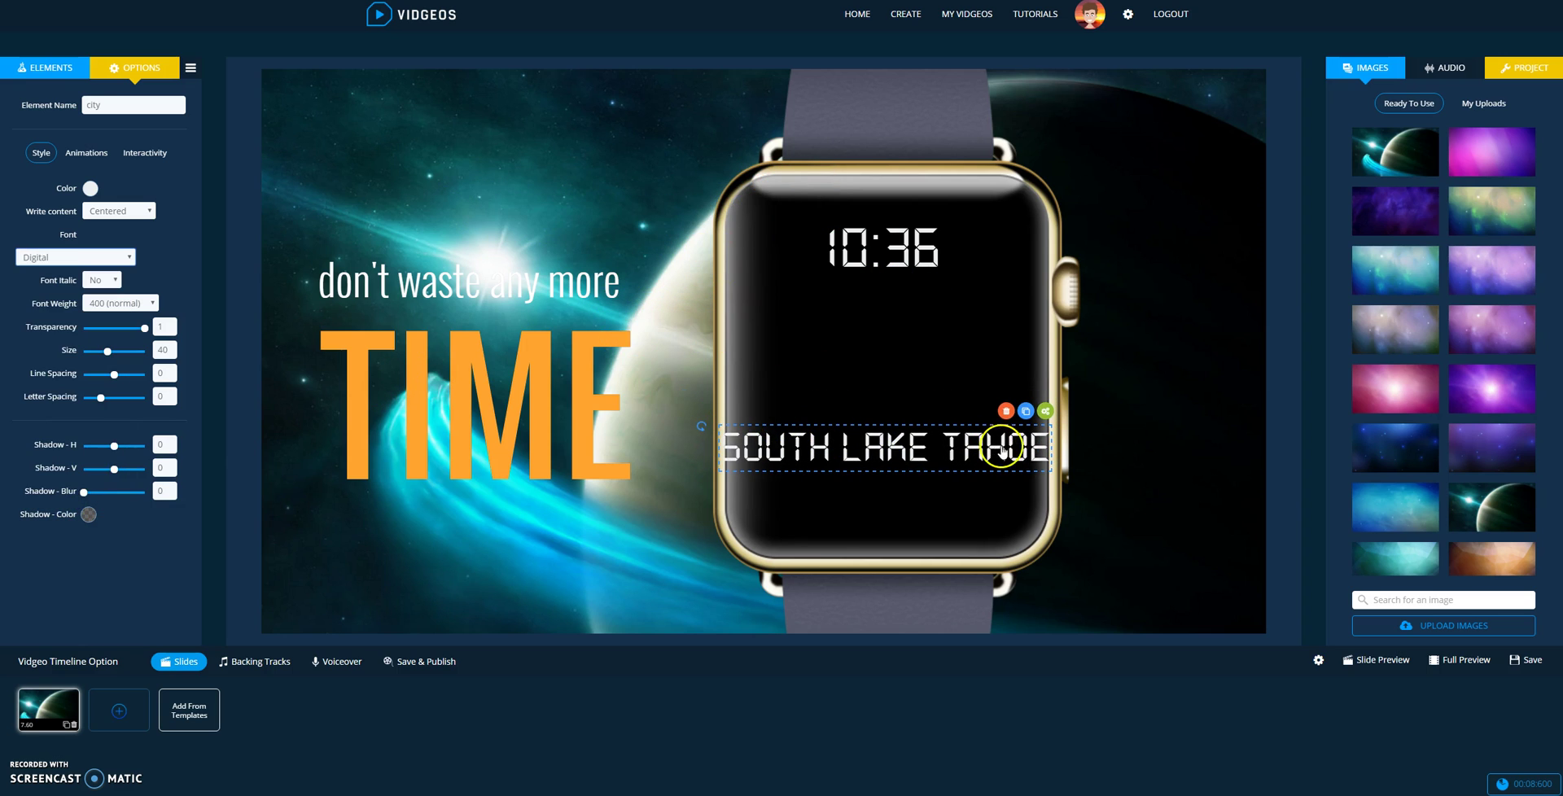
pyautogui.moveTo(1016, 454); pyautogui.dragTo(1016, 457)
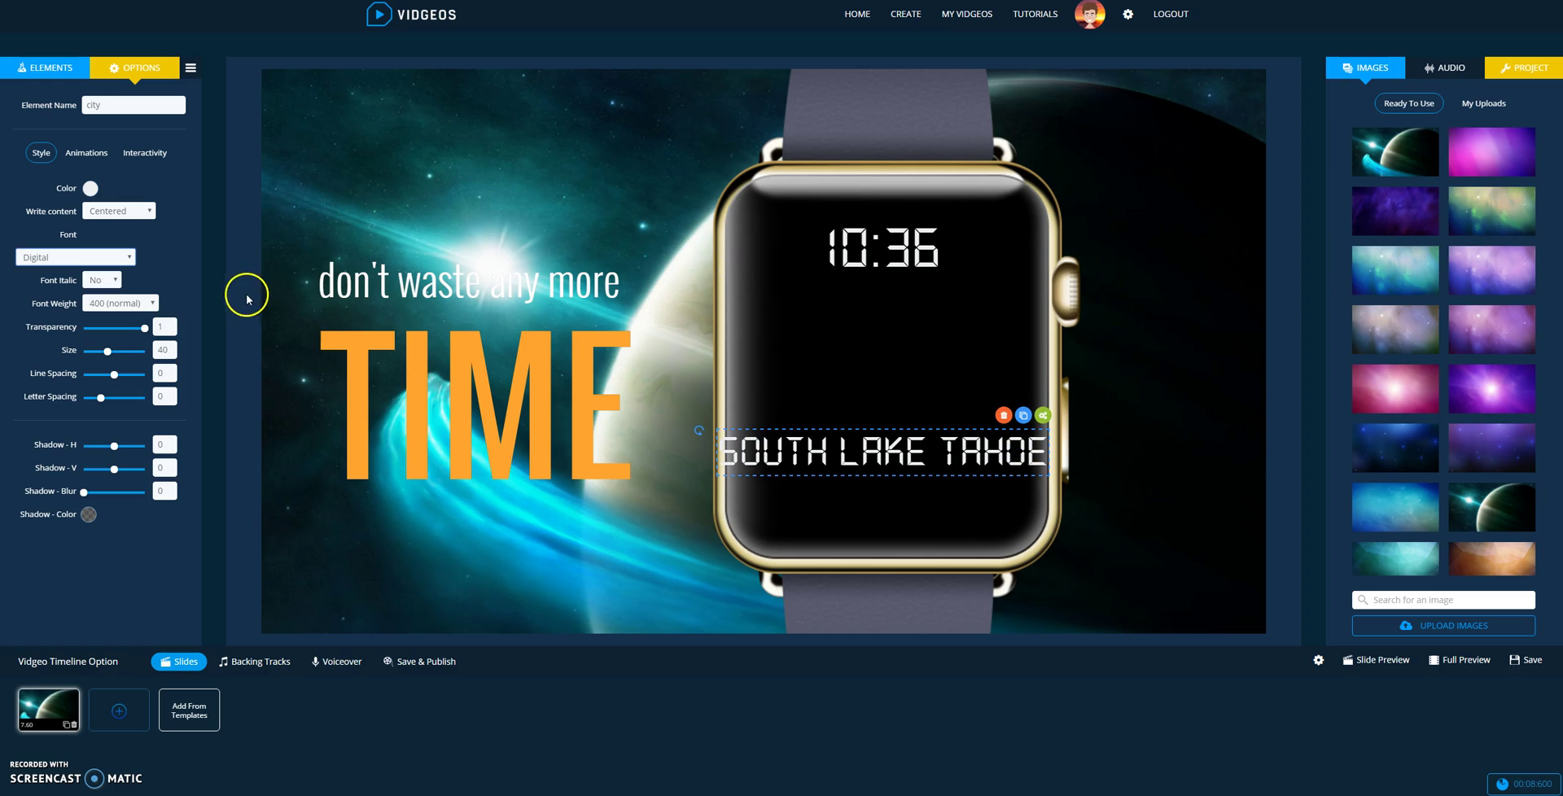
pyautogui.moveTo(108, 355); pyautogui.dragTo(100, 356)
pyautogui.moveTo(861, 431); pyautogui.dragTo(895, 519)
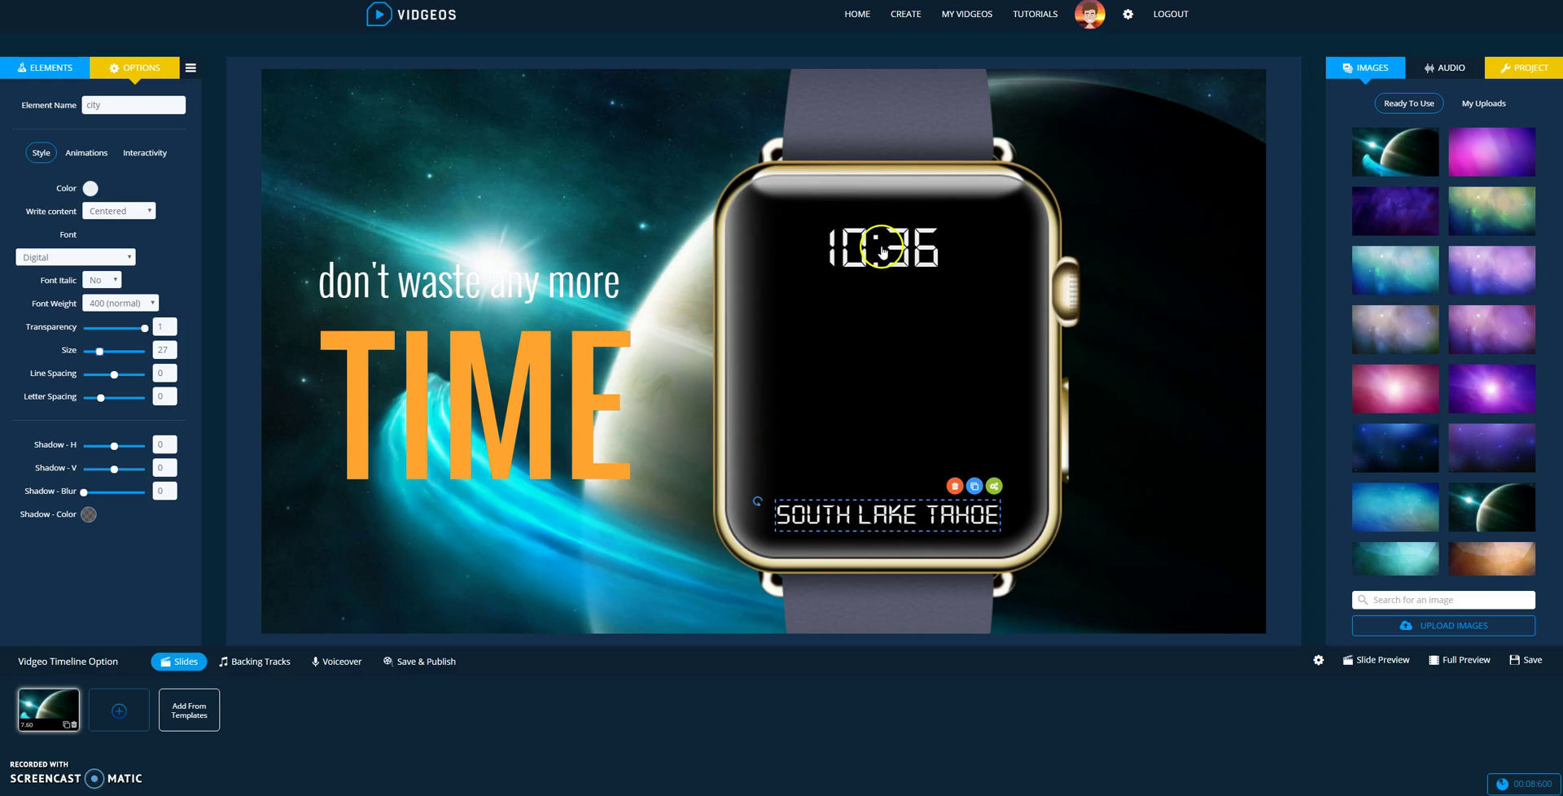
# Enlarge the 10:36 clock to size 73 and recentre it on the watch screen
pyautogui.moveTo(881, 254); pyautogui.dragTo(884, 360)
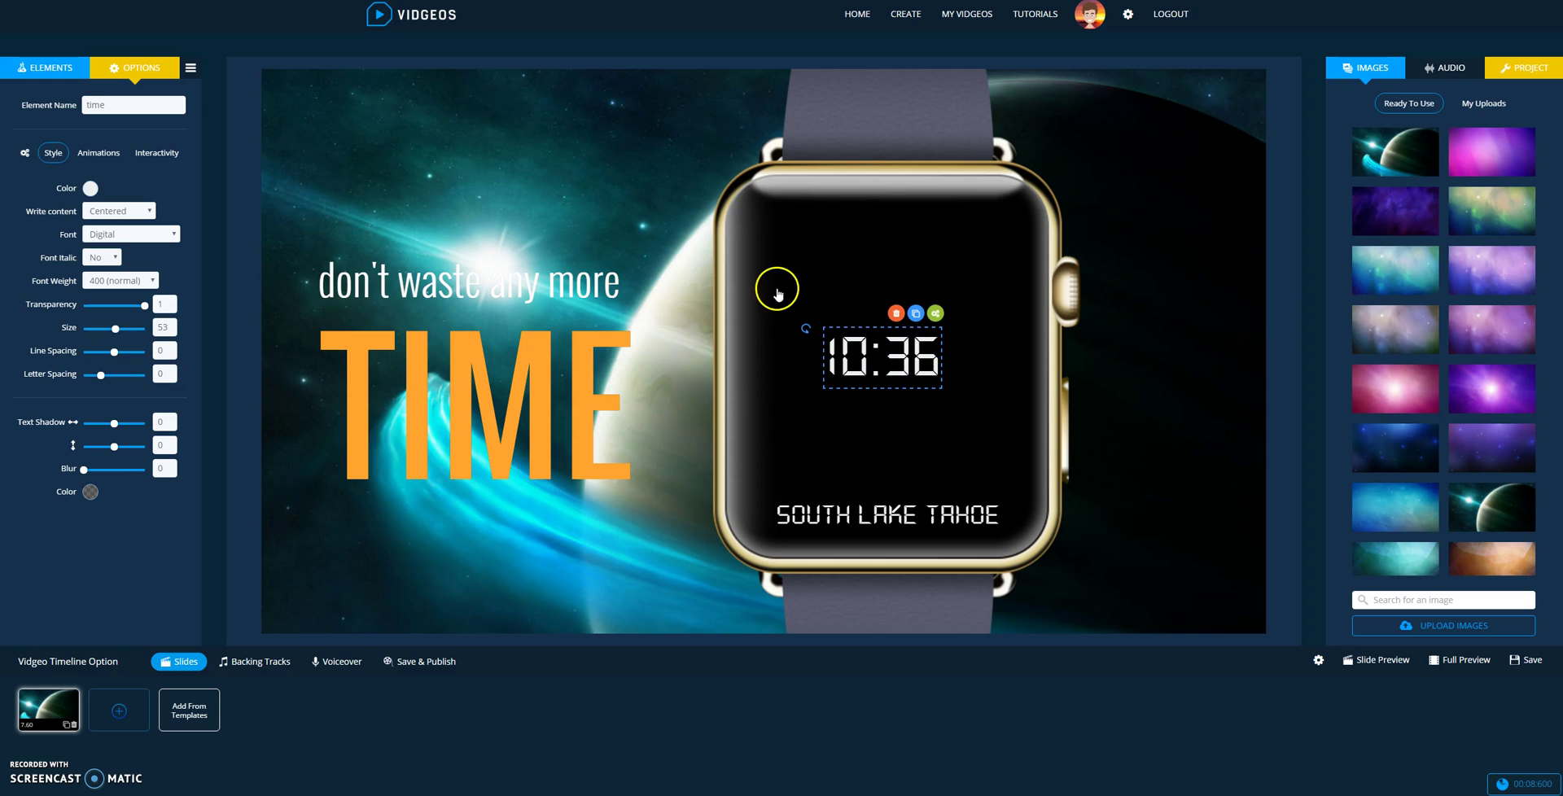
pyautogui.moveTo(114, 332); pyautogui.dragTo(127, 337)
pyautogui.moveTo(984, 379); pyautogui.dragTo(925, 378)
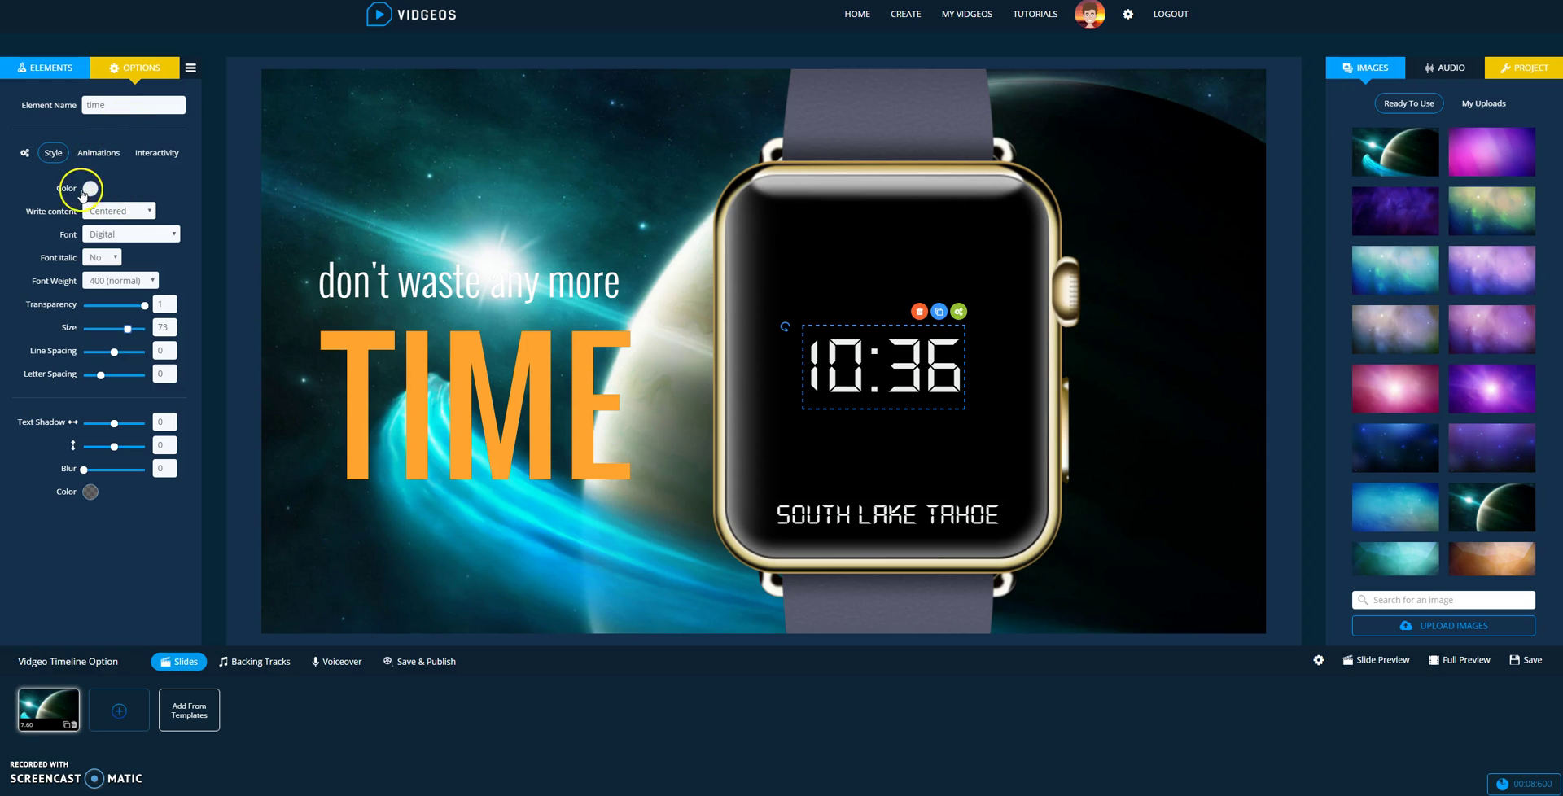
# Give the South Lake Tahoe label a slideUpLong entrance and a slideBottomLong exit
pyautogui.click(98, 155)
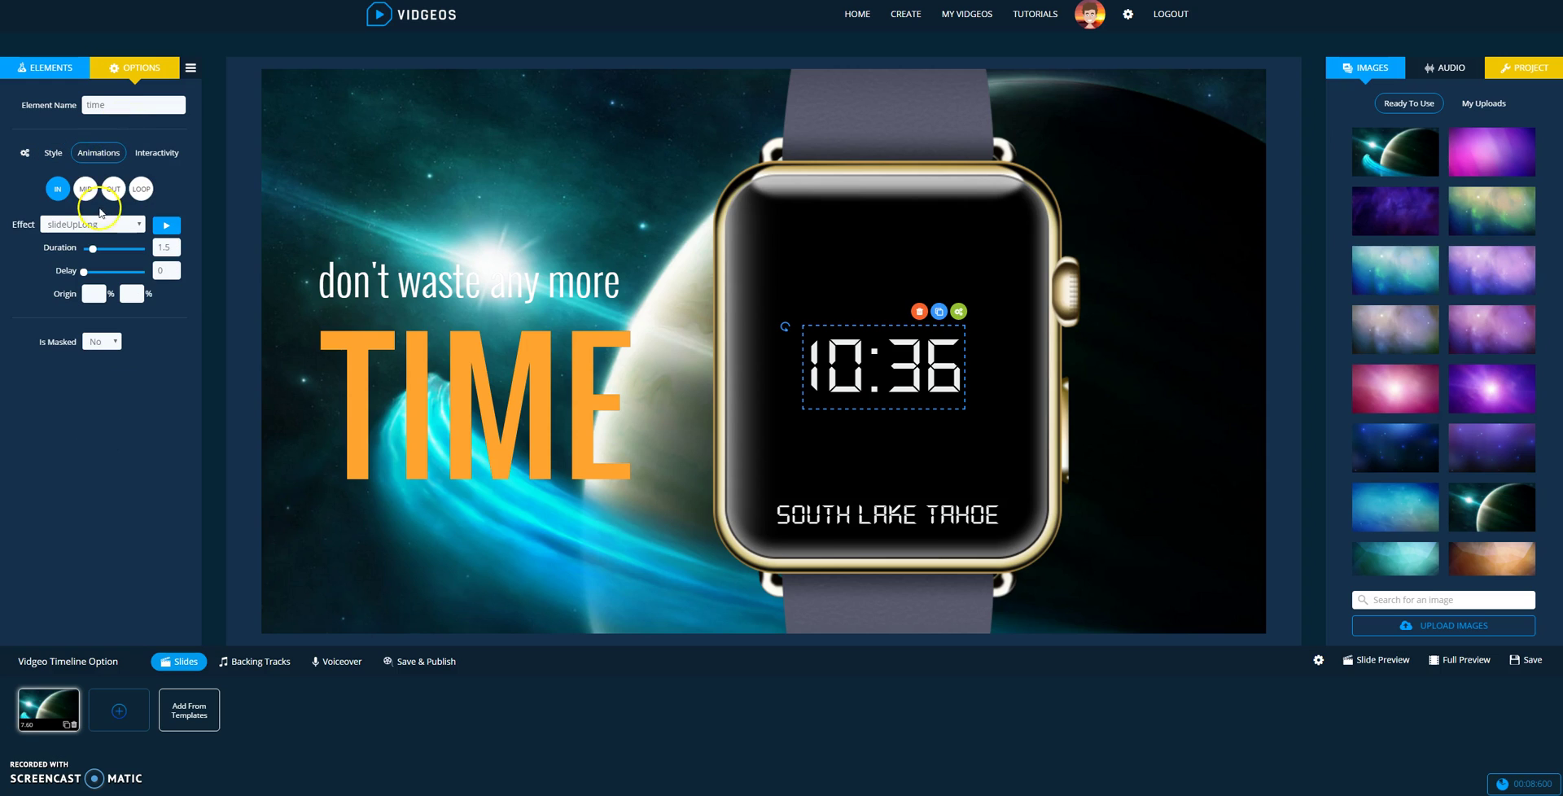
pyautogui.click(878, 521)
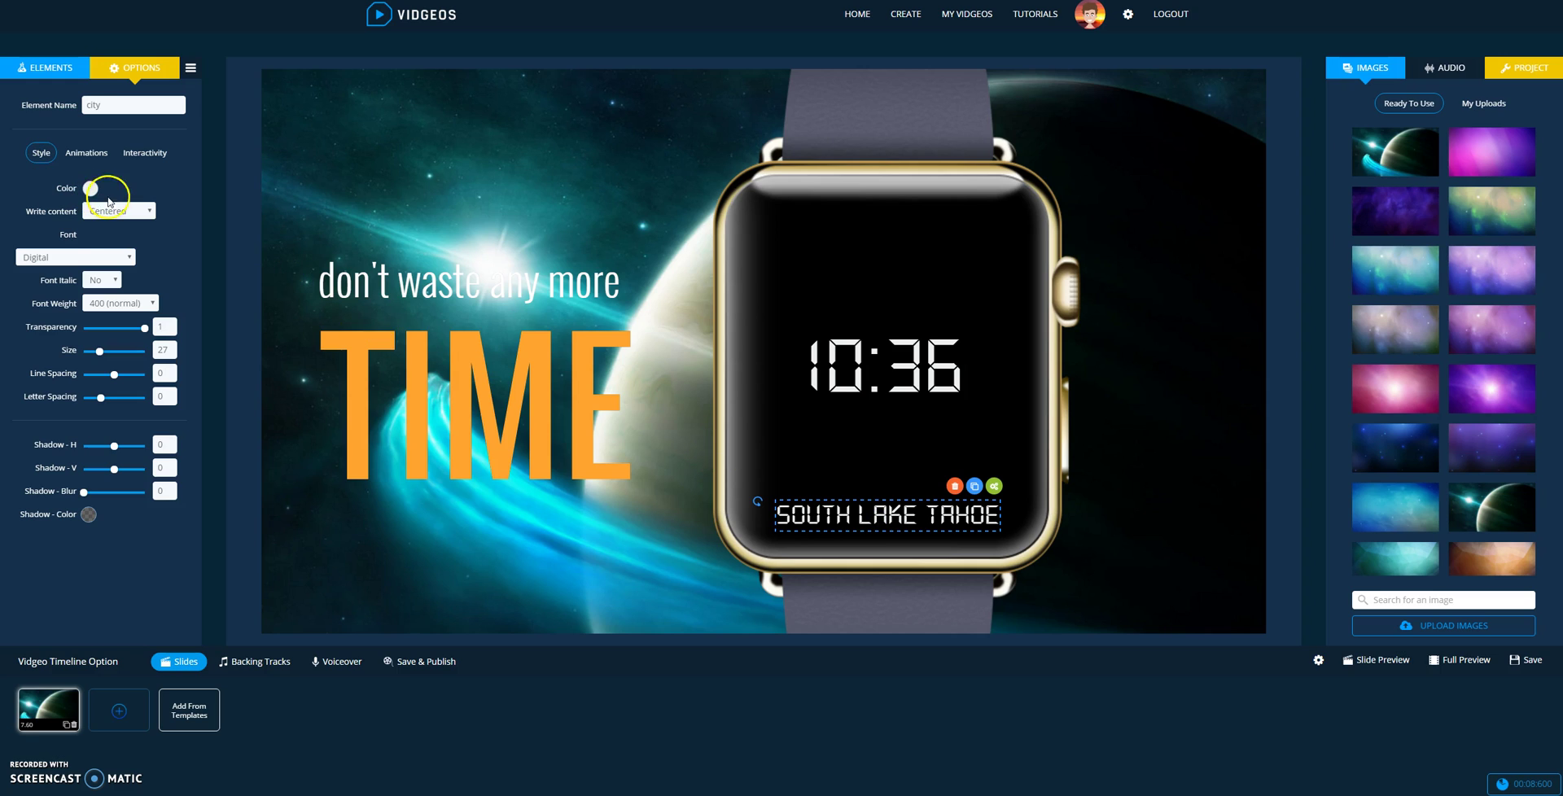
pyautogui.click(91, 154)
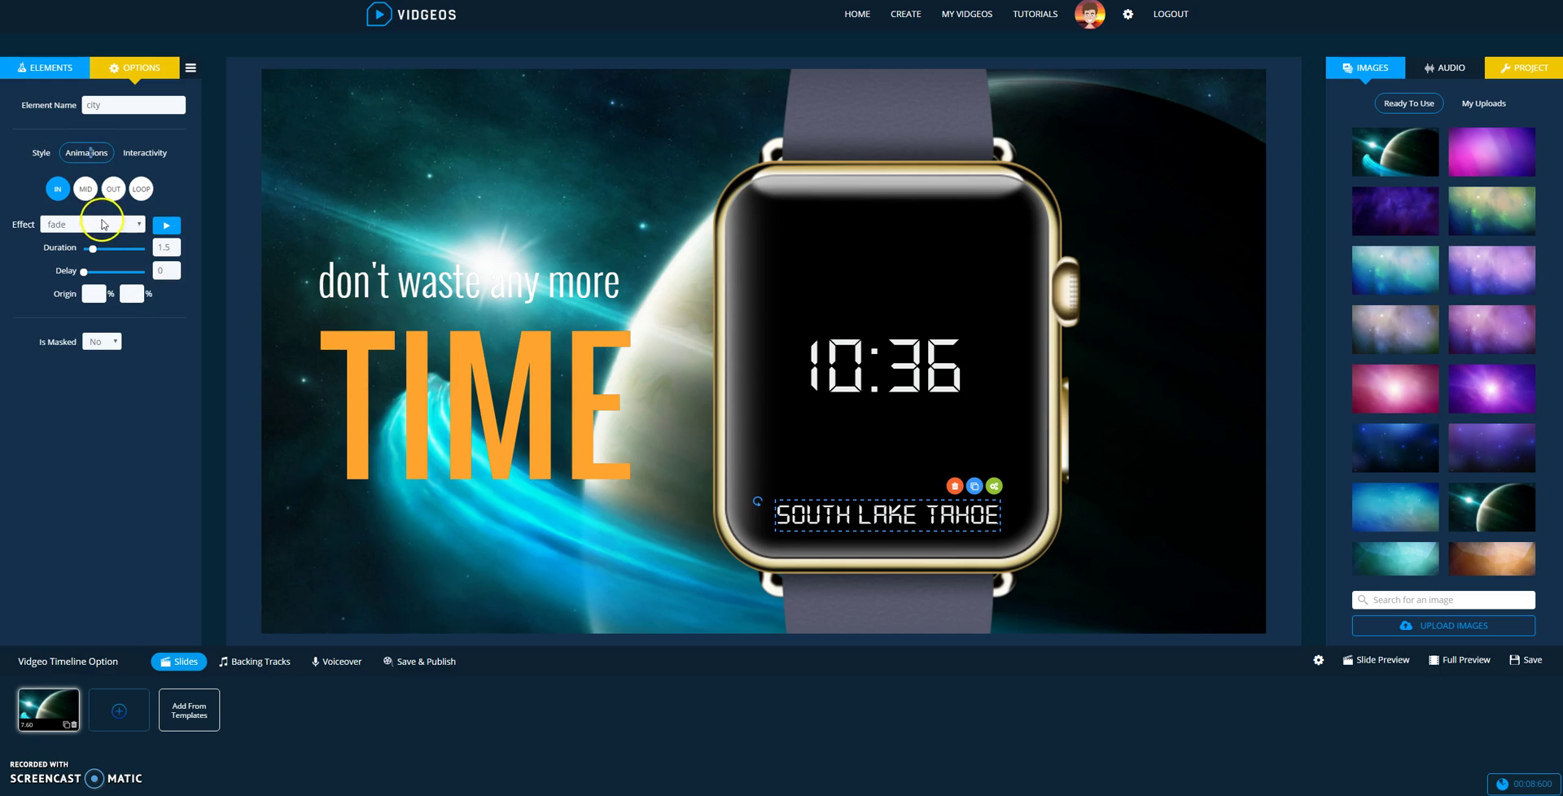
pyautogui.click(128, 228)
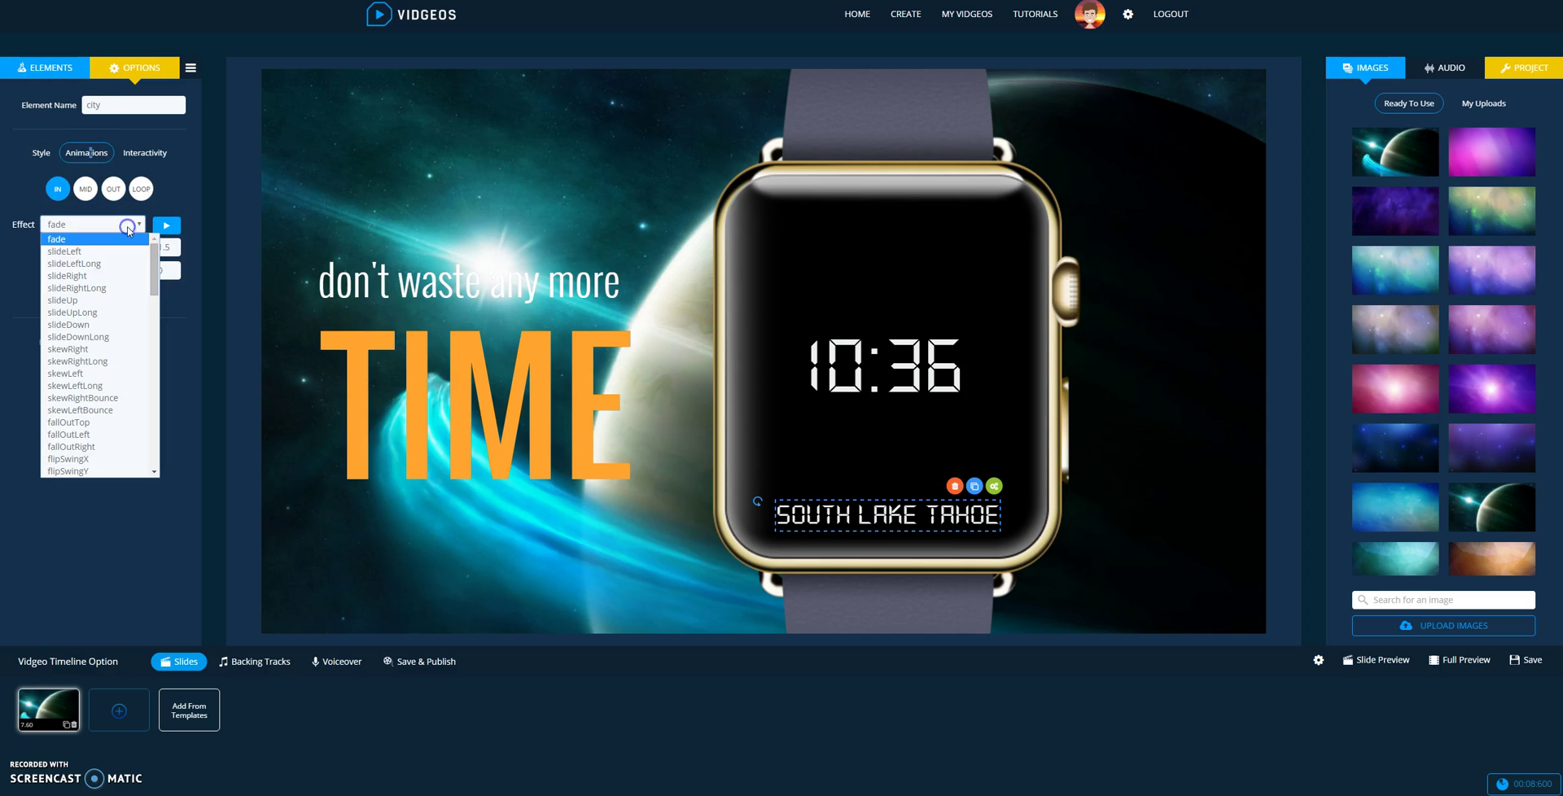
pyautogui.click(96, 313)
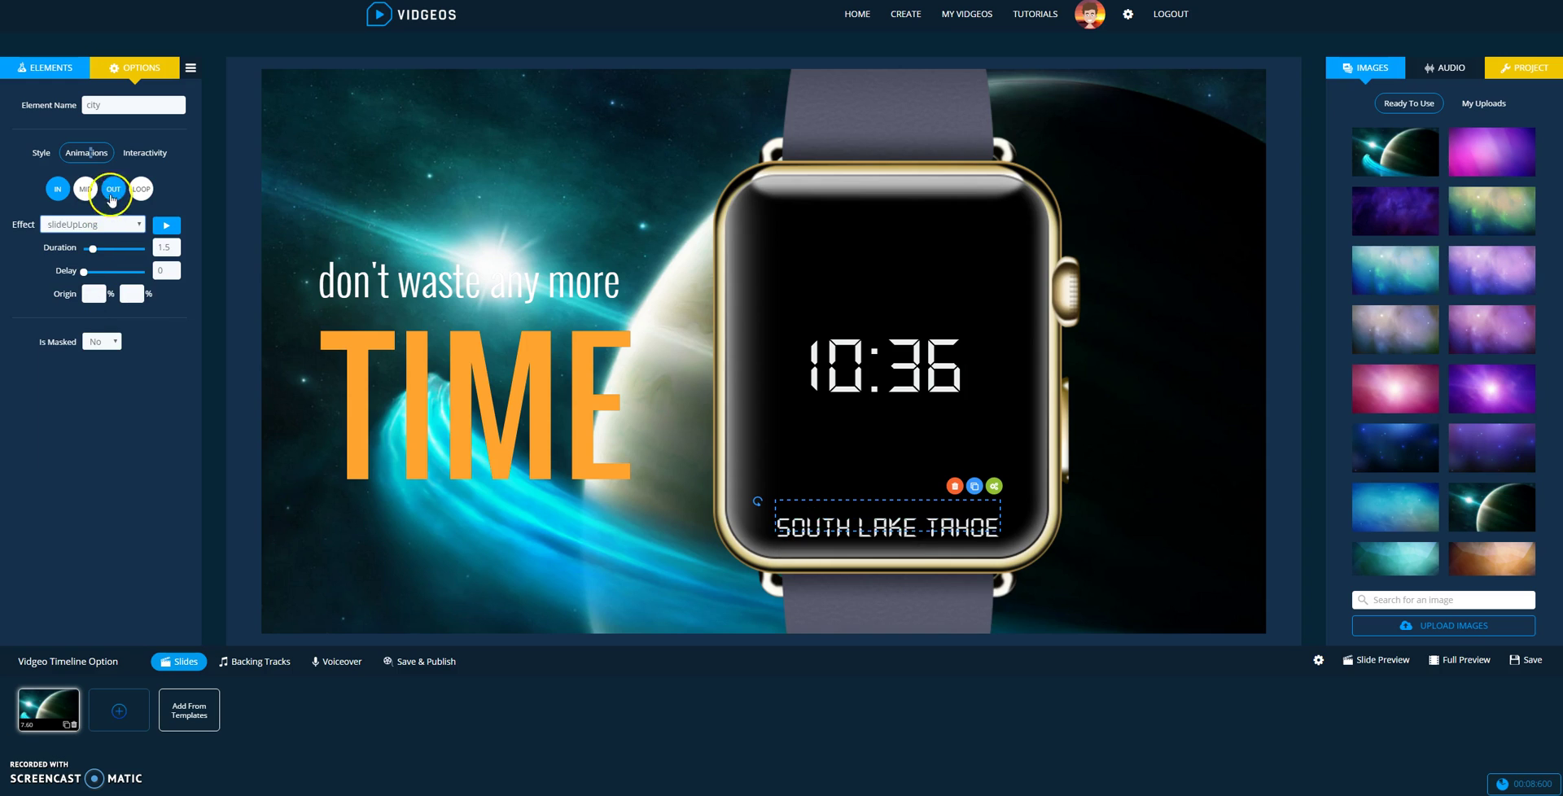
pyautogui.click(113, 190)
pyautogui.click(111, 249)
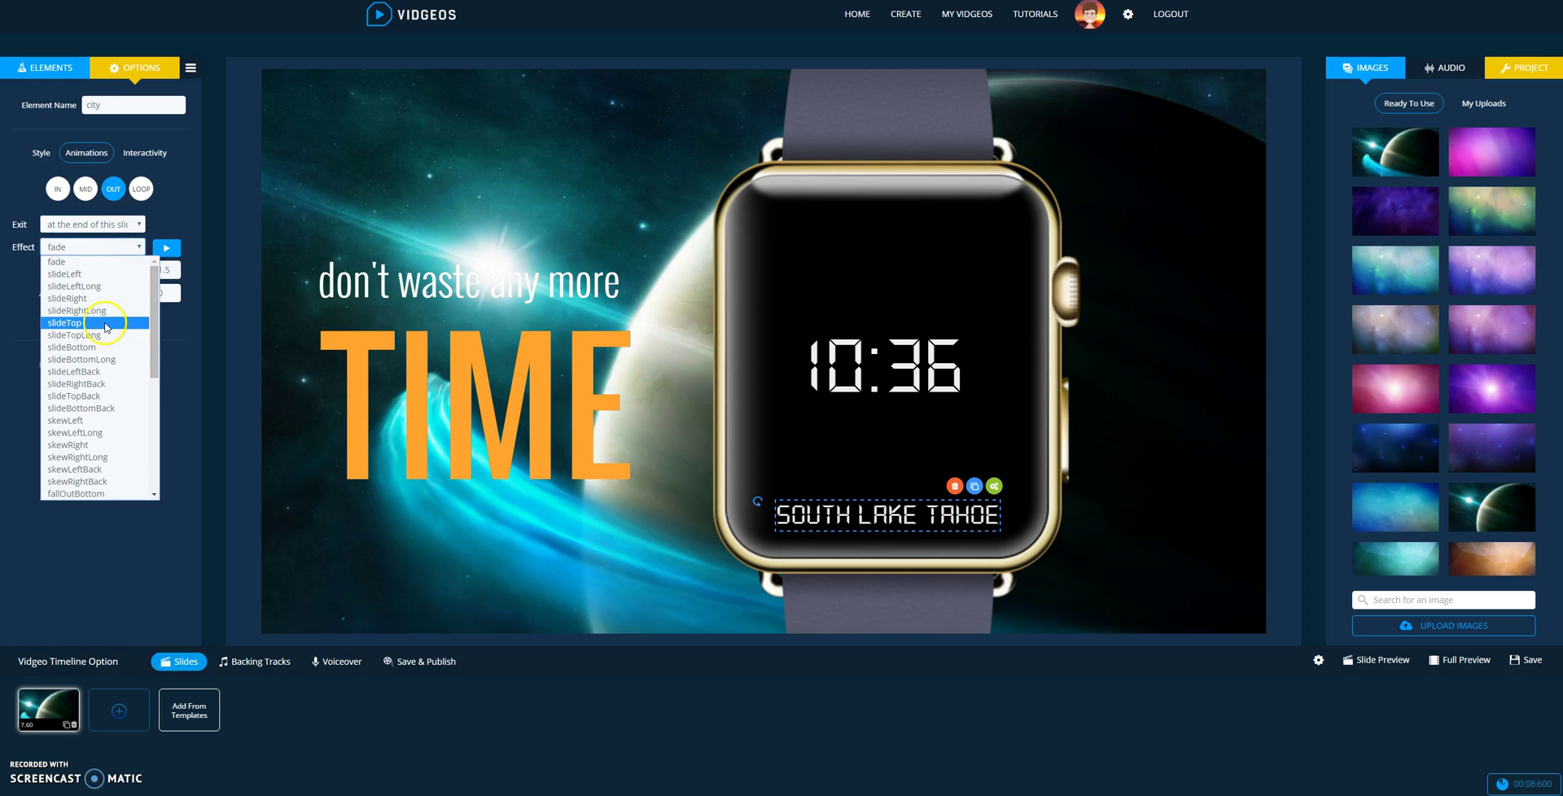
pyautogui.click(100, 361)
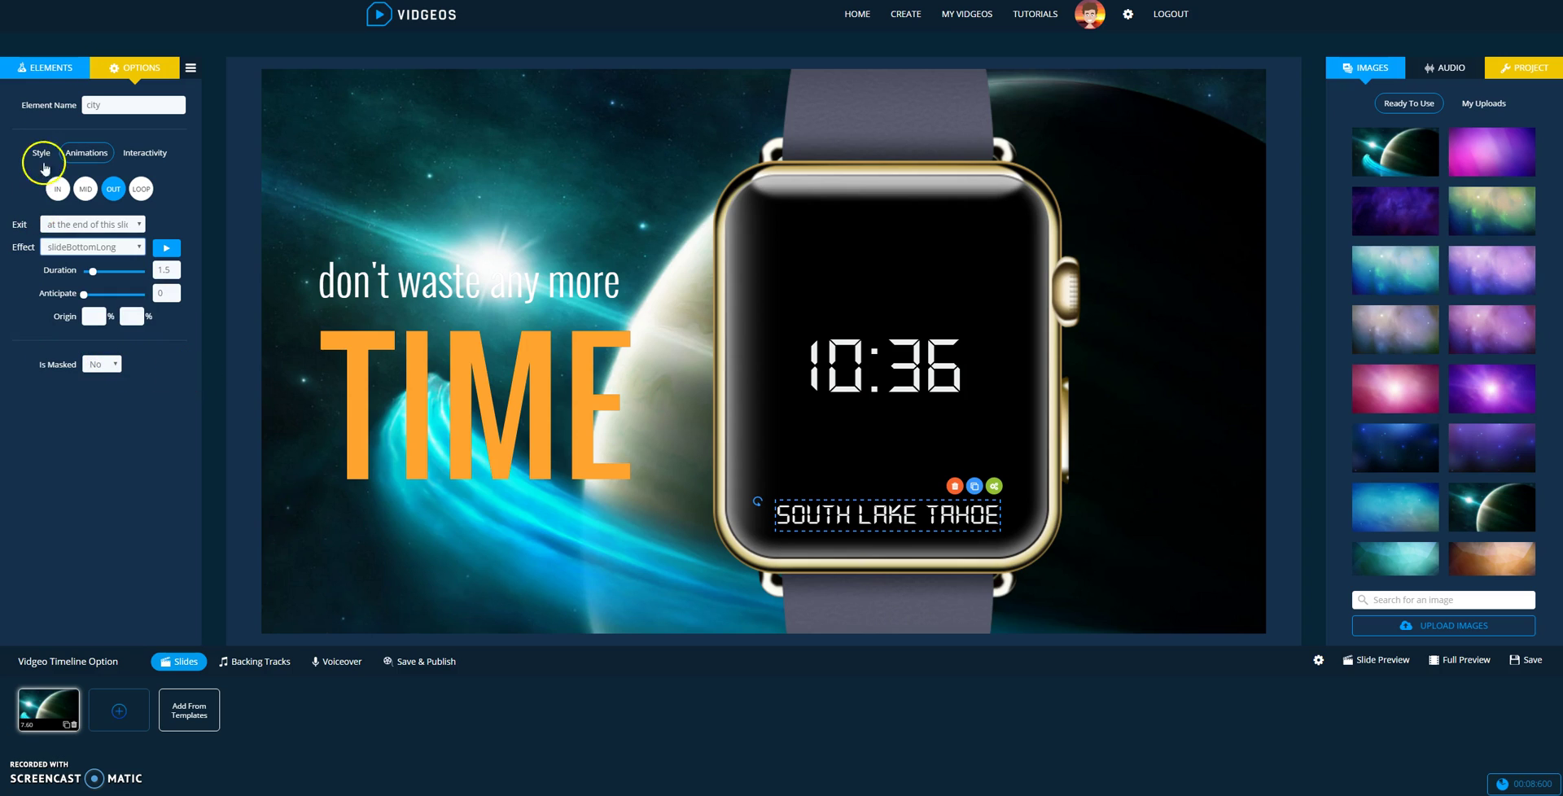
pyautogui.click(46, 65)
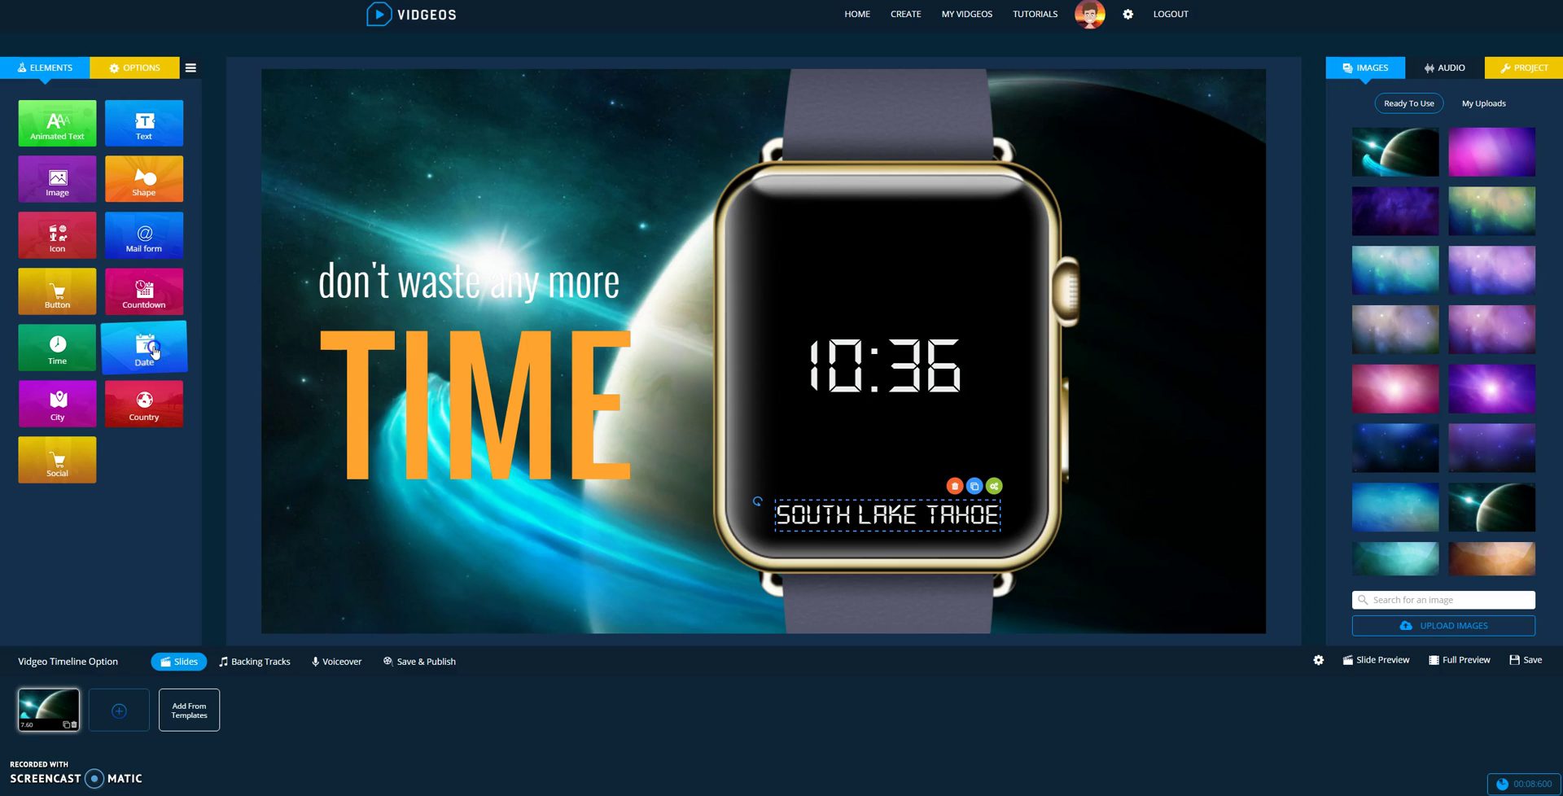
# Add a white Digital-font February 13, 2016 date at size 29, centred above the clock
pyautogui.click(155, 351)
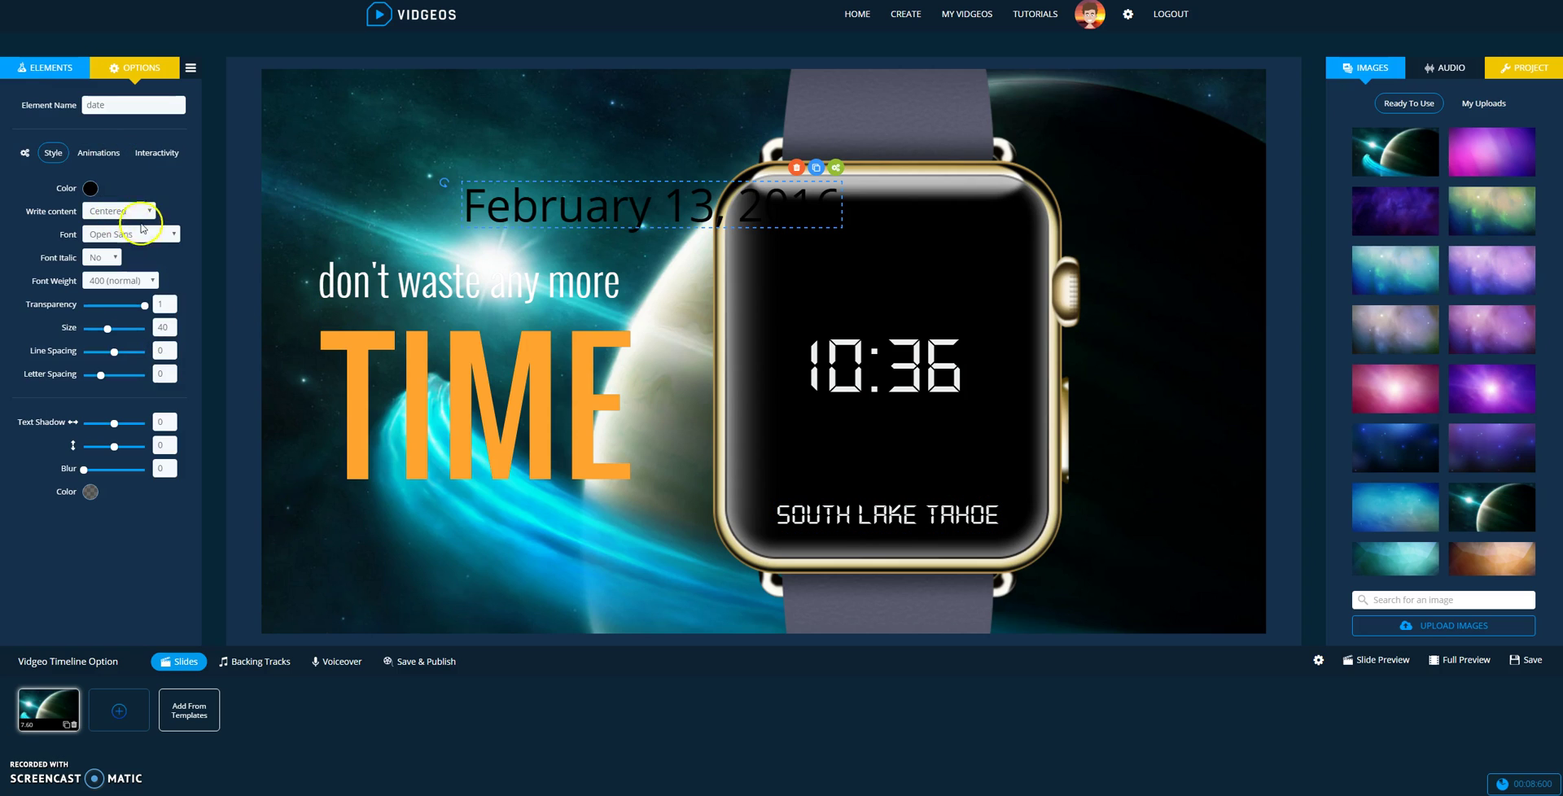
pyautogui.click(92, 190)
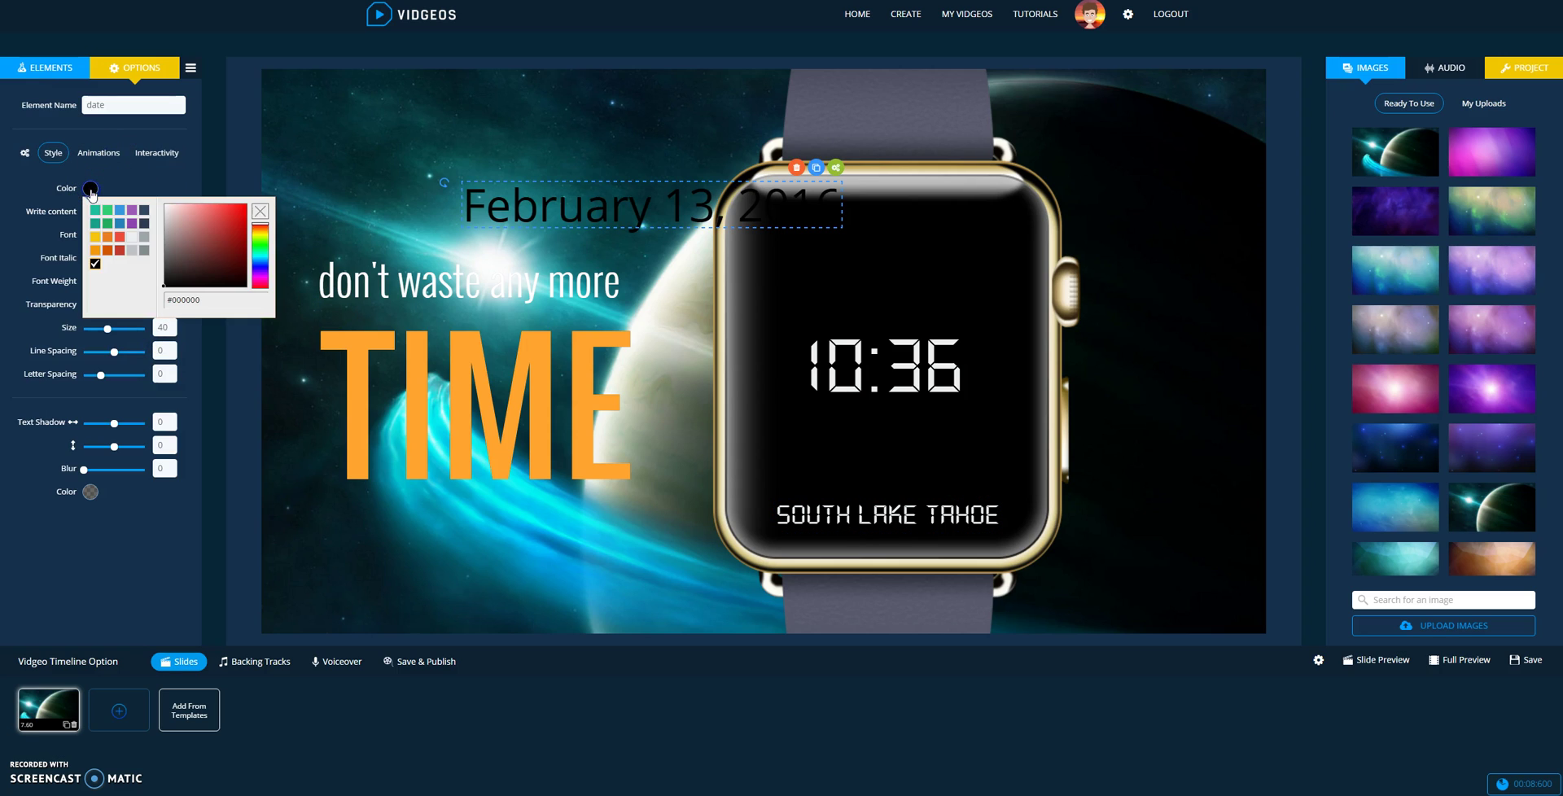
pyautogui.click(131, 236)
pyautogui.click(133, 178)
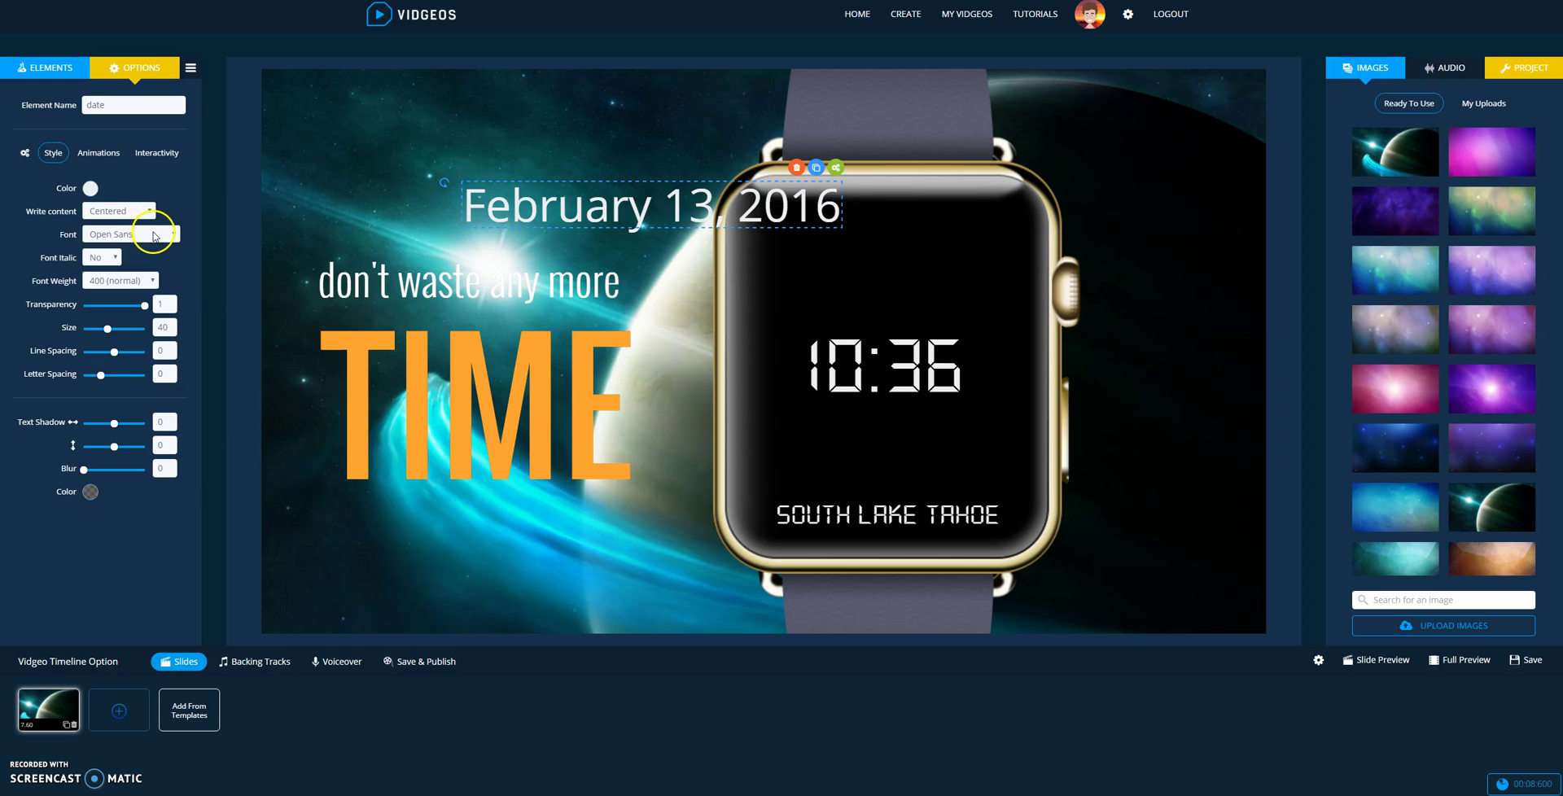
pyautogui.click(153, 236)
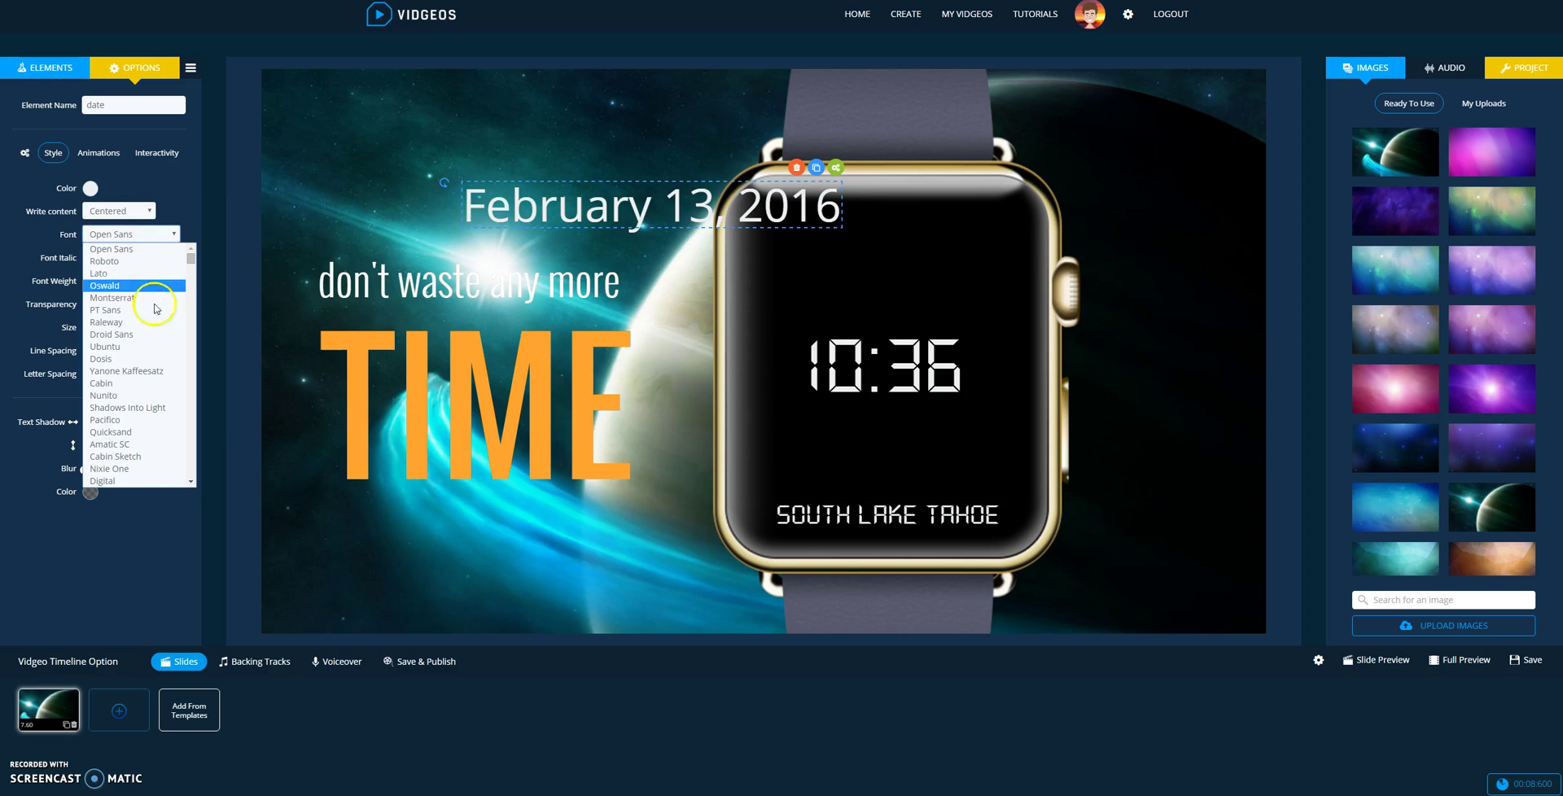
pyautogui.click(135, 482)
pyautogui.click(779, 242)
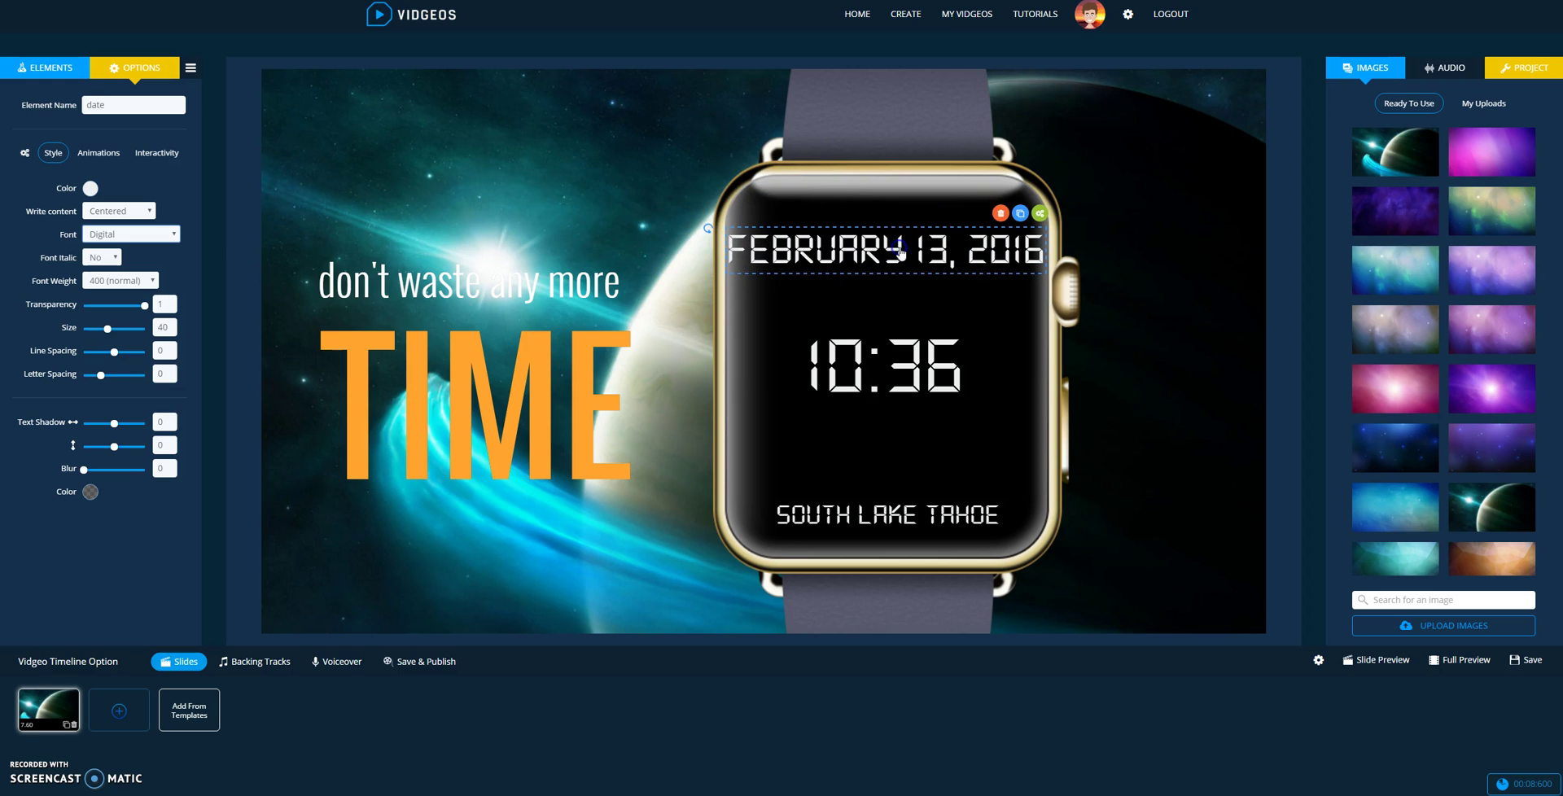
pyautogui.moveTo(107, 329); pyautogui.dragTo(102, 333)
pyautogui.moveTo(832, 244); pyautogui.dragTo(877, 241)
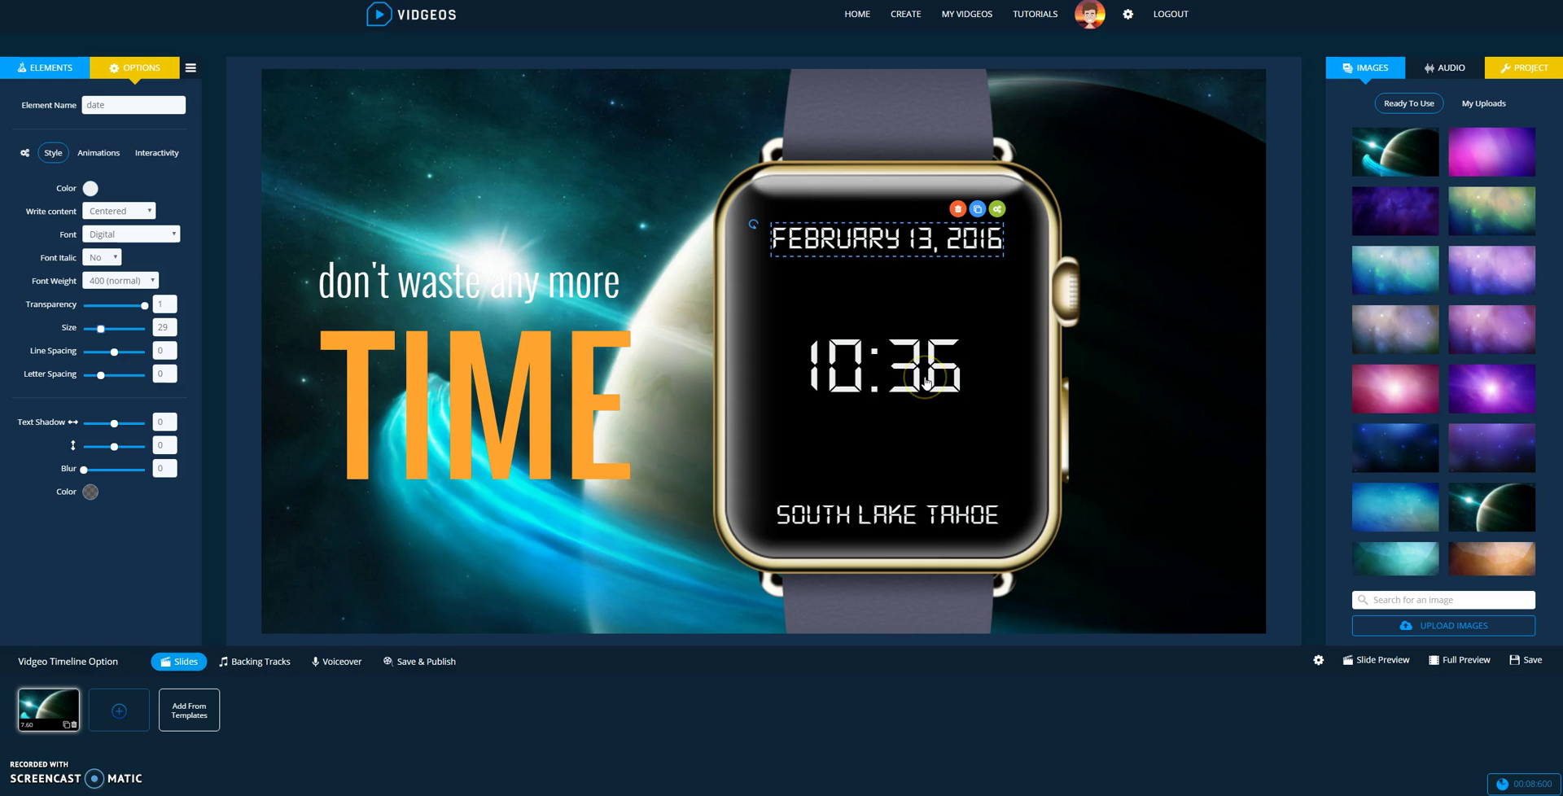
# Give the date a slideUpLong entrance and a slideBottomLong exit
pyautogui.click(98, 153)
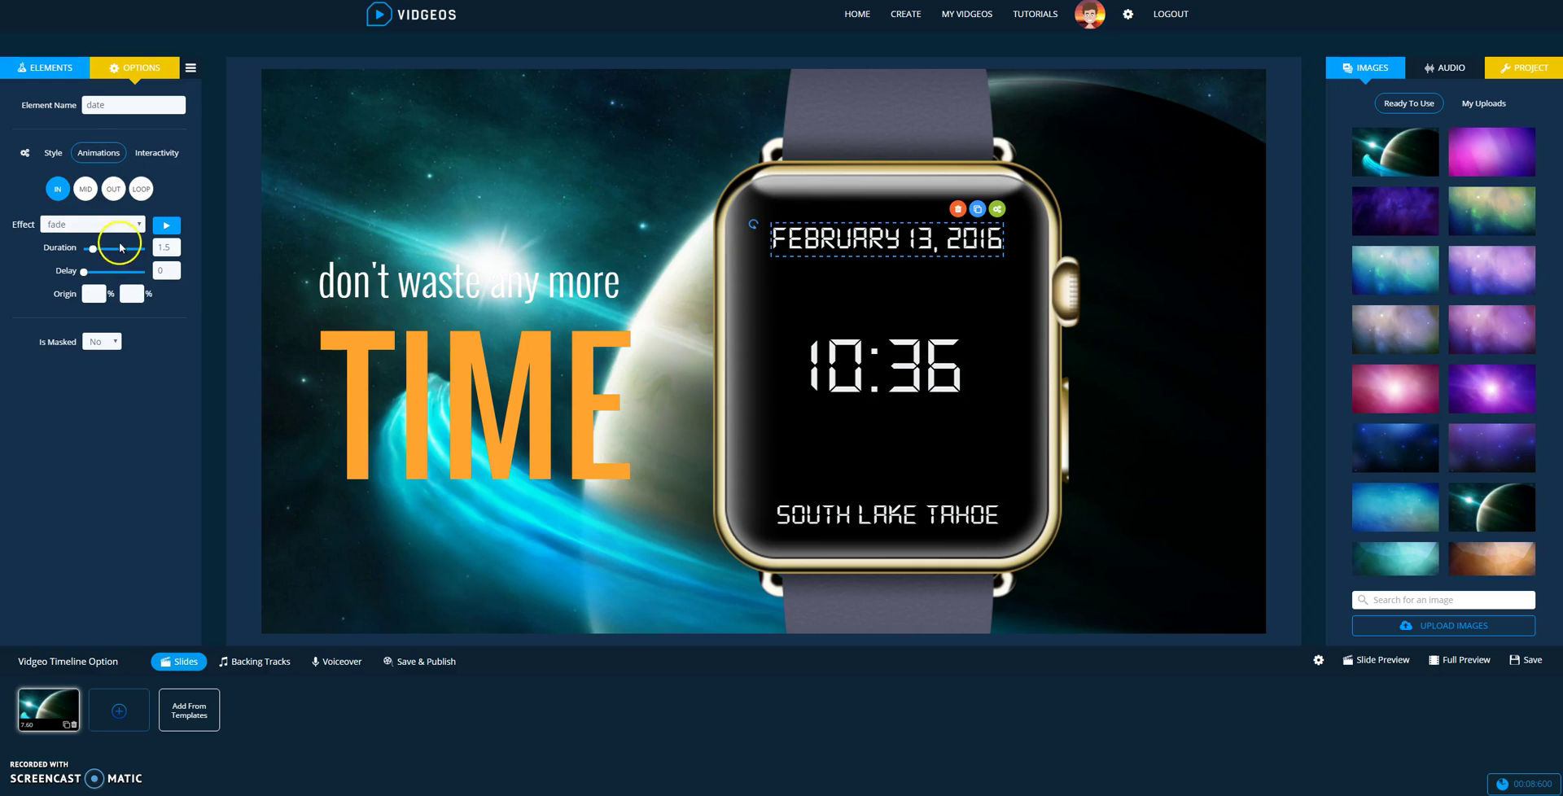
pyautogui.click(122, 226)
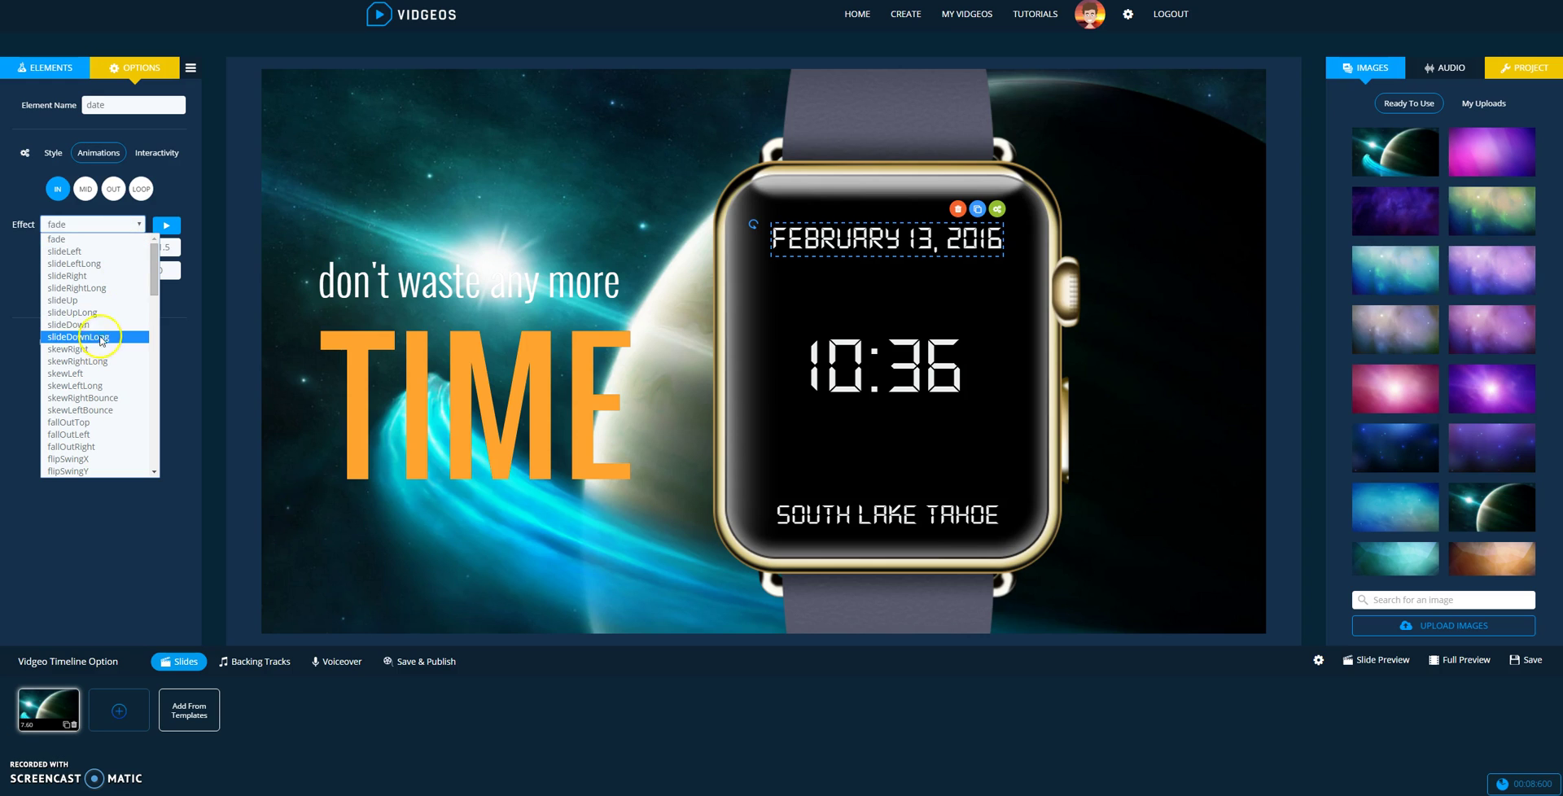
pyautogui.click(111, 313)
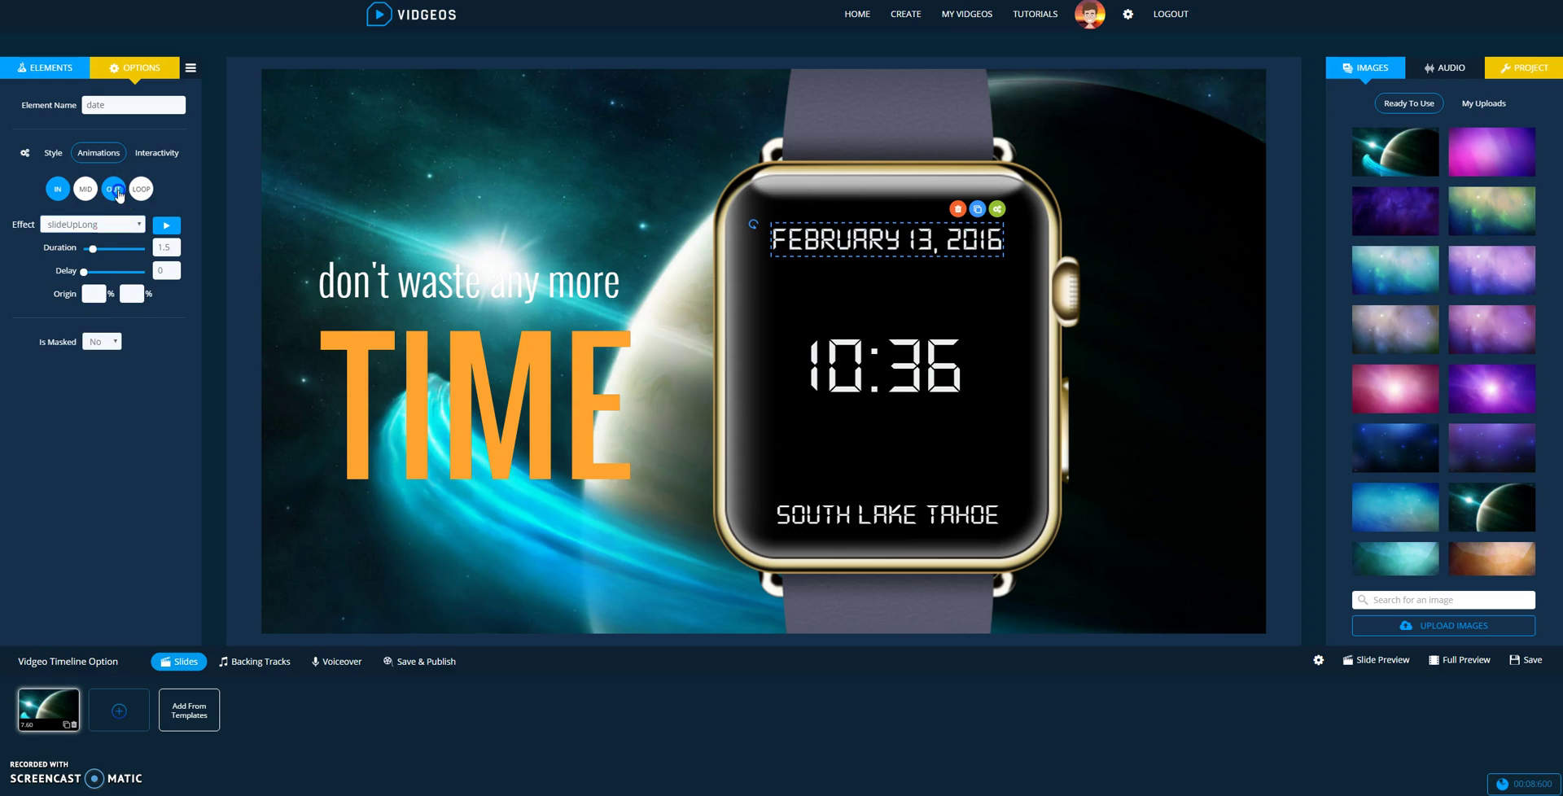
pyautogui.click(113, 189)
pyautogui.click(113, 246)
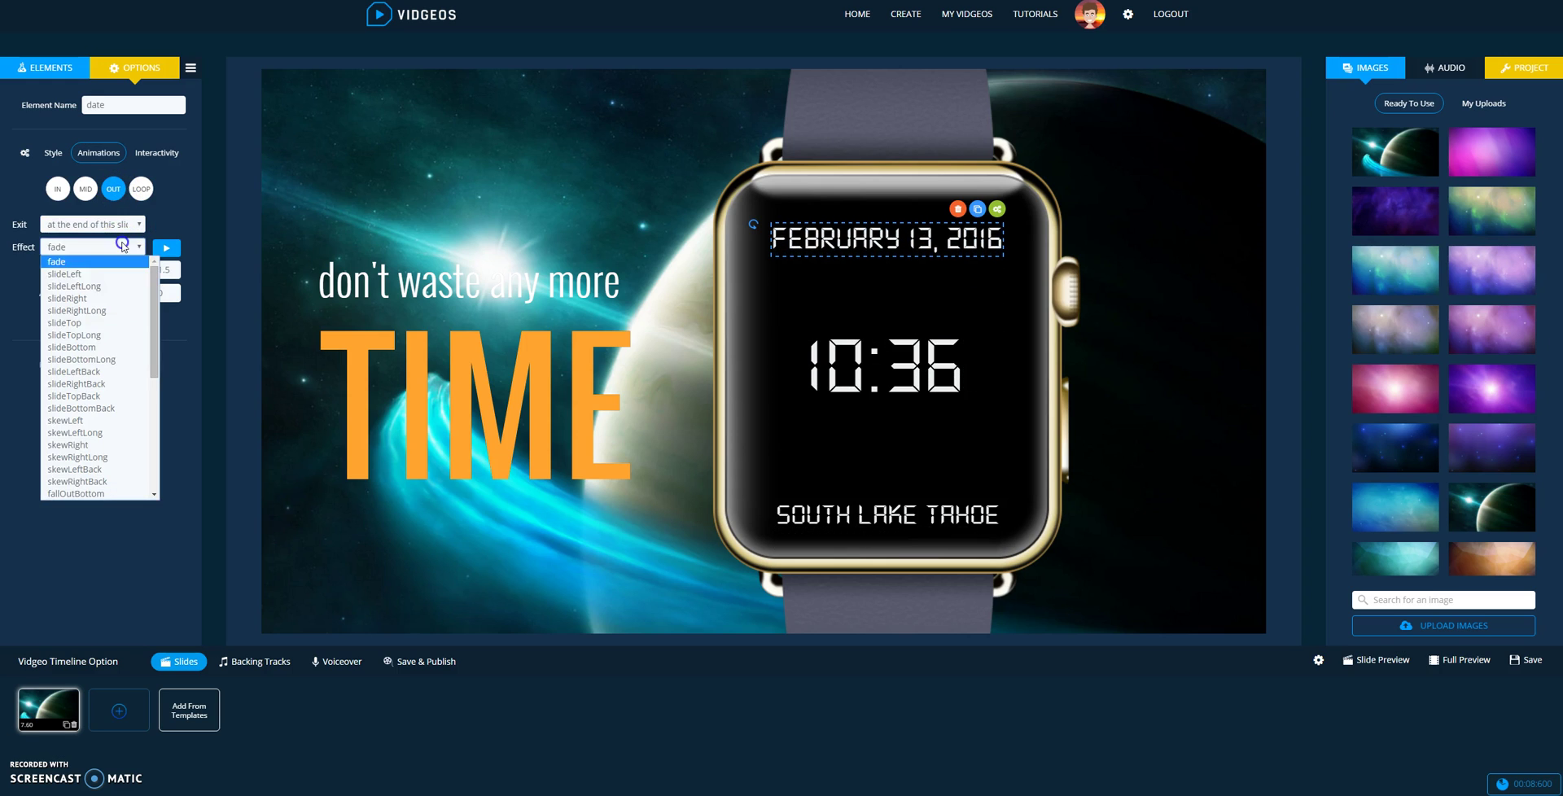
pyautogui.click(111, 359)
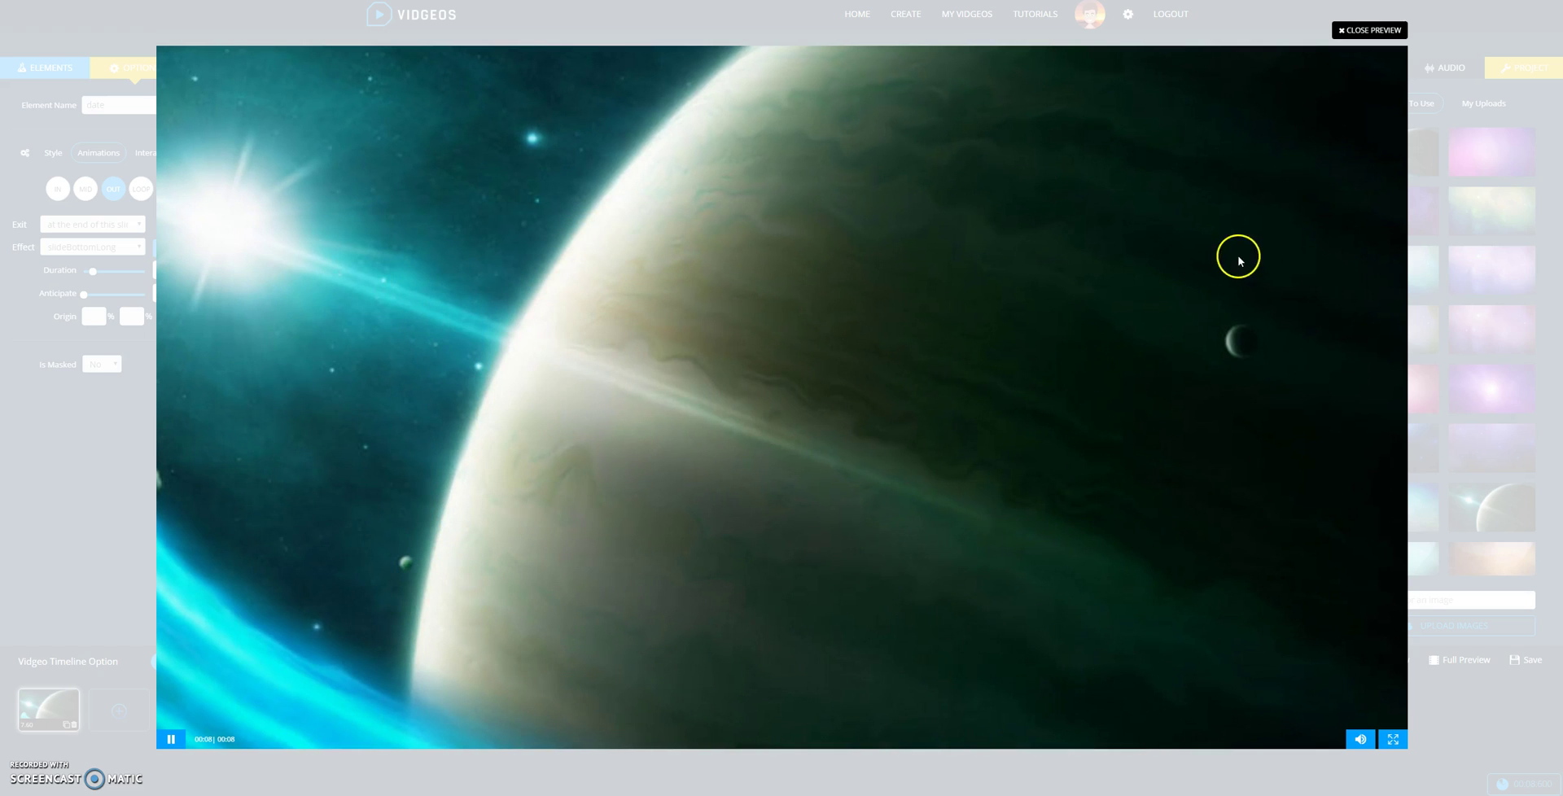
# Close the full-screen preview to return to editing the watch slide
pyautogui.click(1359, 34)
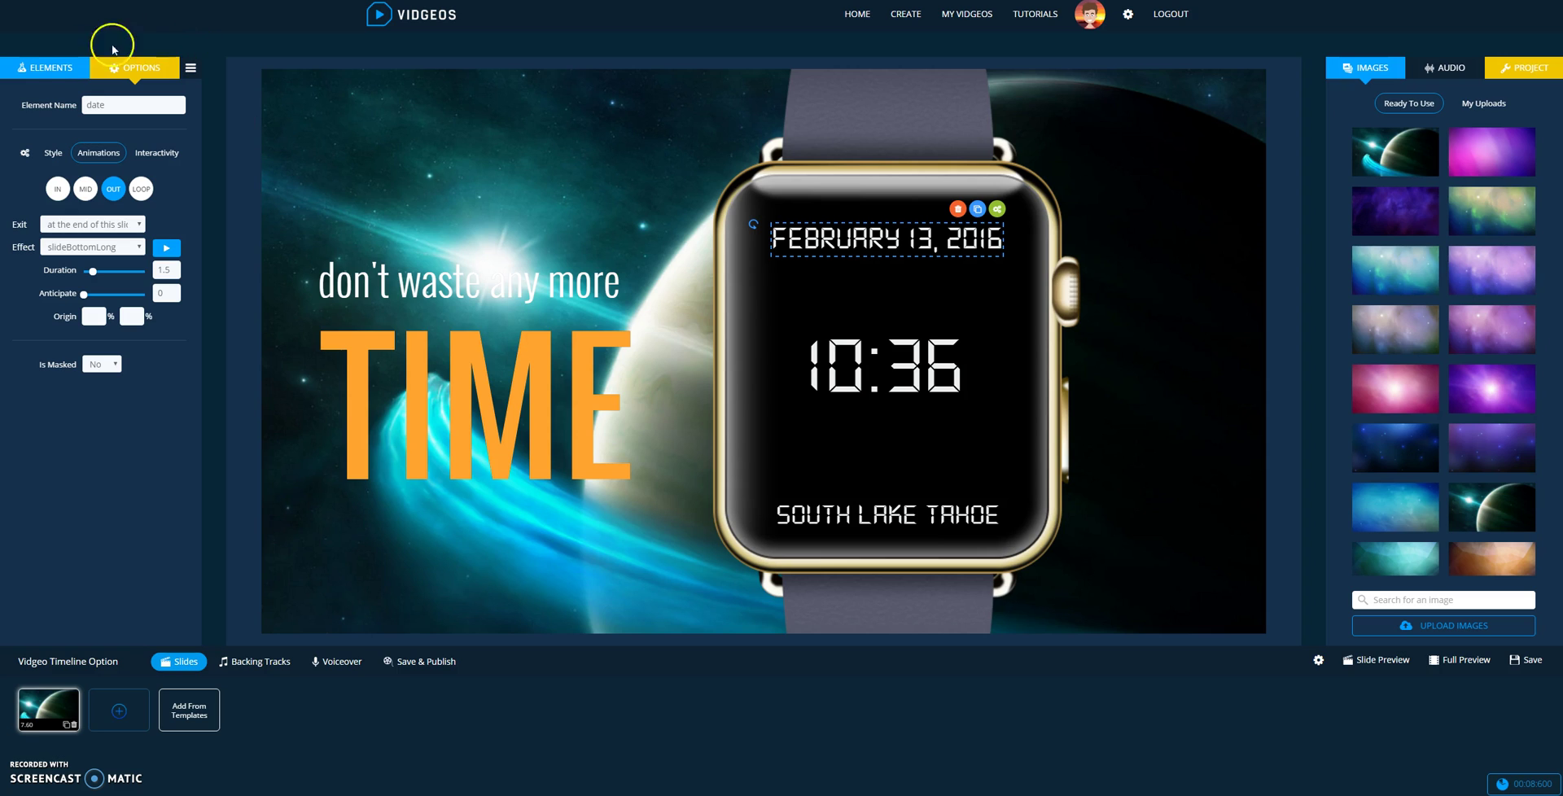
# Insert the Hi-Tech Template's Email sign up slide from the slide templates after the watch slide
pyautogui.click(45, 68)
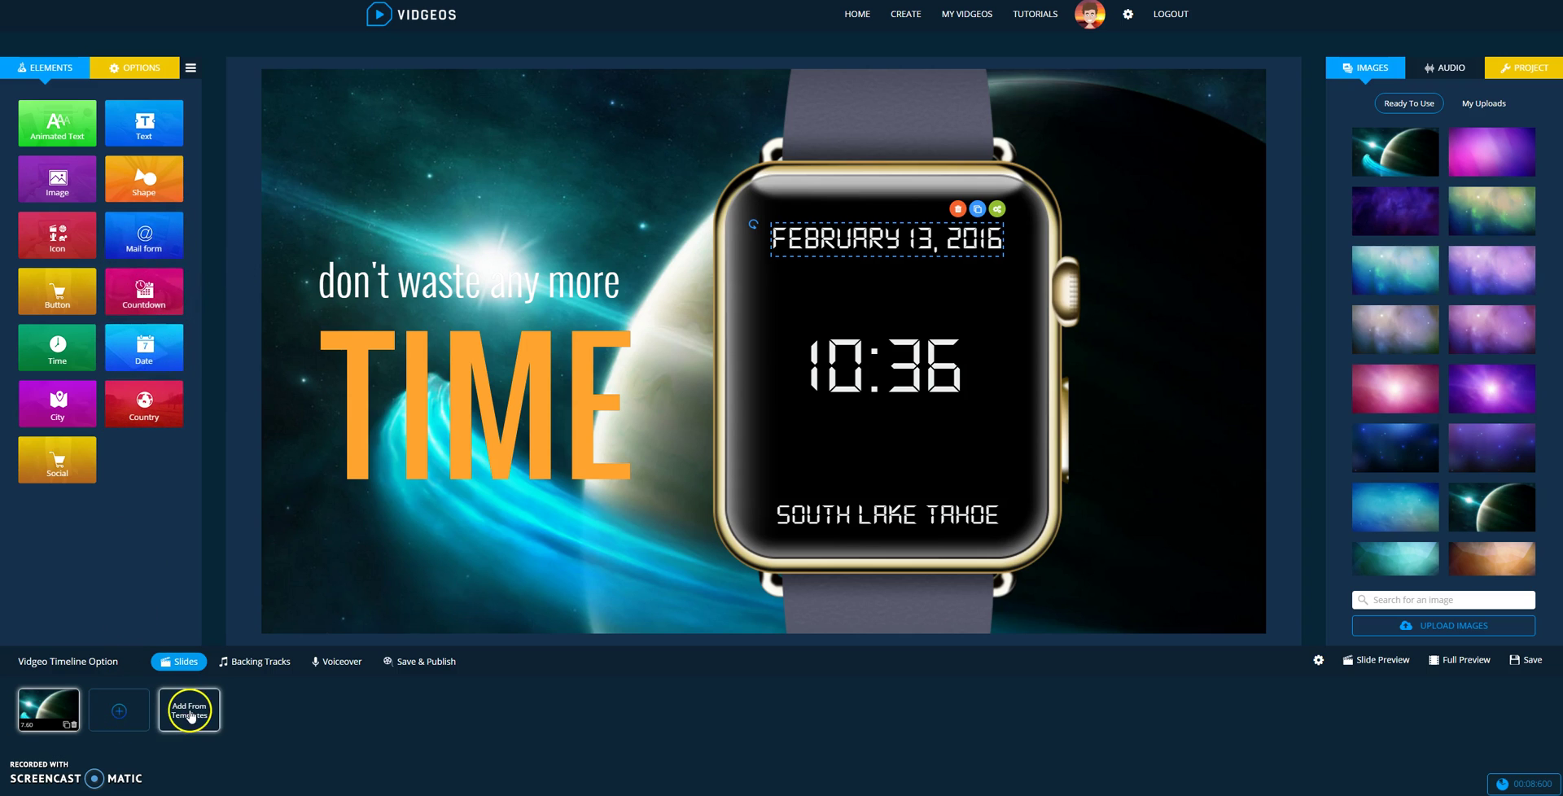
pyautogui.click(189, 710)
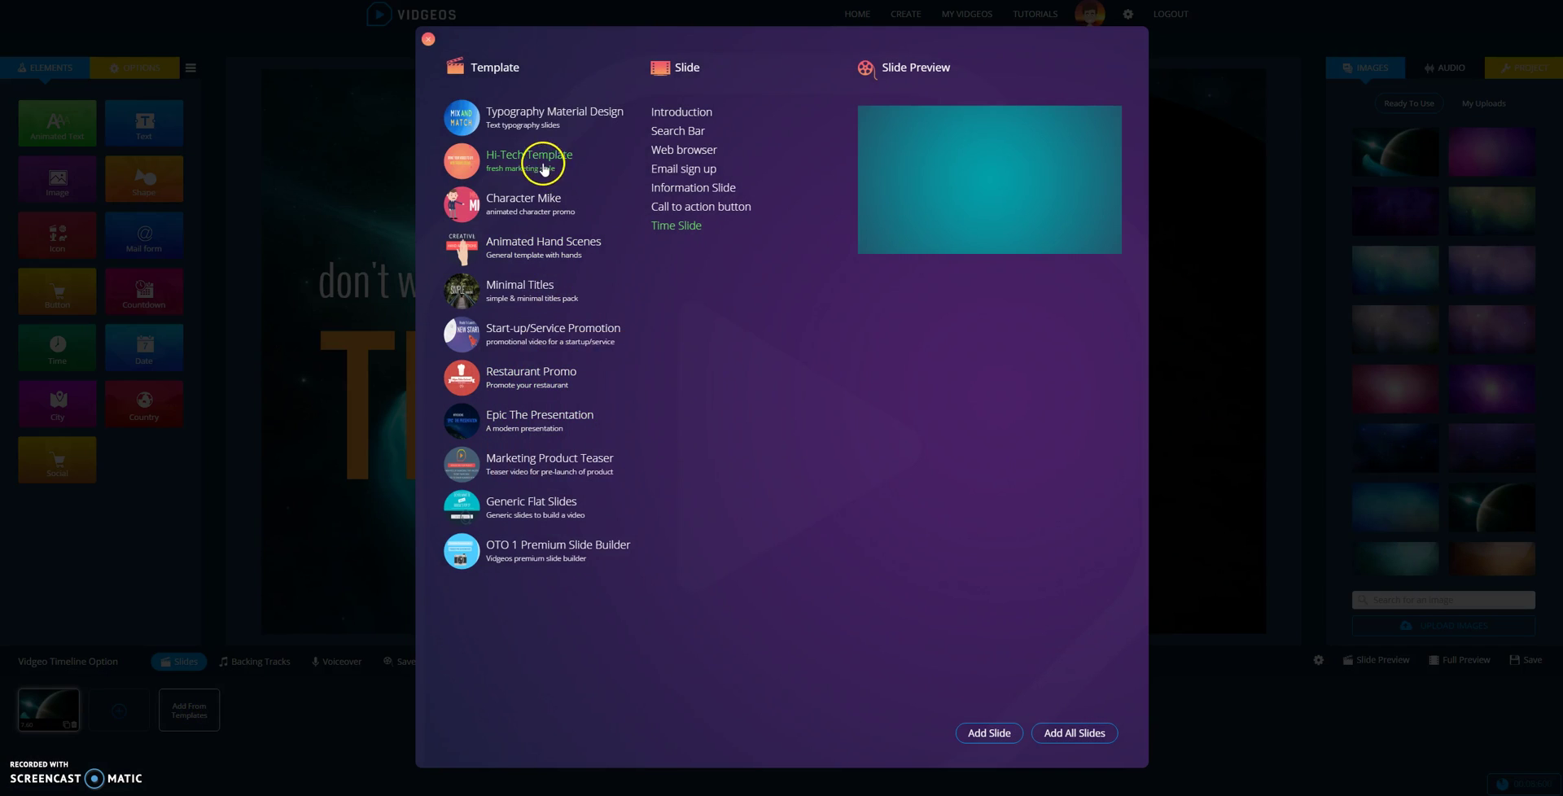
pyautogui.click(691, 171)
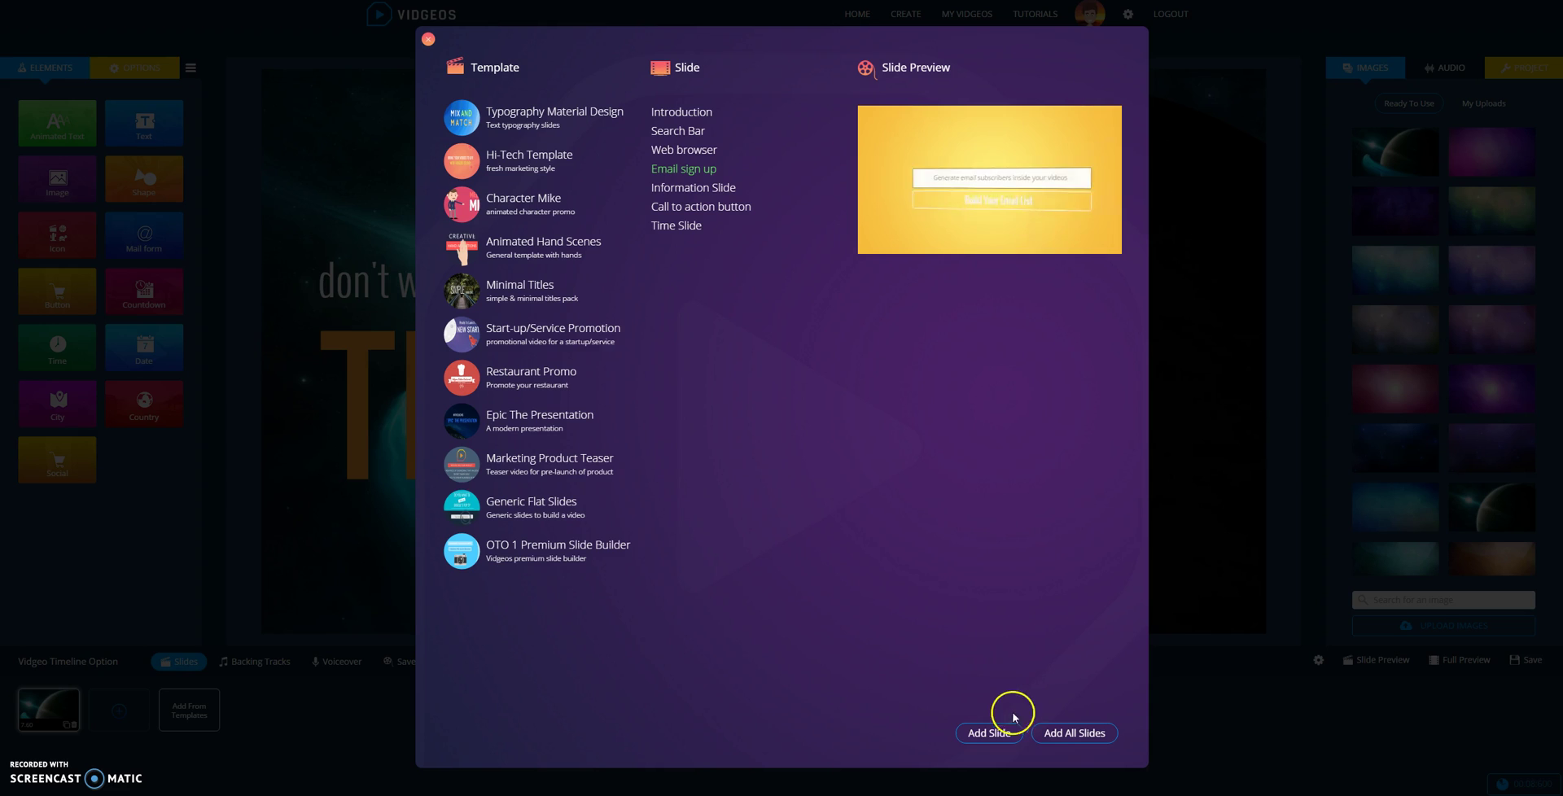
pyautogui.click(994, 733)
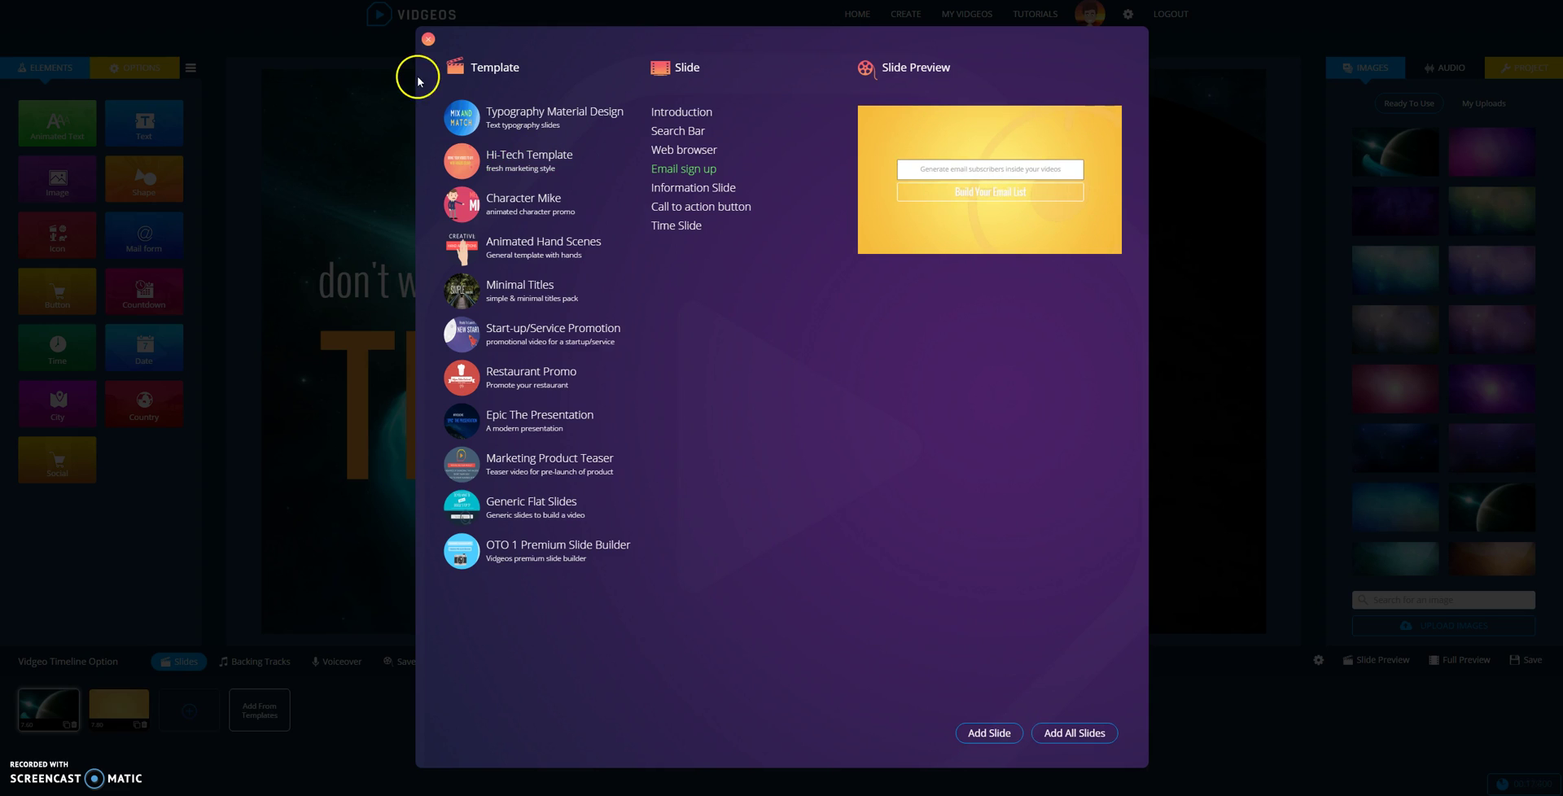
pyautogui.click(429, 41)
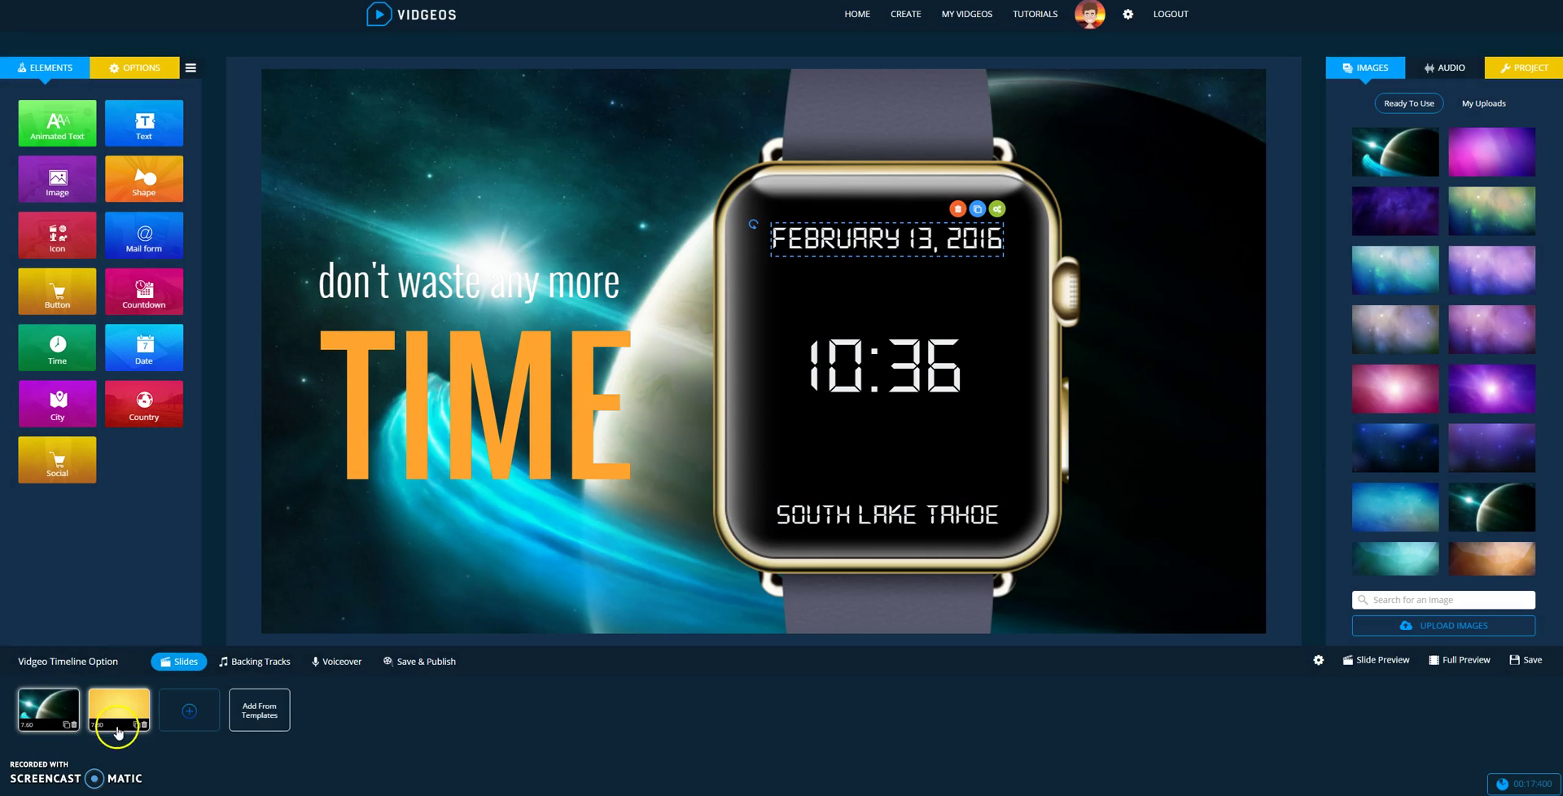
# Replace the email sign-up slide's yellow background with the dark-blue starry image
pyautogui.click(120, 712)
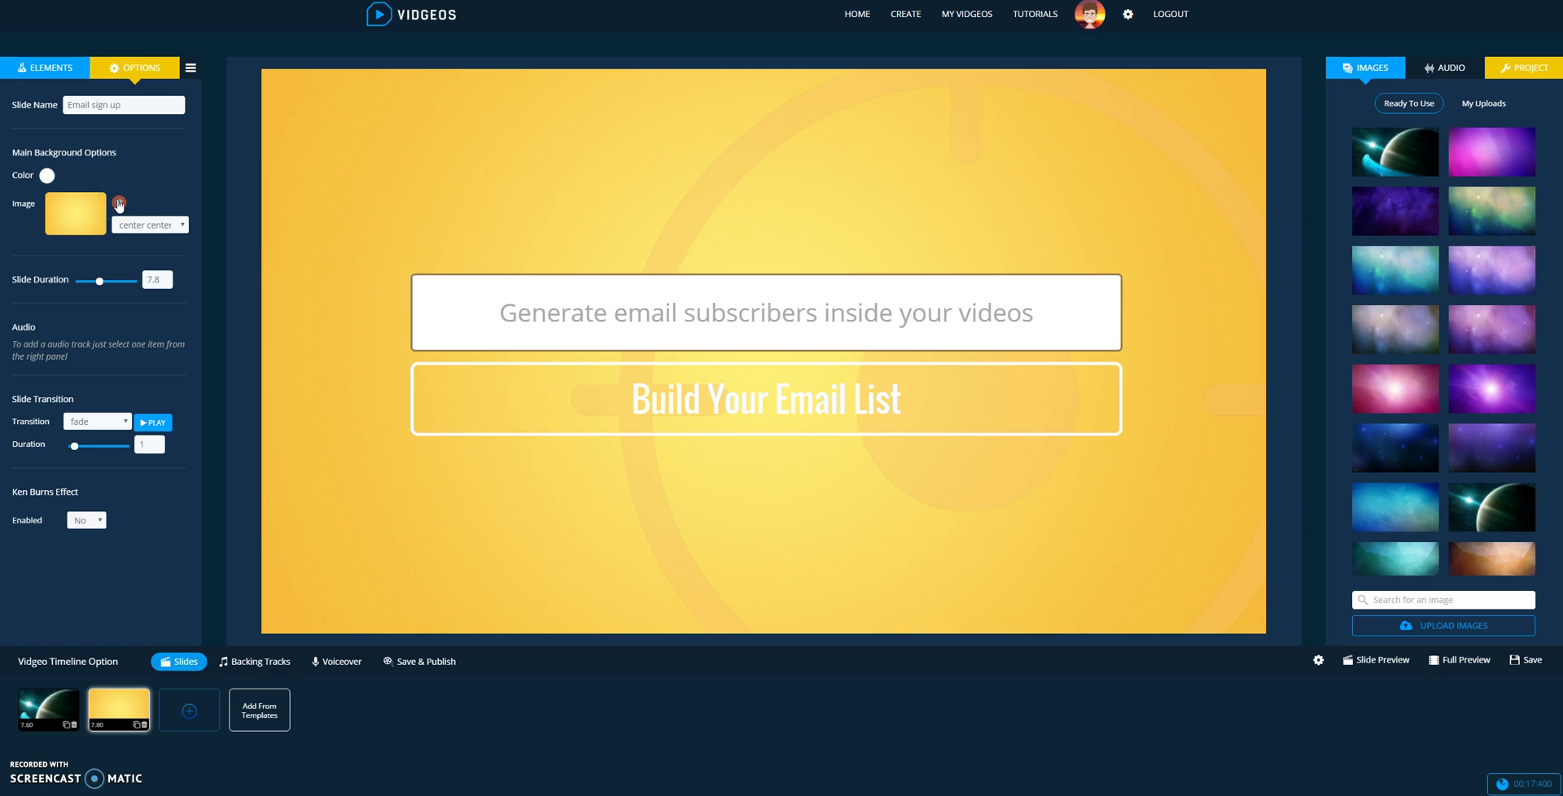
pyautogui.click(119, 204)
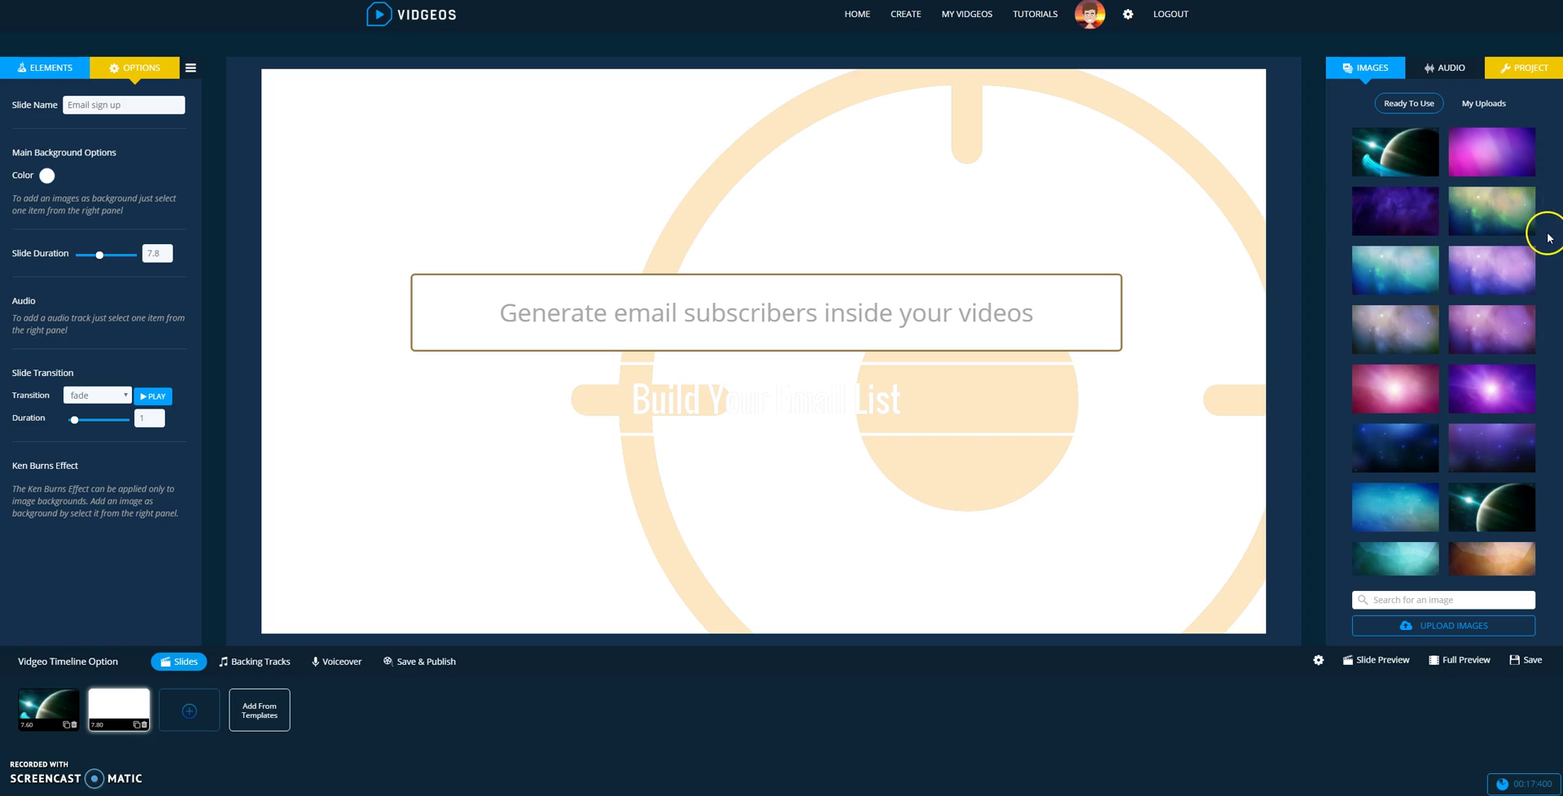
pyautogui.scroll(-3, 1545, 280)
pyautogui.click(1400, 350)
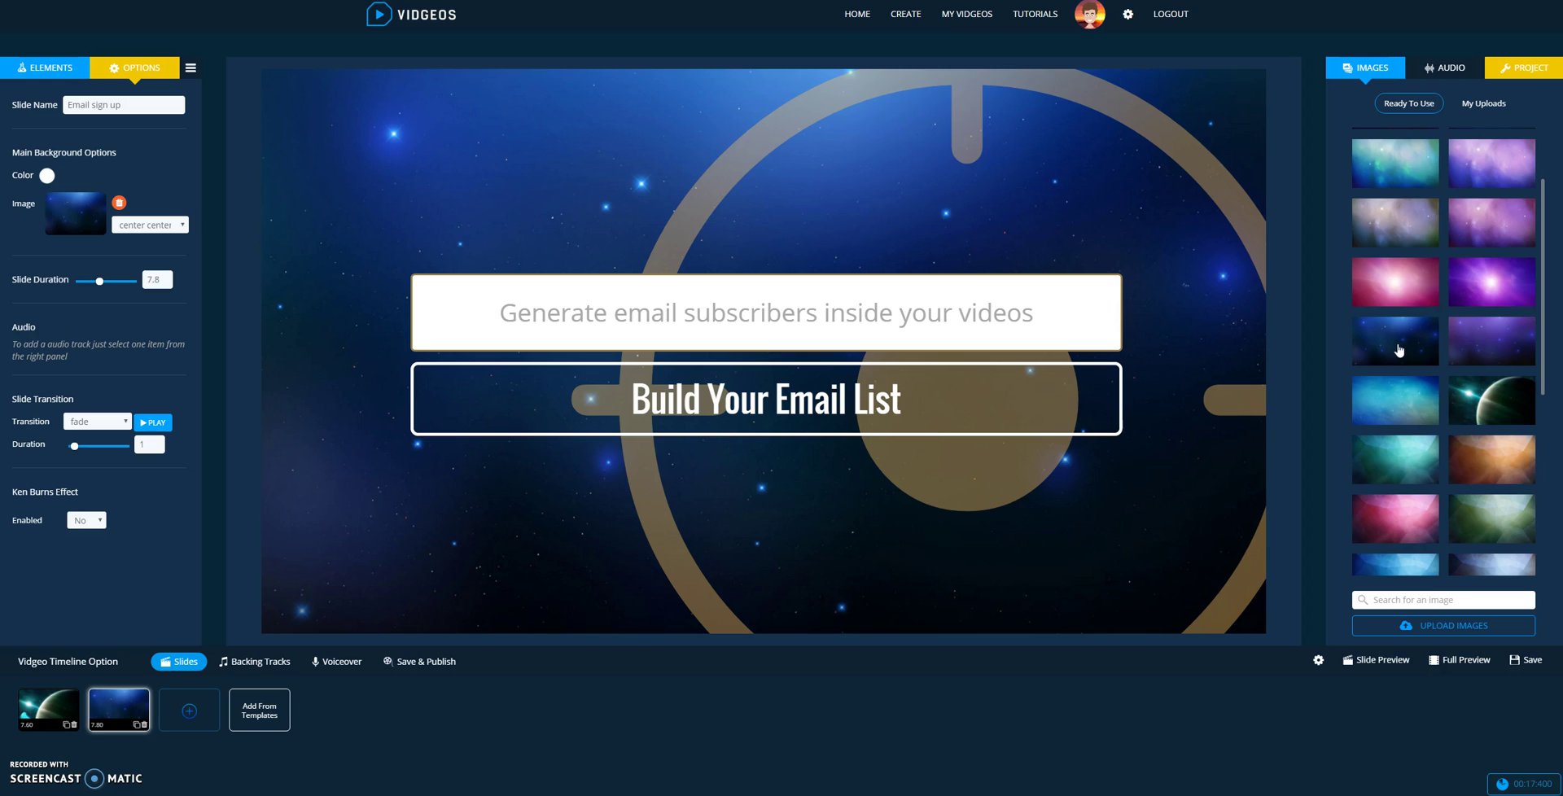
# Delete the faded ring icon behind the slide's text
pyautogui.click(791, 114)
pyautogui.moveTo(789, 122); pyautogui.dragTo(673, 230)
pyautogui.click(1264, 127)
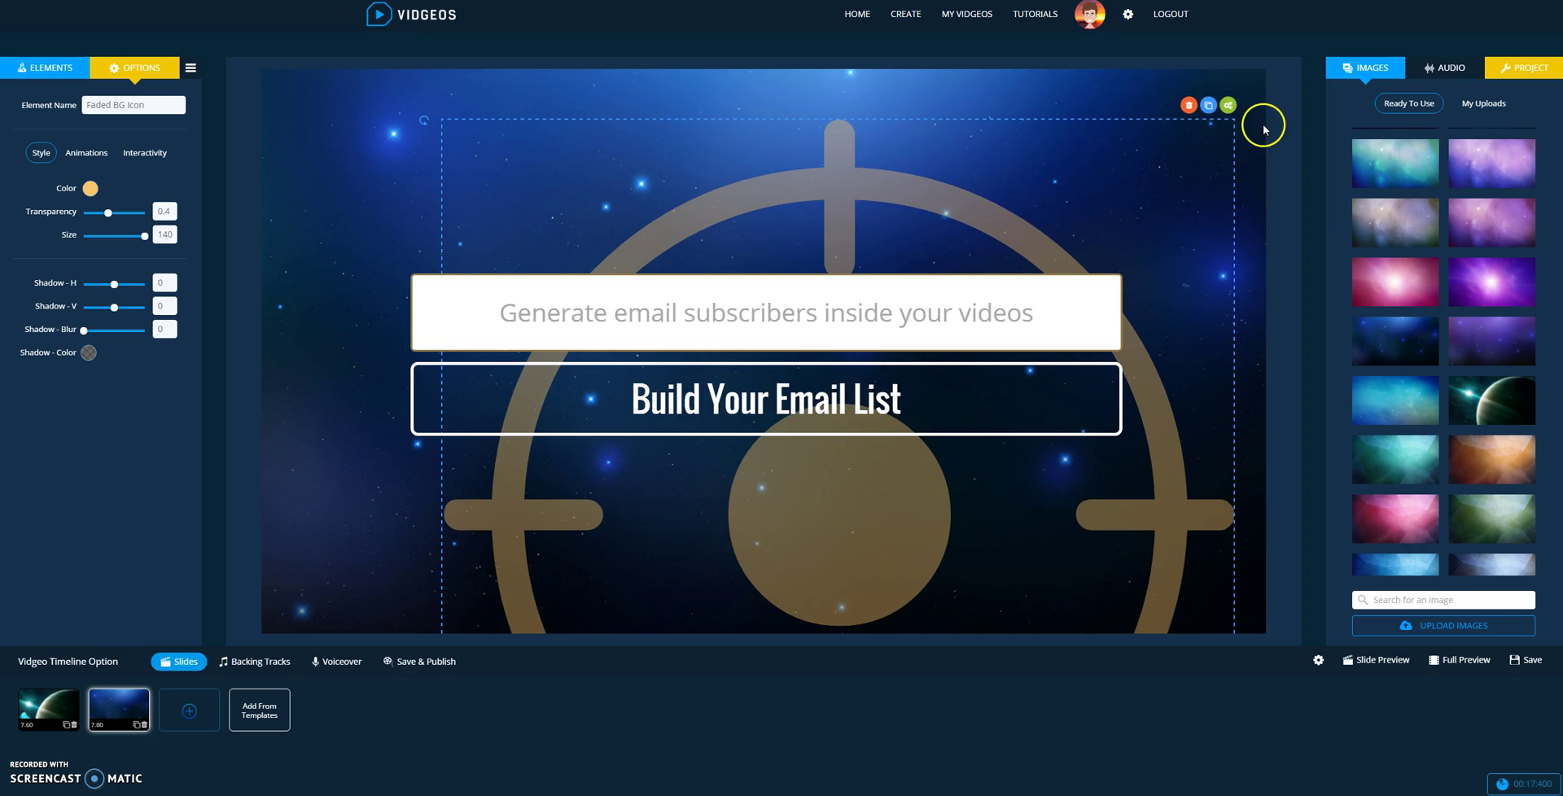
pyautogui.click(1188, 106)
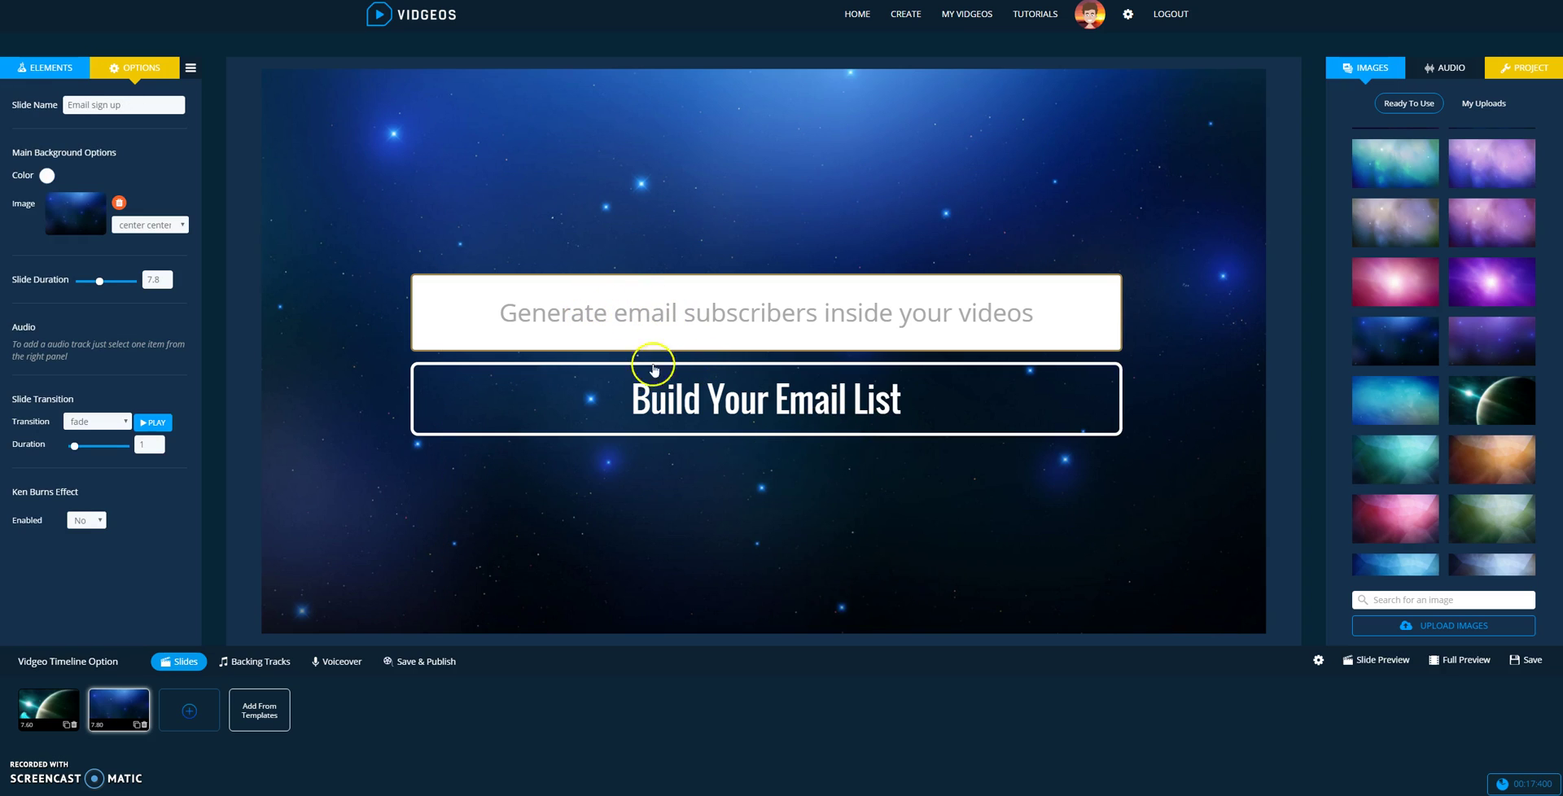
# Add an animated text element reading 'Sign up to receive a free video series'
pyautogui.click(42, 72)
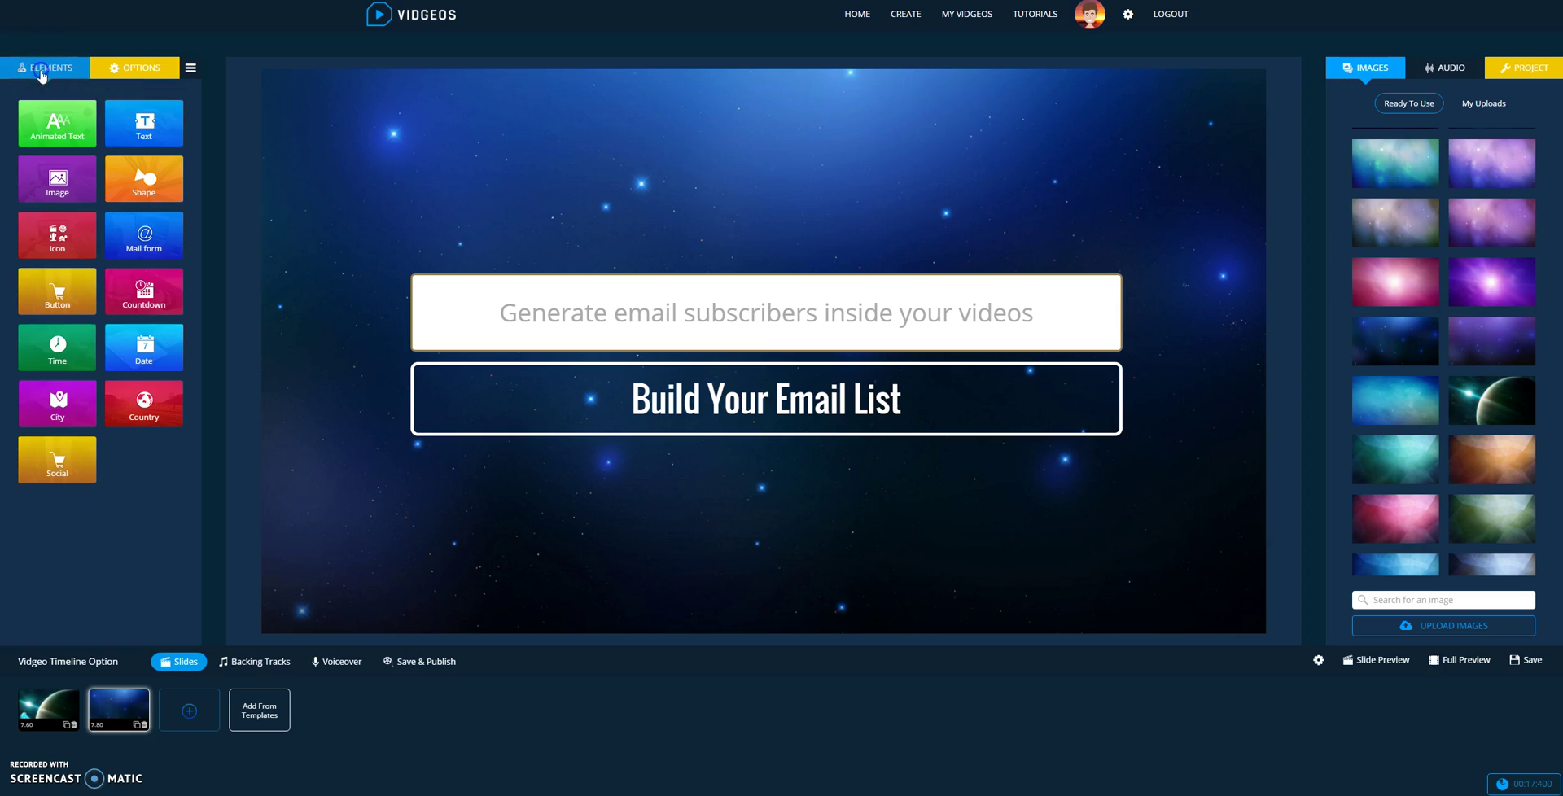
pyautogui.click(50, 130)
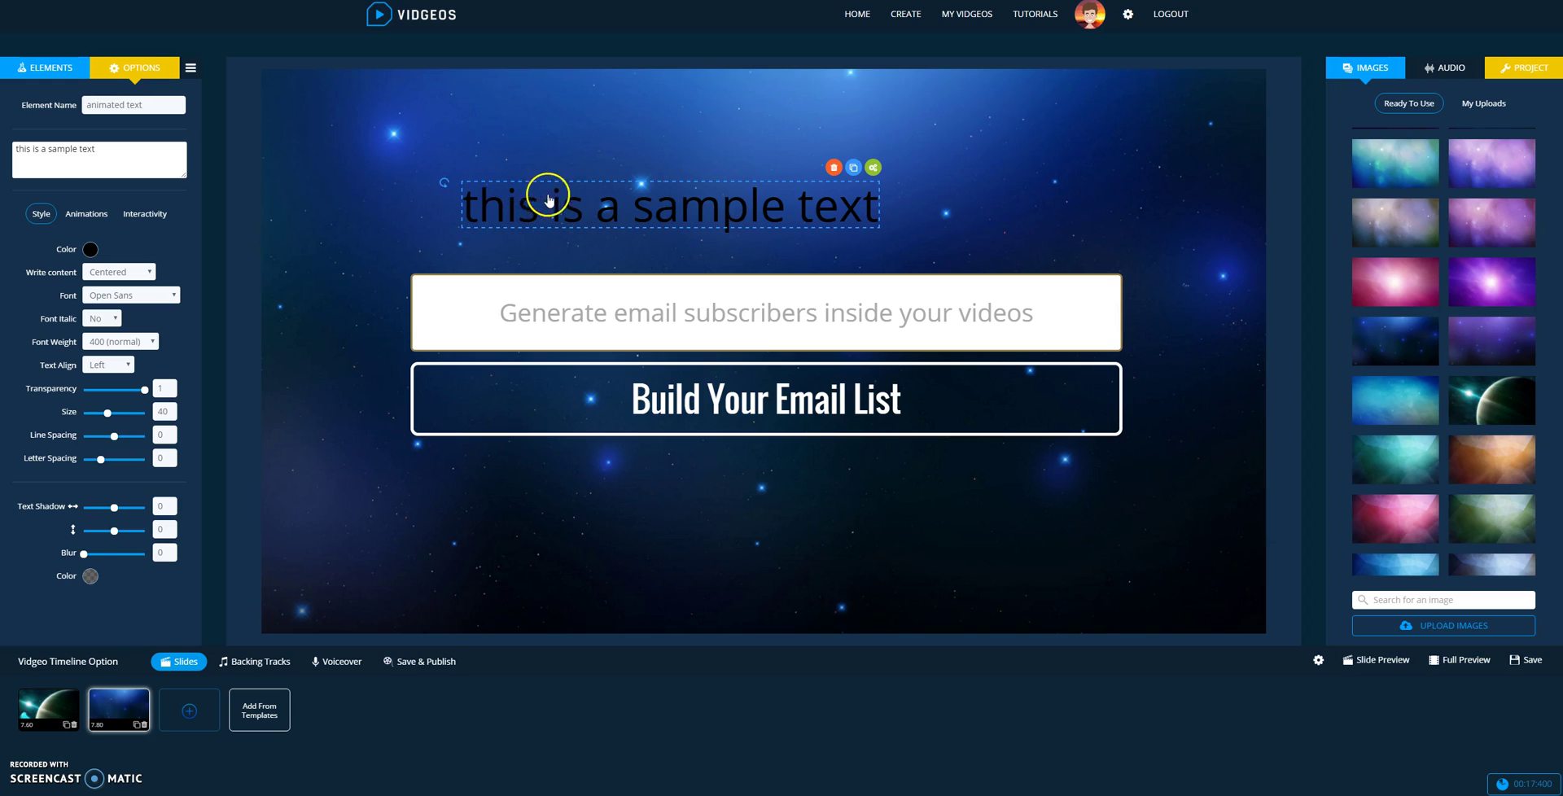
pyautogui.moveTo(119, 149); pyautogui.dragTo(13, 140)
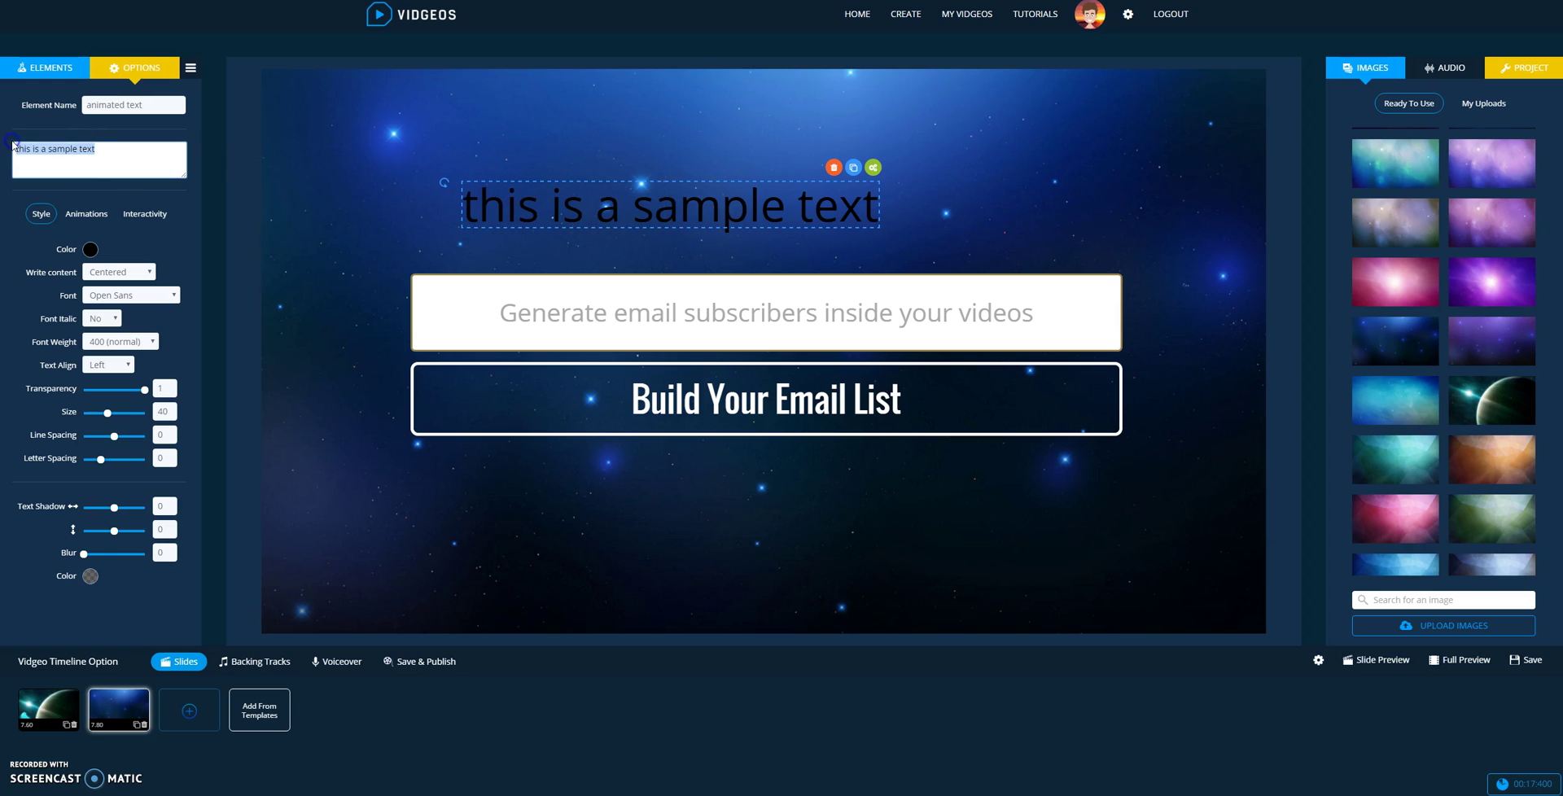
pyautogui.write('Sign up to')
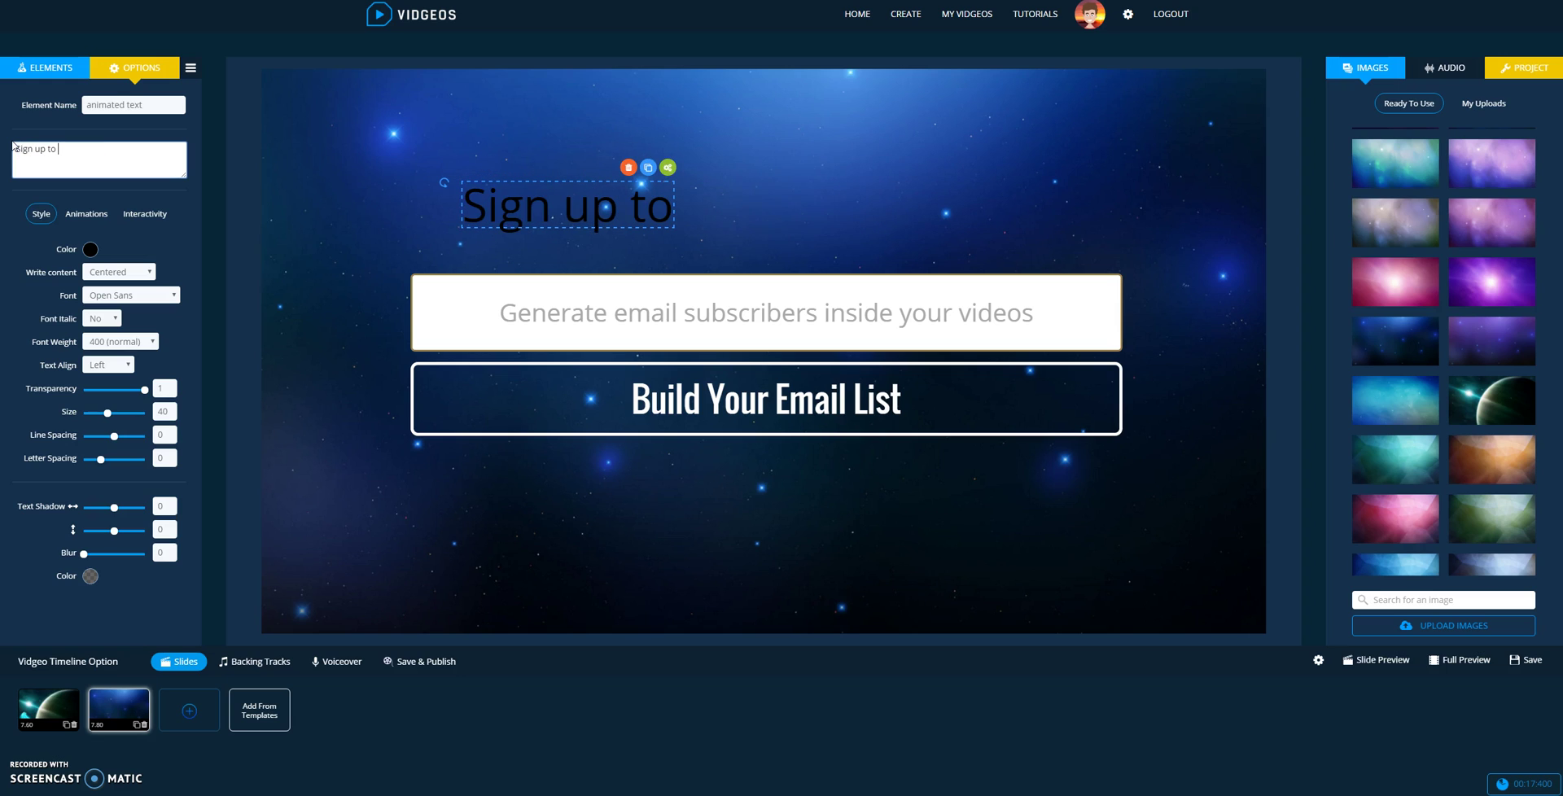
pyautogui.write(' recieve')
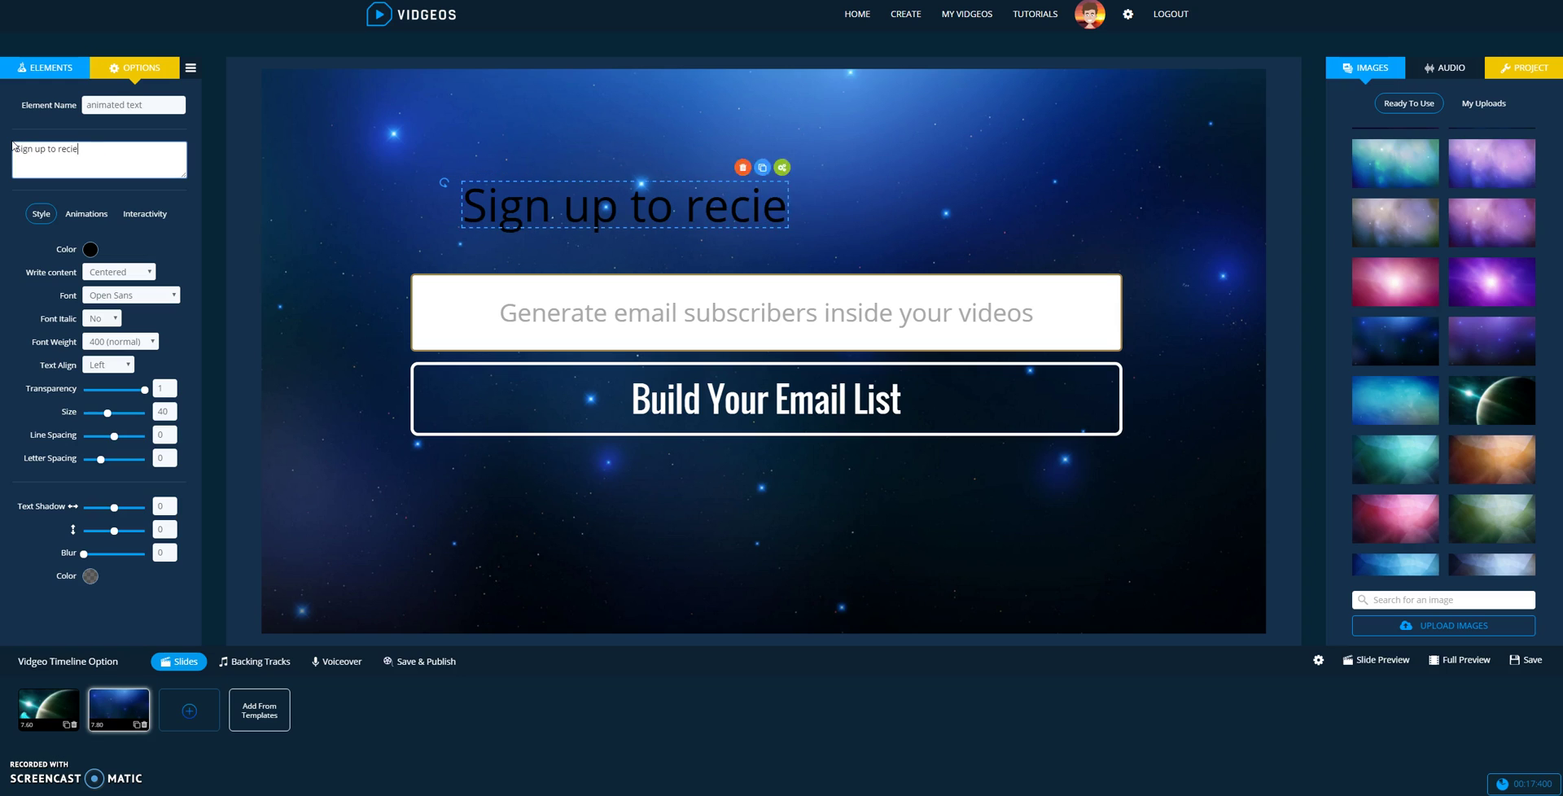
pyautogui.press('BackSpace')
pyautogui.press('BackSpace')
pyautogui.press('BackSpace')
pyautogui.press('BackSpace')
pyautogui.write('eiuv')
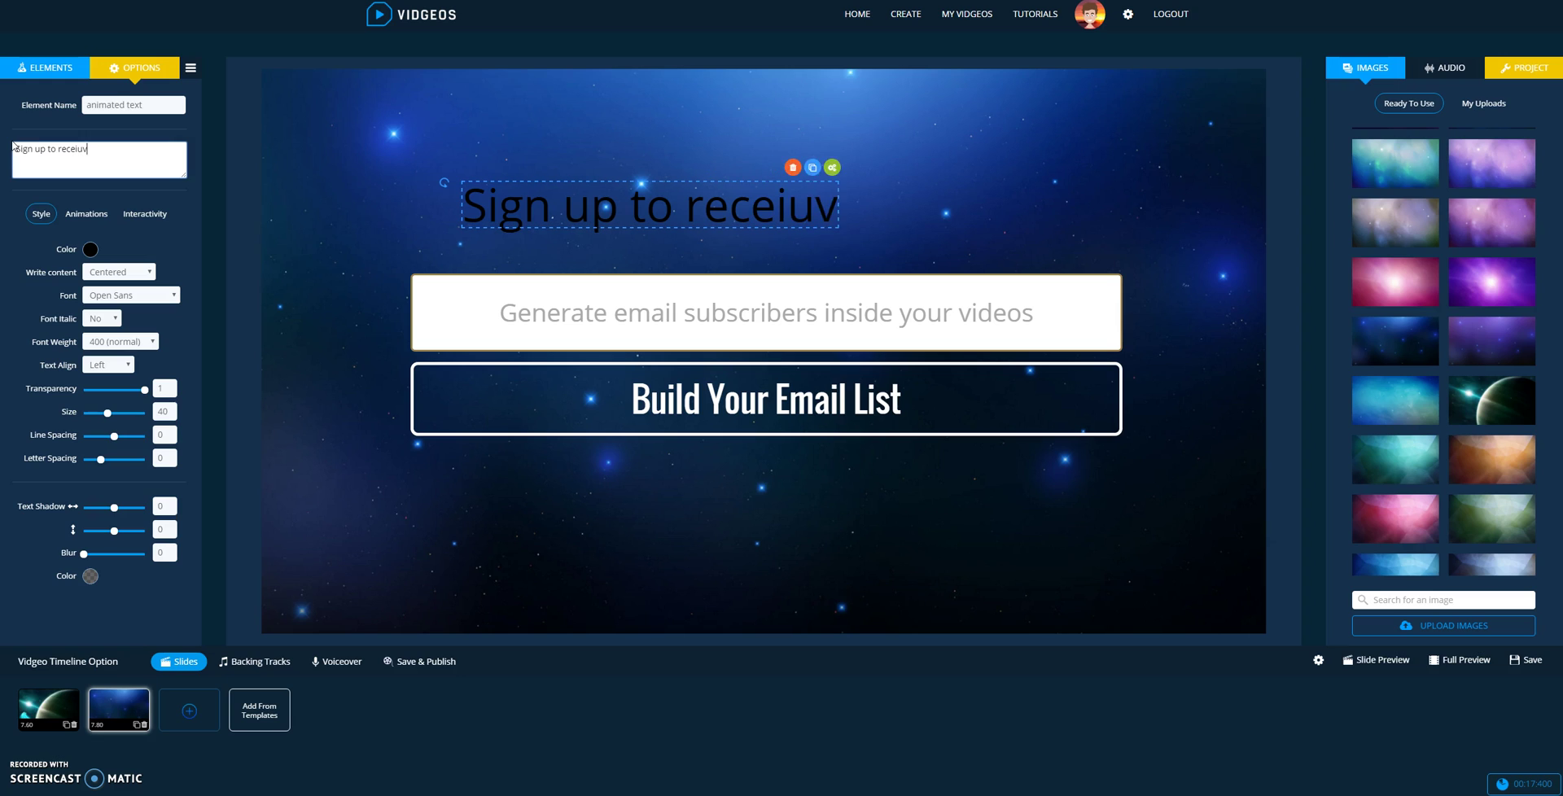
pyautogui.press('BackSpace')
pyautogui.press('BackSpace')
pyautogui.write('ve a ')
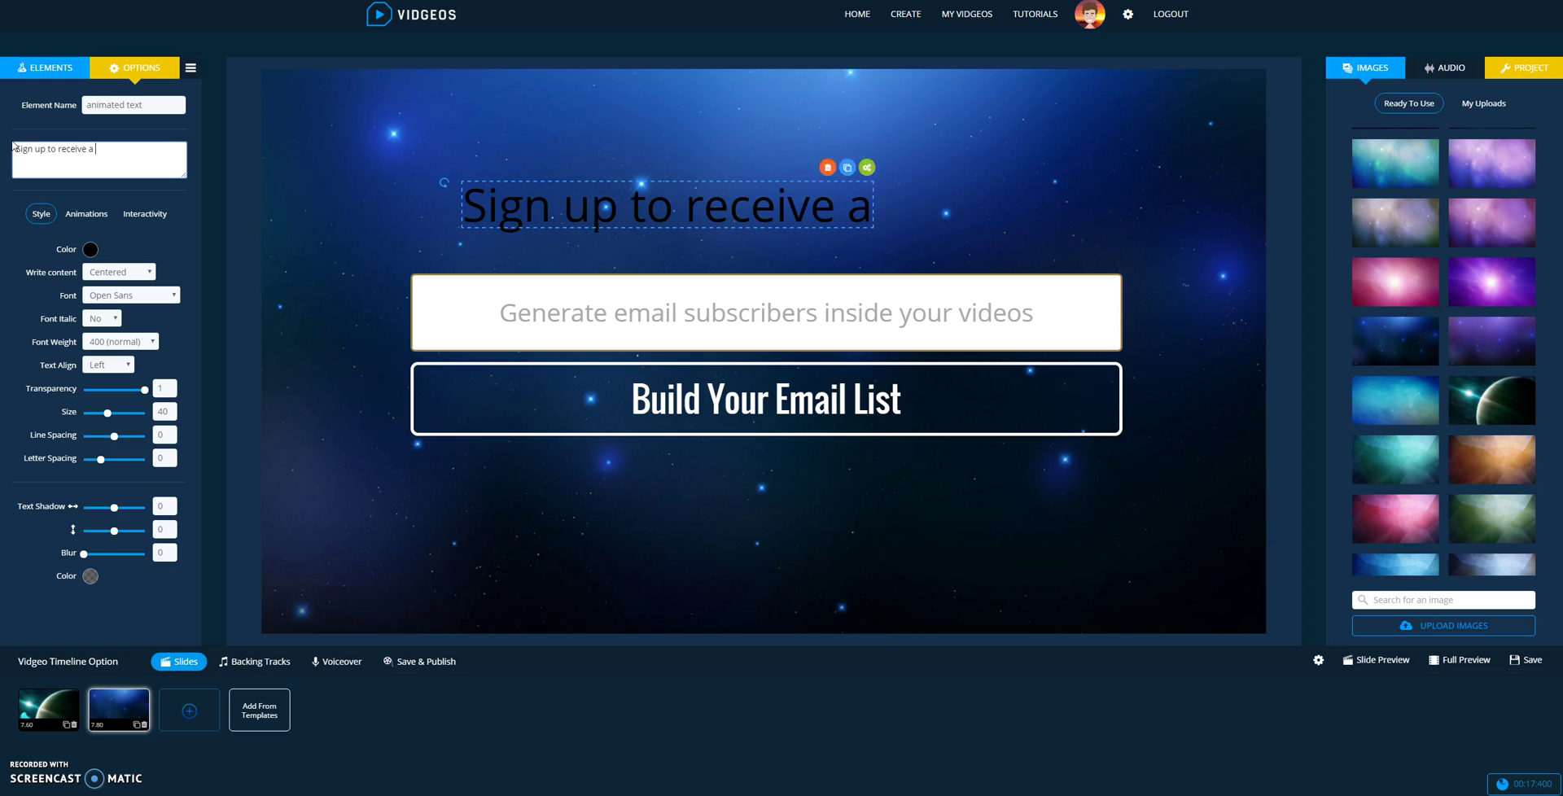
pyautogui.write('free video ')
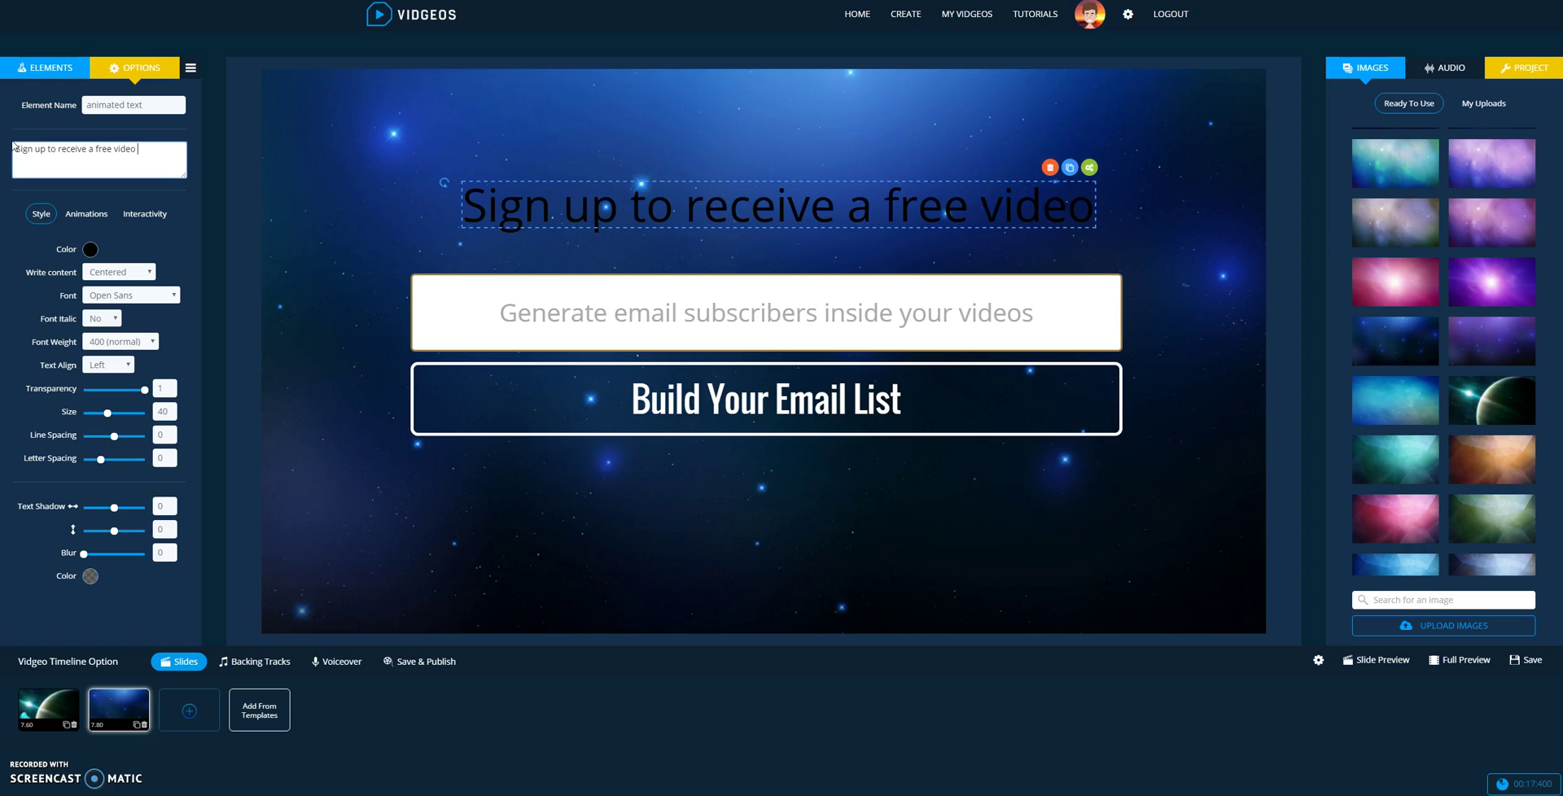
pyautogui.write('series')
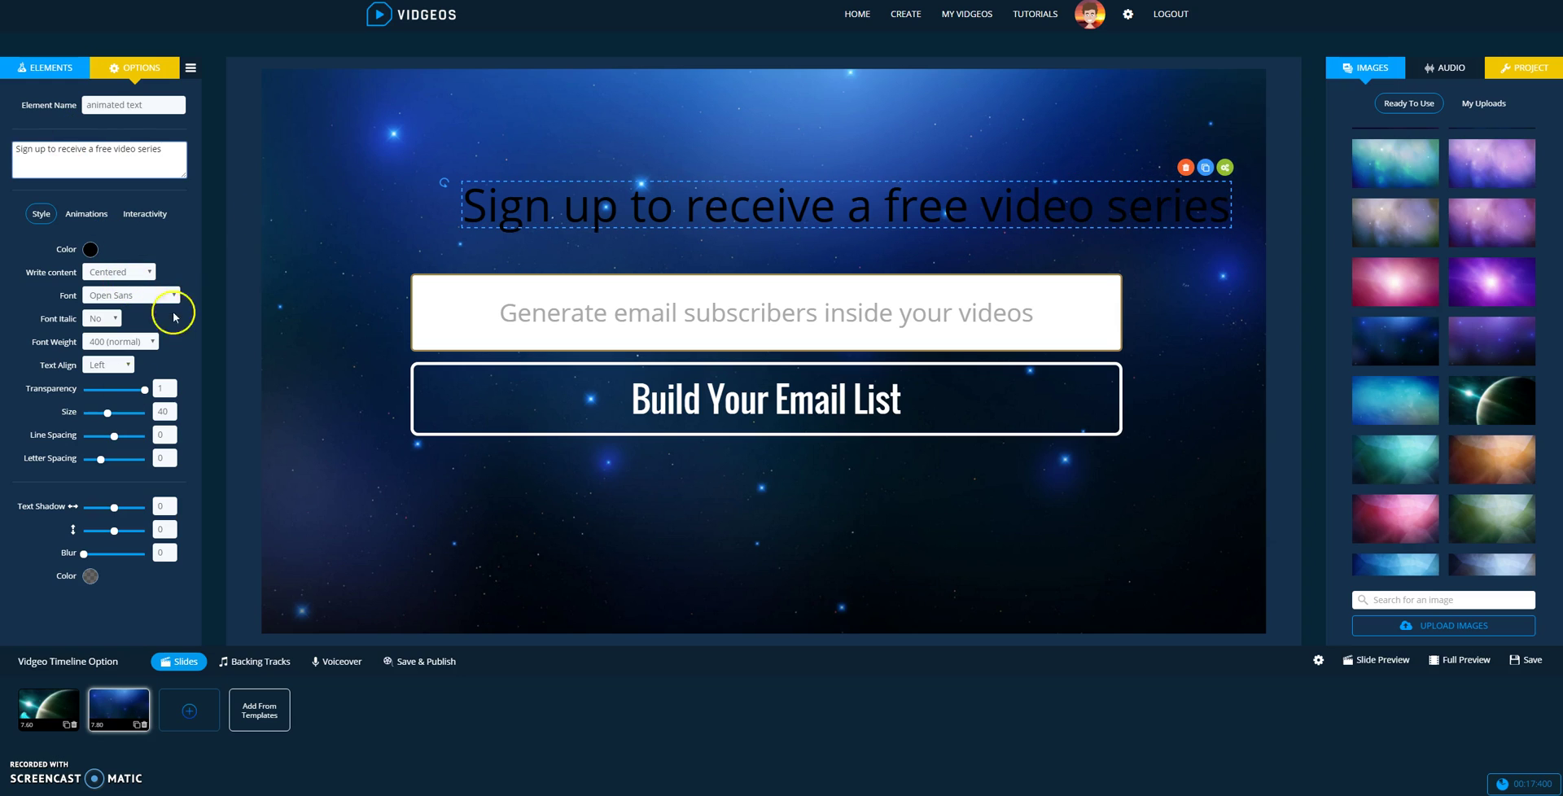
# Make the headline white at size 34 and shift it slightly up and left
pyautogui.moveTo(122, 418); pyautogui.dragTo(108, 419)
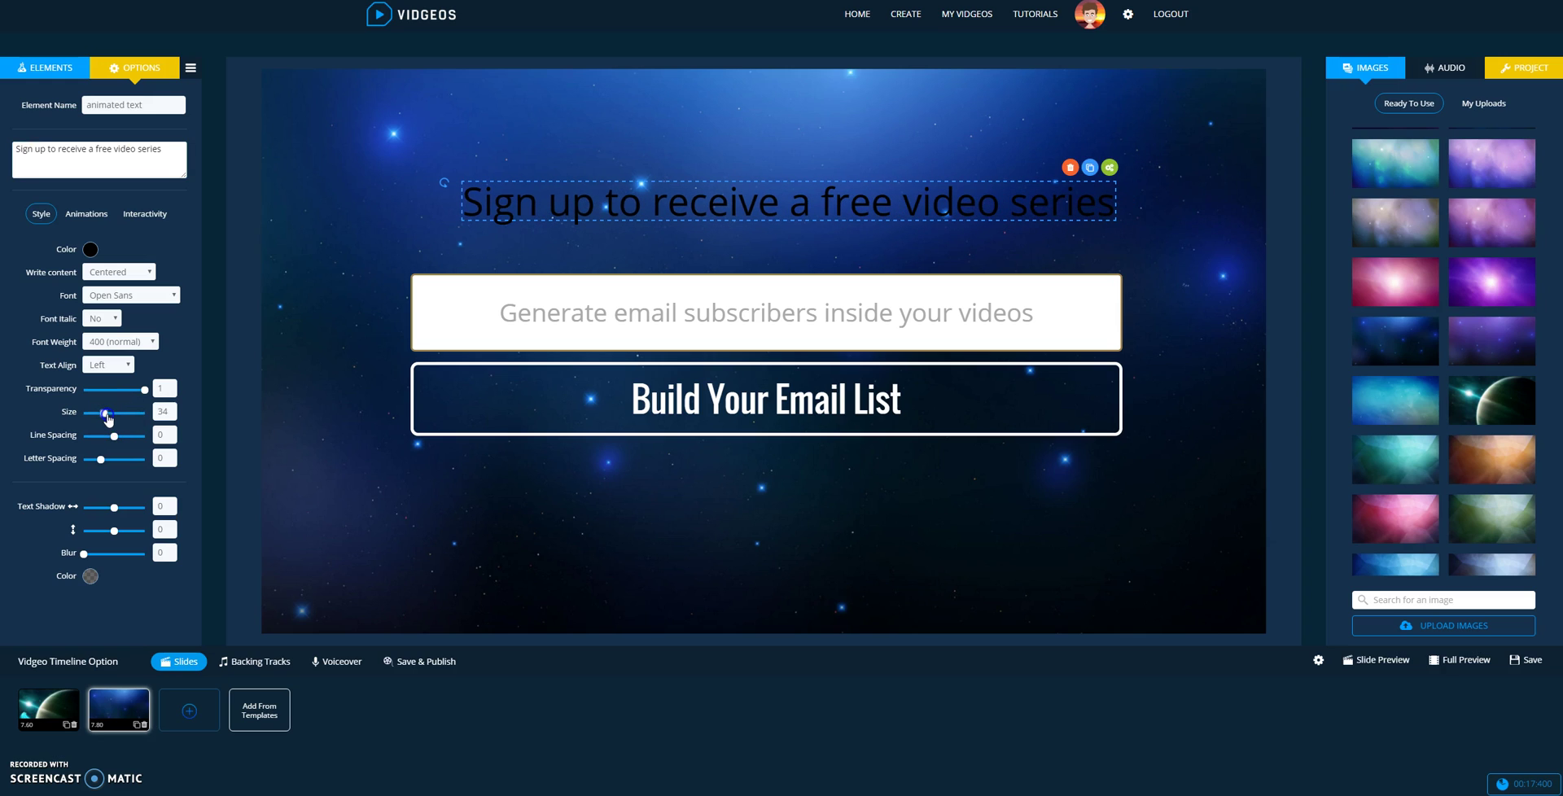
pyautogui.click(90, 249)
pyautogui.click(132, 298)
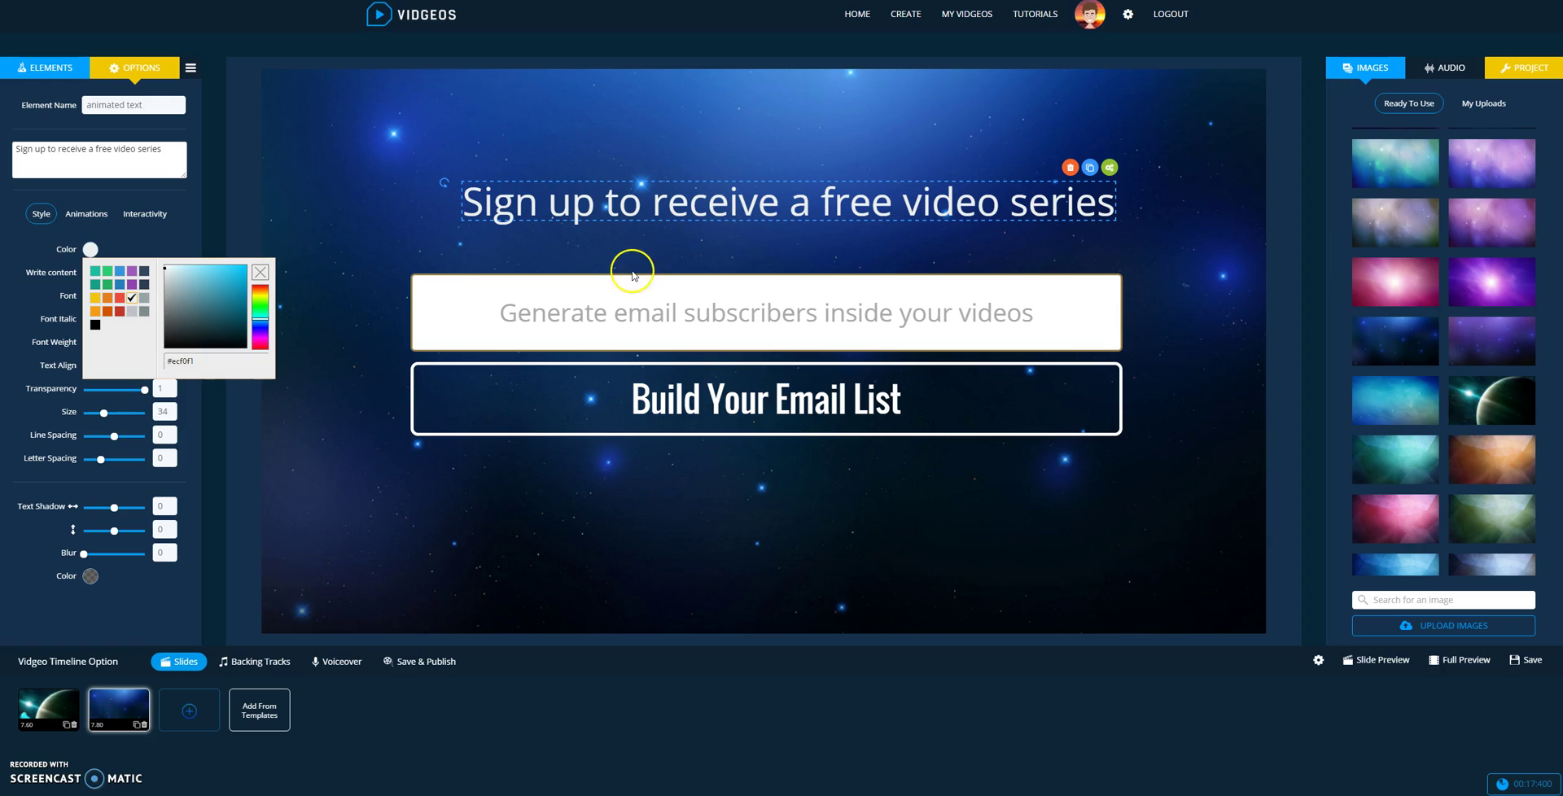
pyautogui.moveTo(853, 206); pyautogui.dragTo(841, 193)
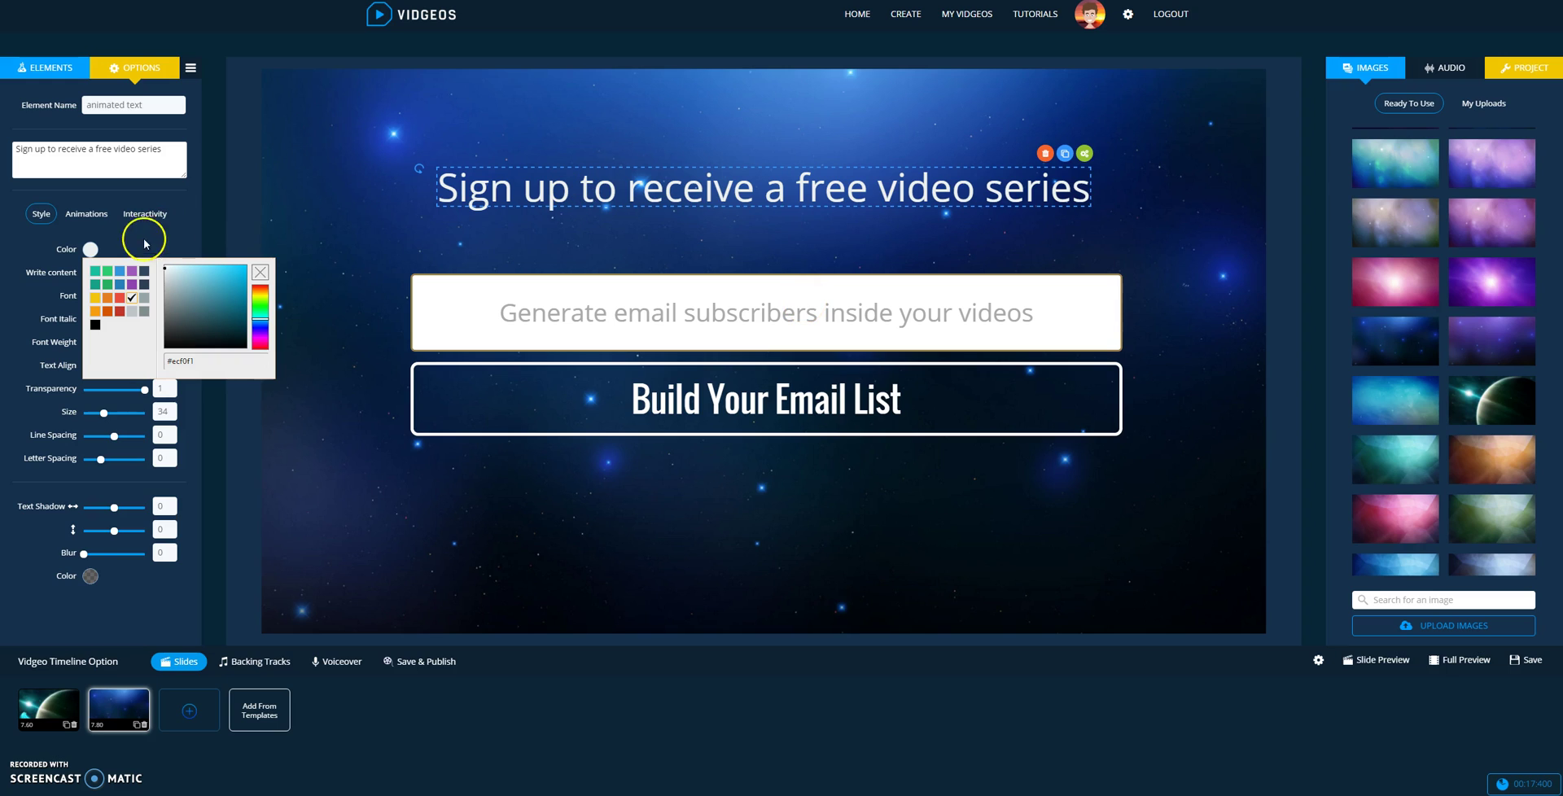
# Keep the headline's fade entrance, preview the animation, and start Save & Publish
pyautogui.click(82, 214)
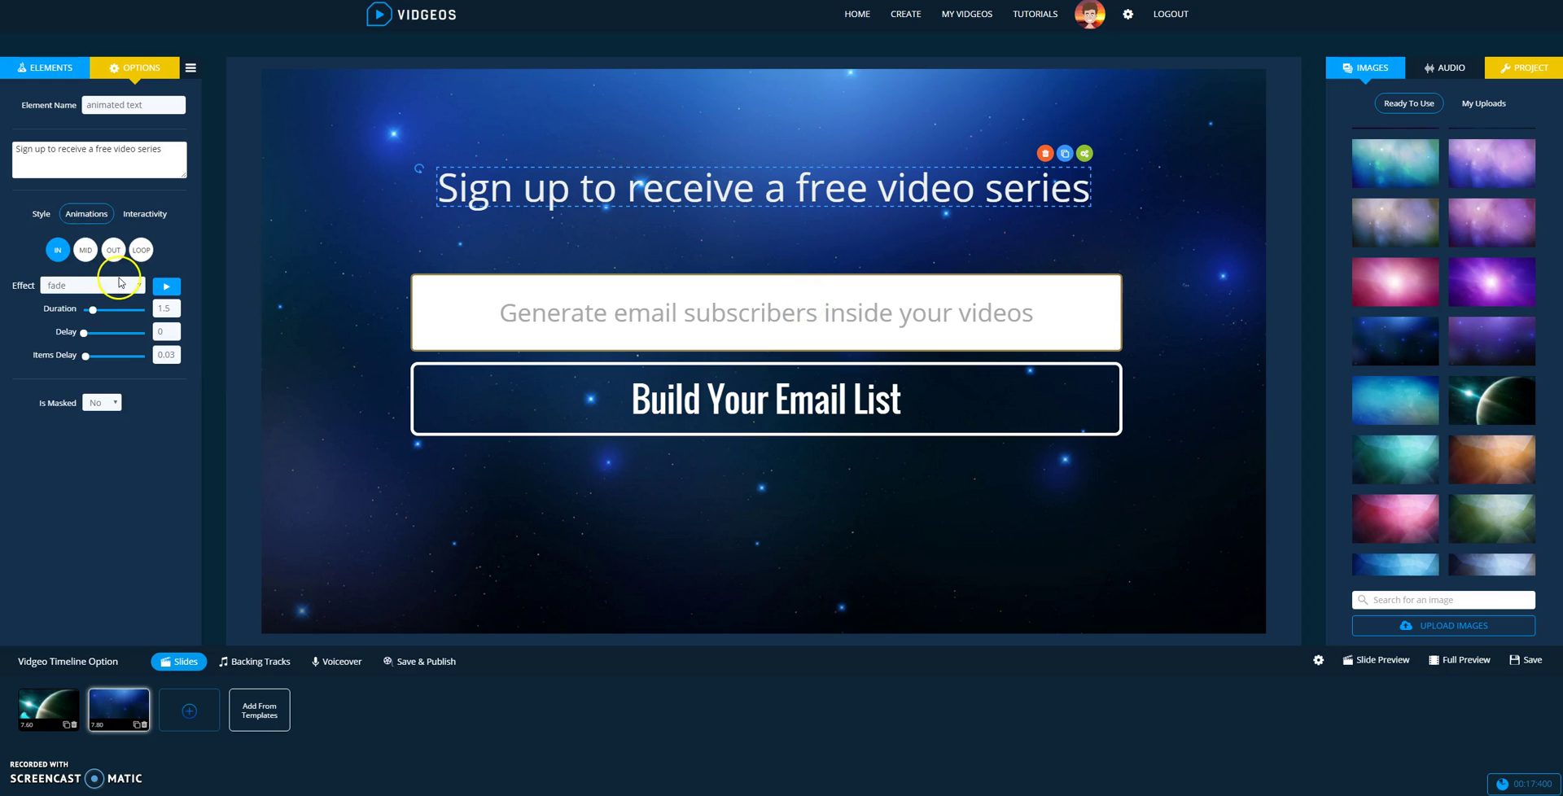
pyautogui.click(128, 285)
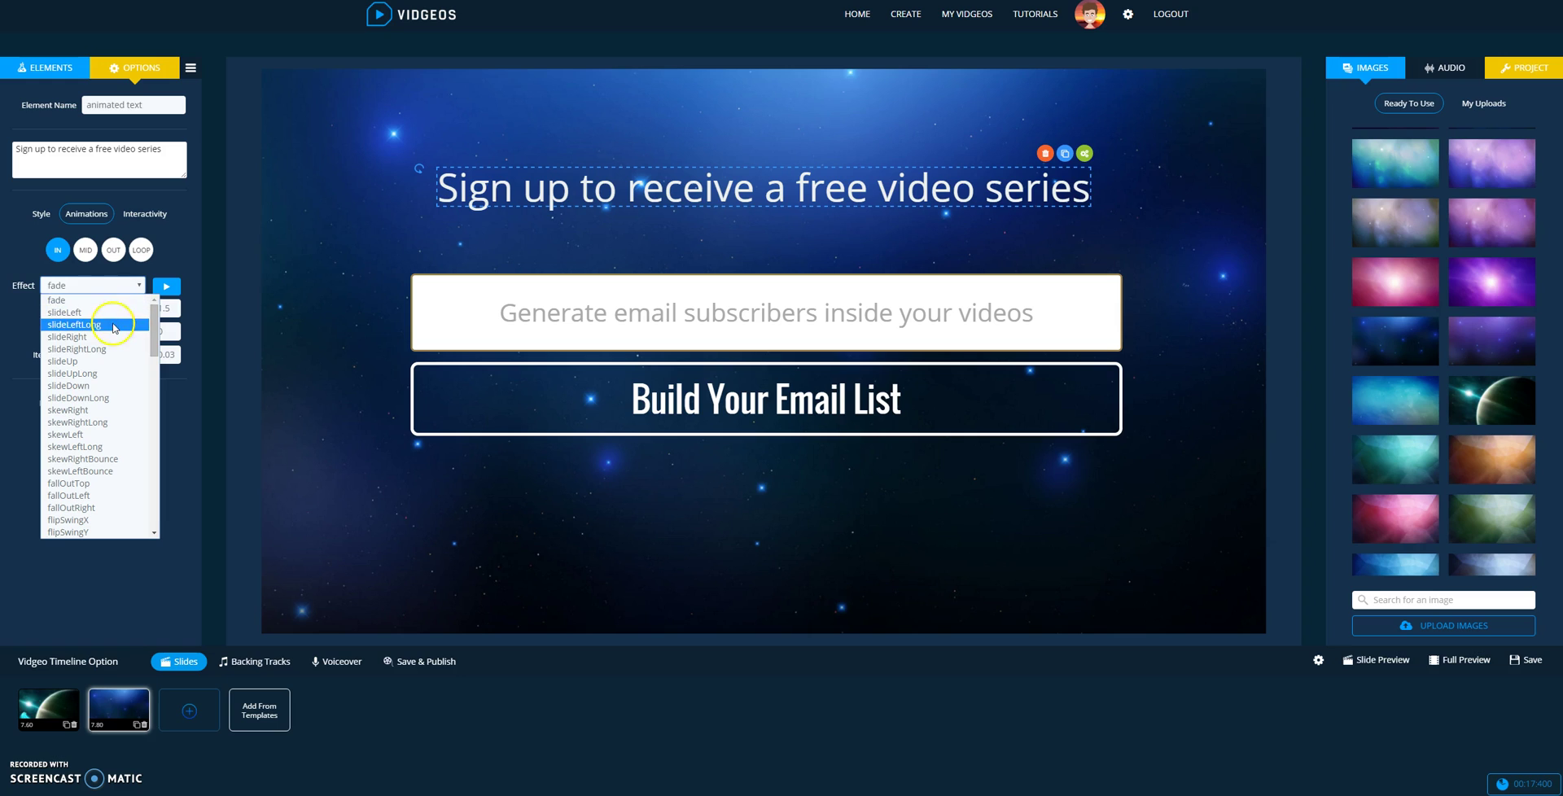
pyautogui.click(99, 299)
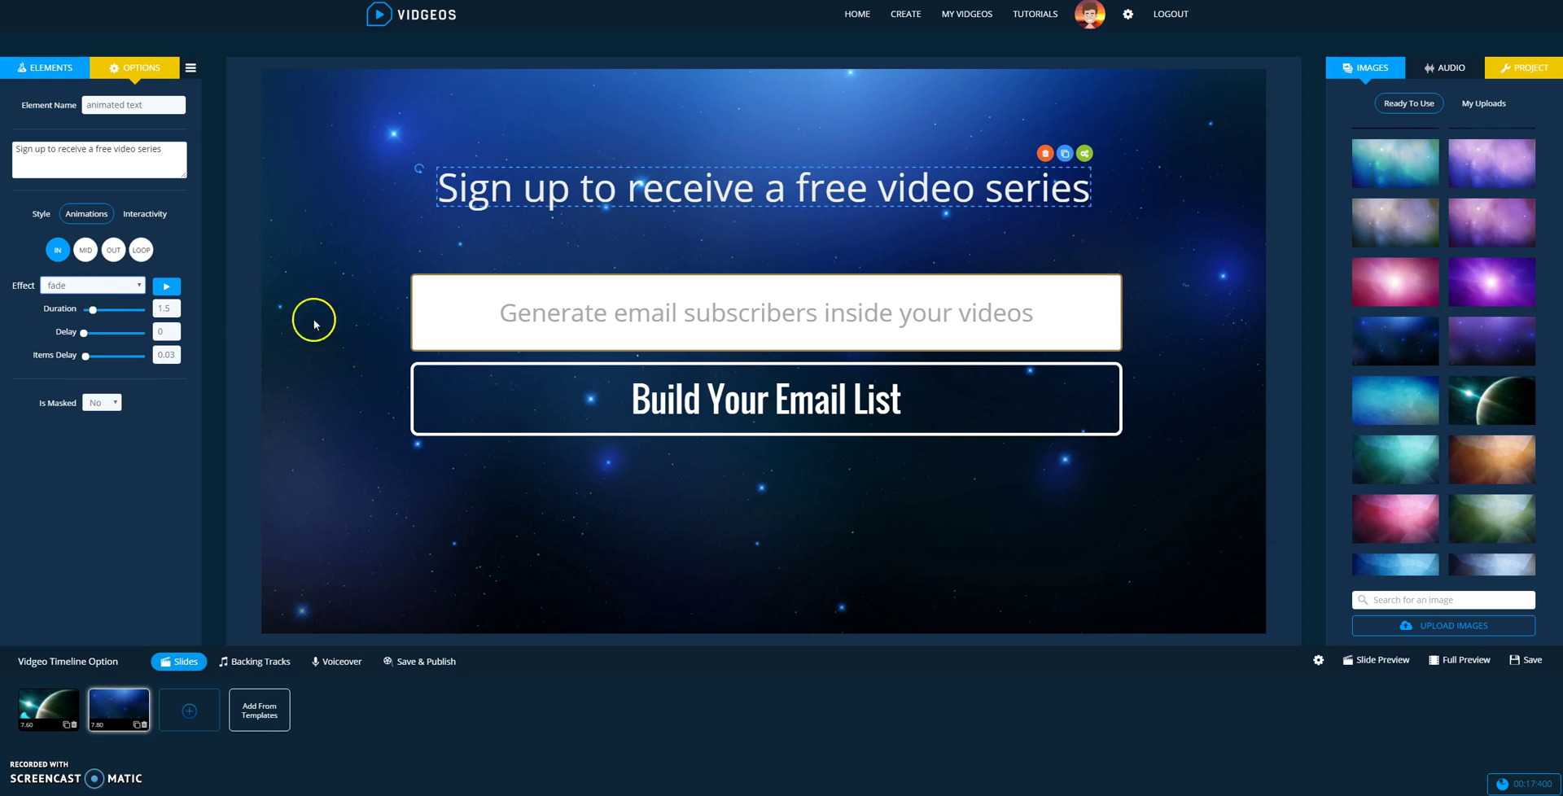
pyautogui.click(167, 287)
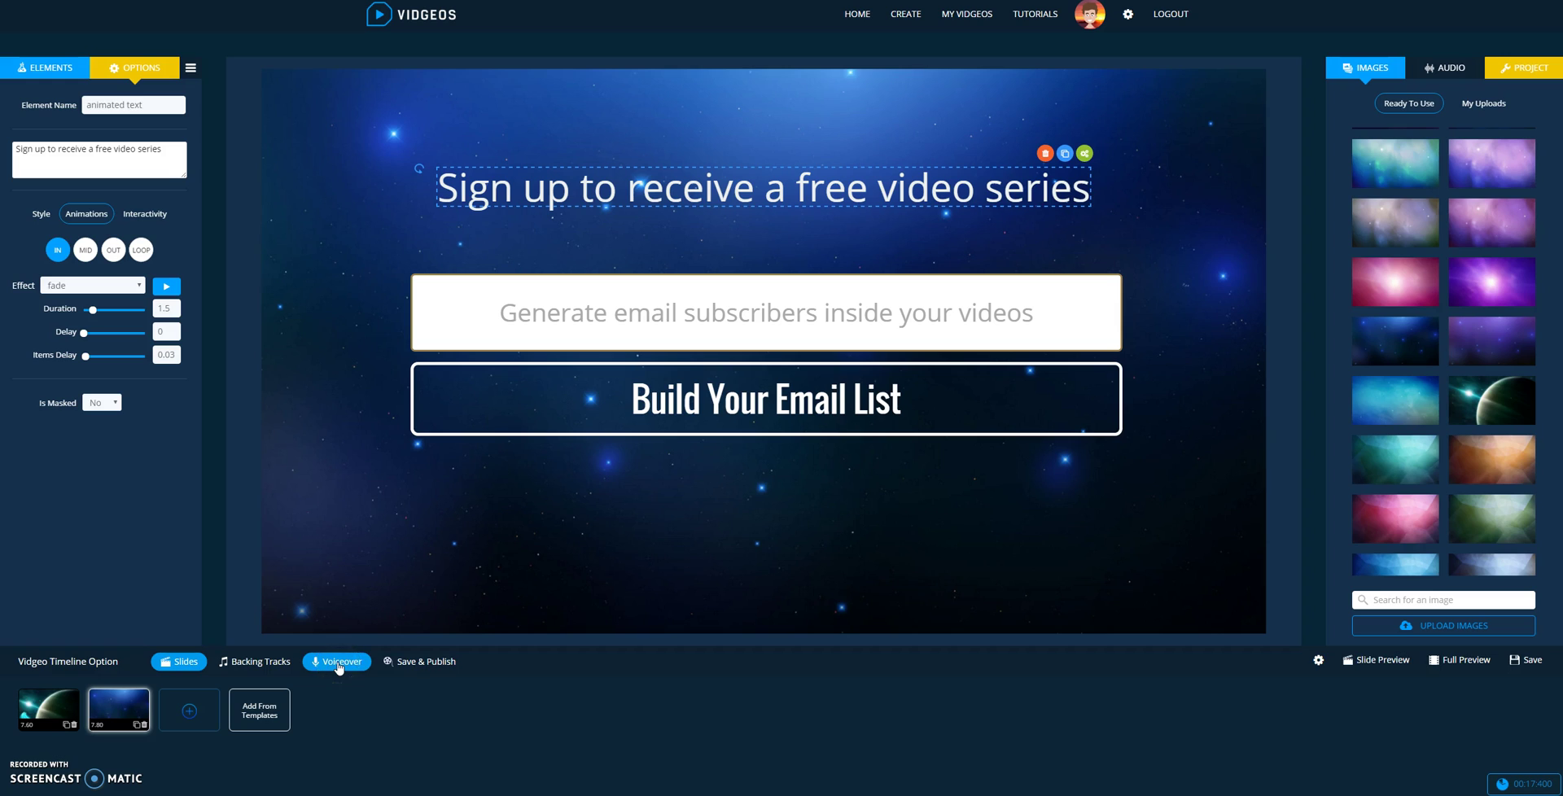
pyautogui.click(411, 663)
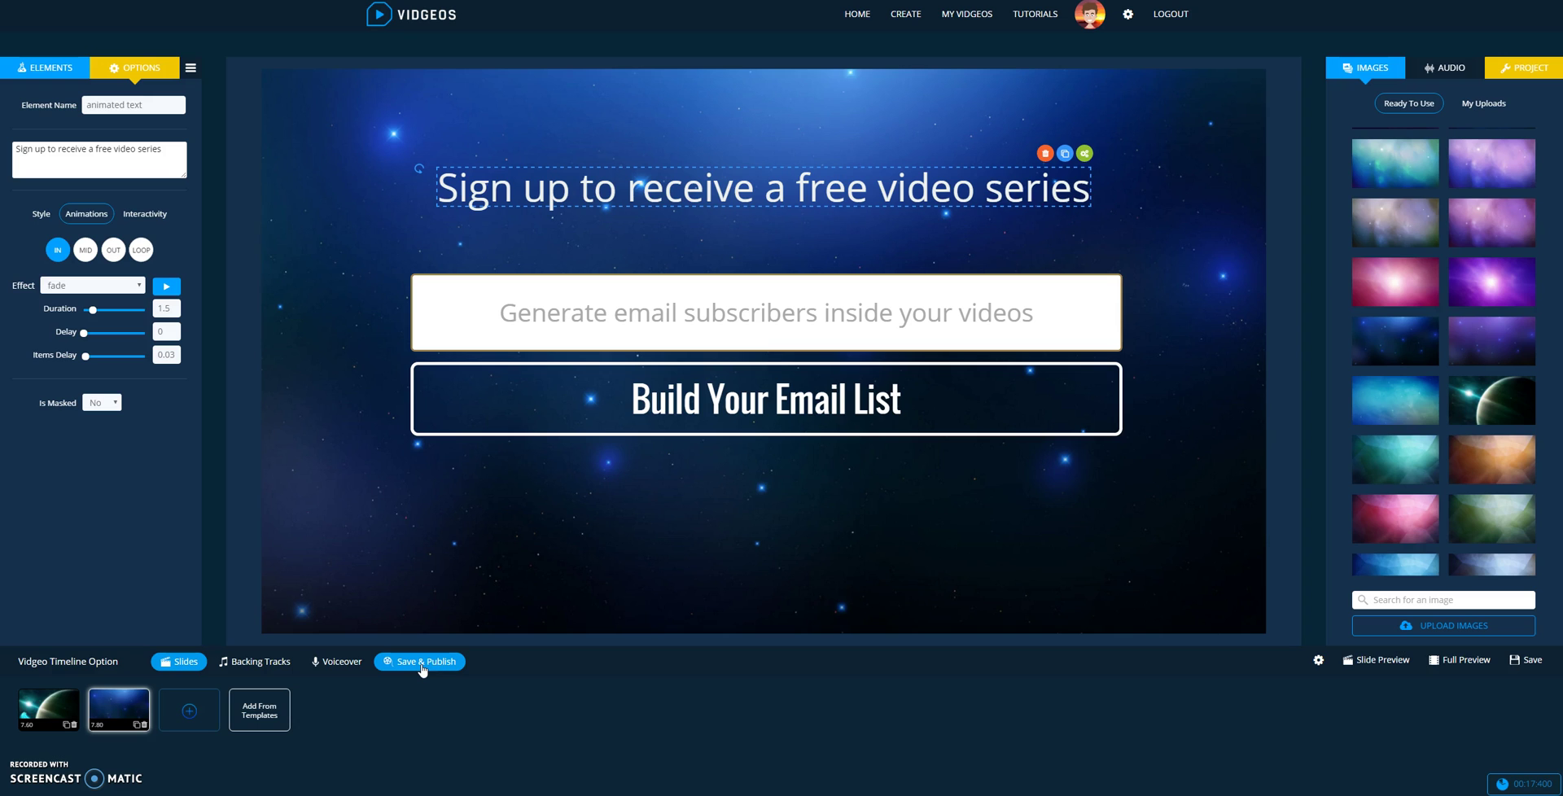
# Publish the video to Amazon S3 and copy its centered, responsive embed code
pyautogui.click(423, 669)
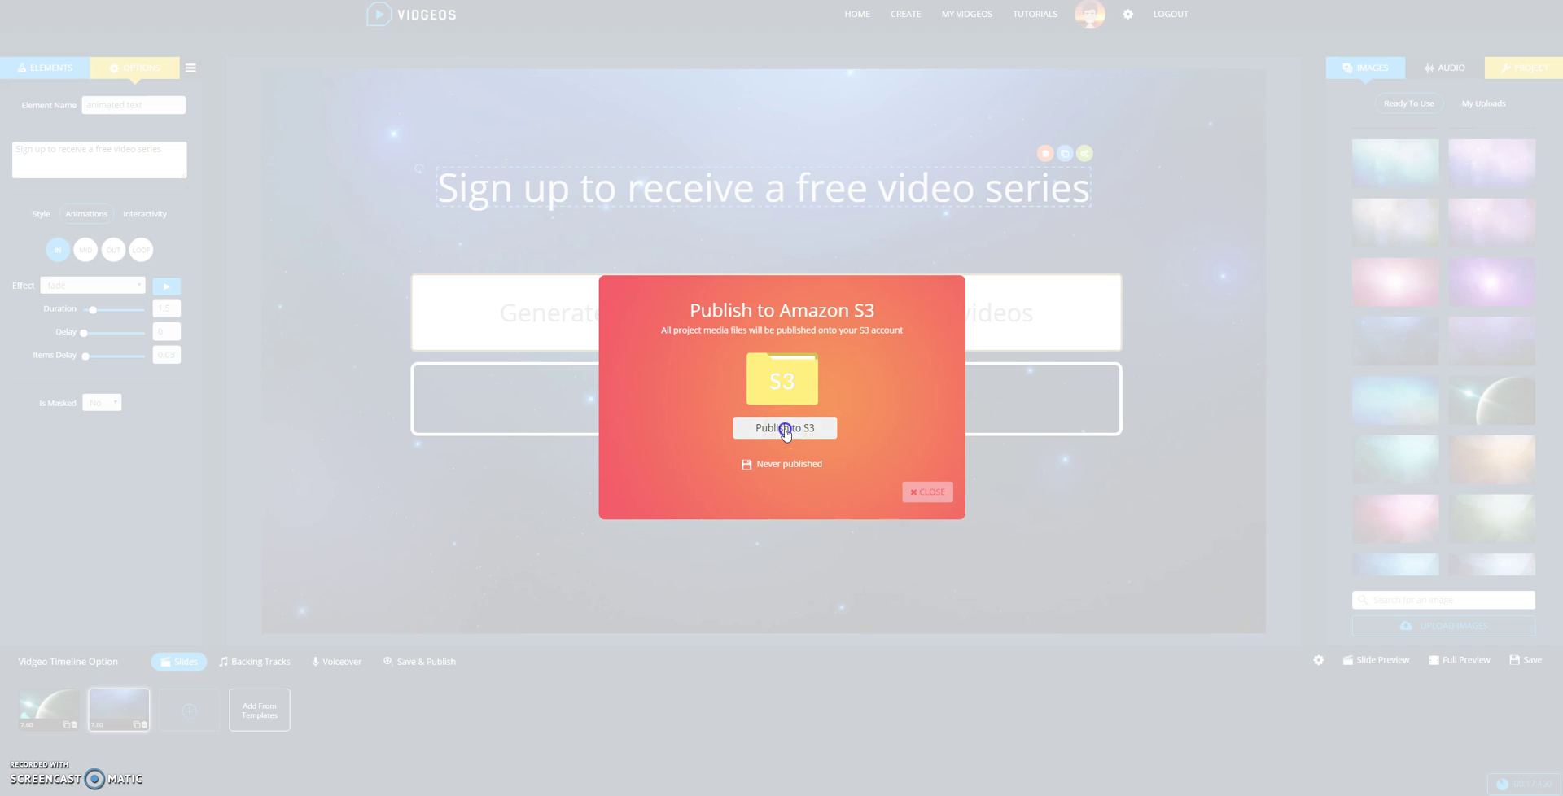
pyautogui.click(785, 429)
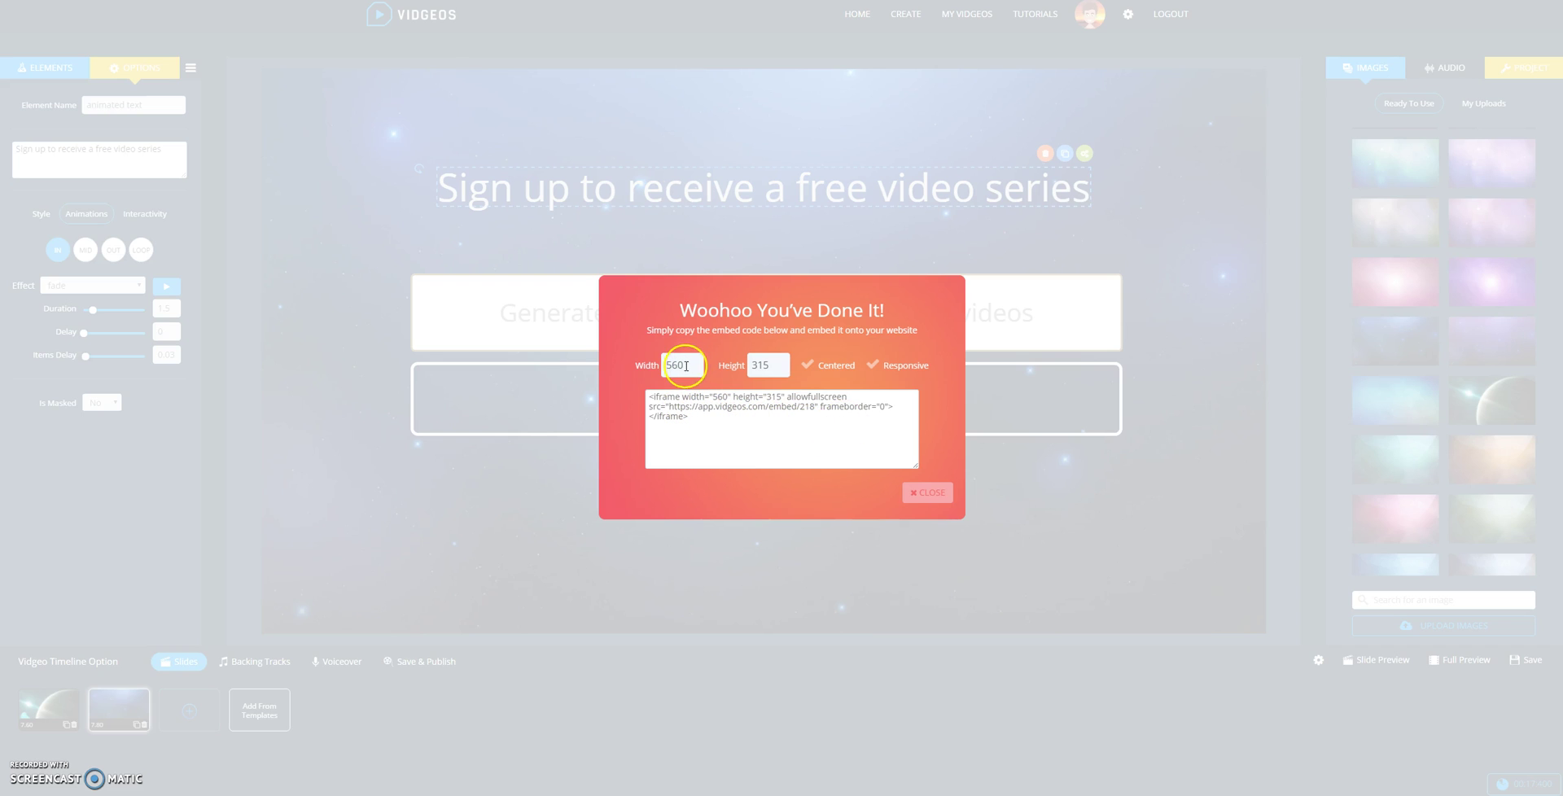
pyautogui.click(807, 366)
pyautogui.click(873, 365)
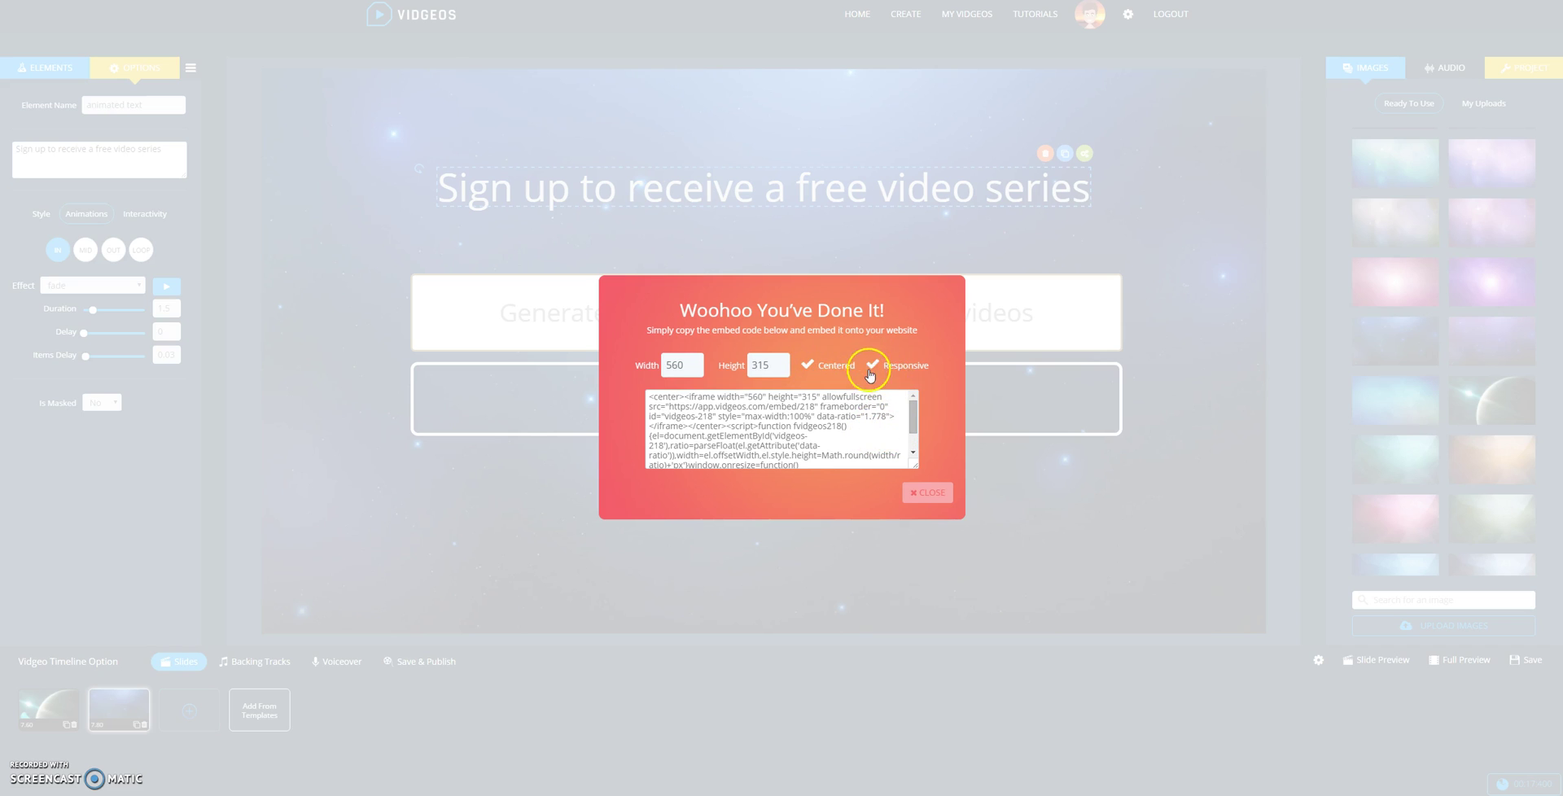
pyautogui.moveTo(913, 409); pyautogui.dragTo(912, 429)
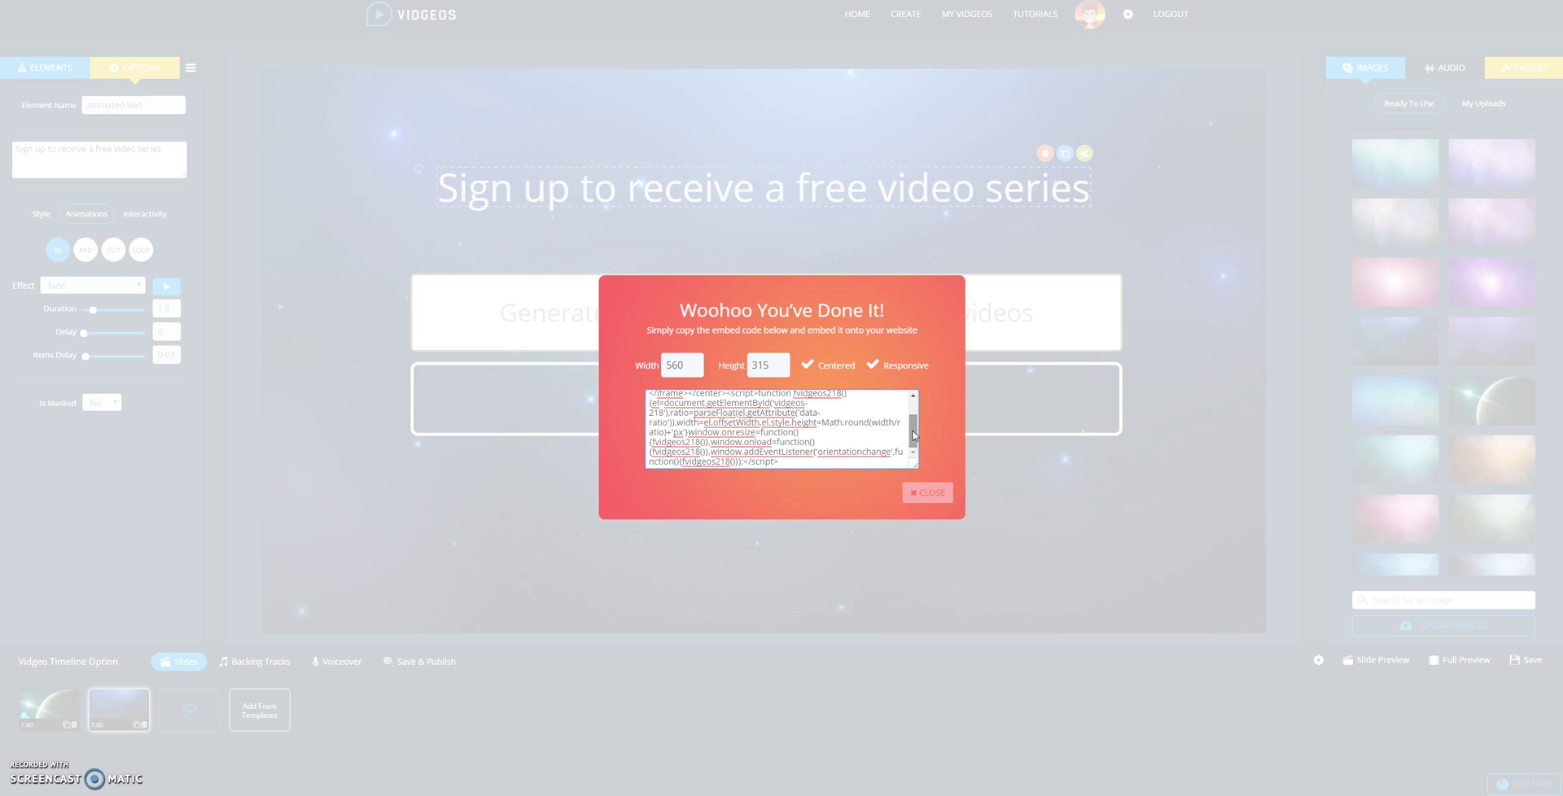
pyautogui.click(807, 458)
pyautogui.moveTo(798, 464); pyautogui.dragTo(643, 337)
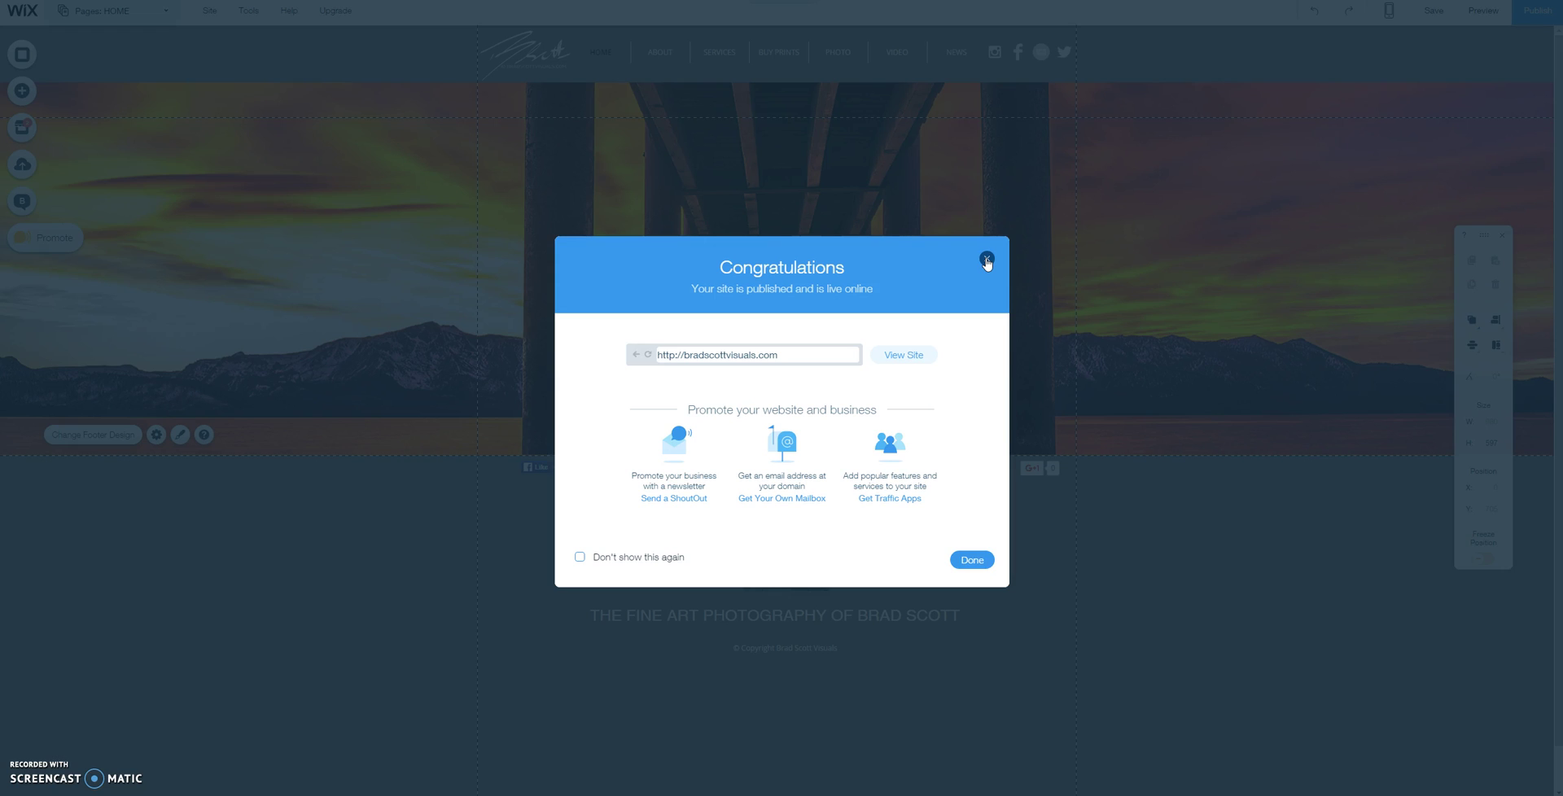
# Dismiss the publish congratulations message and switch to the VIDEO page from the Pages list
pyautogui.click(986, 260)
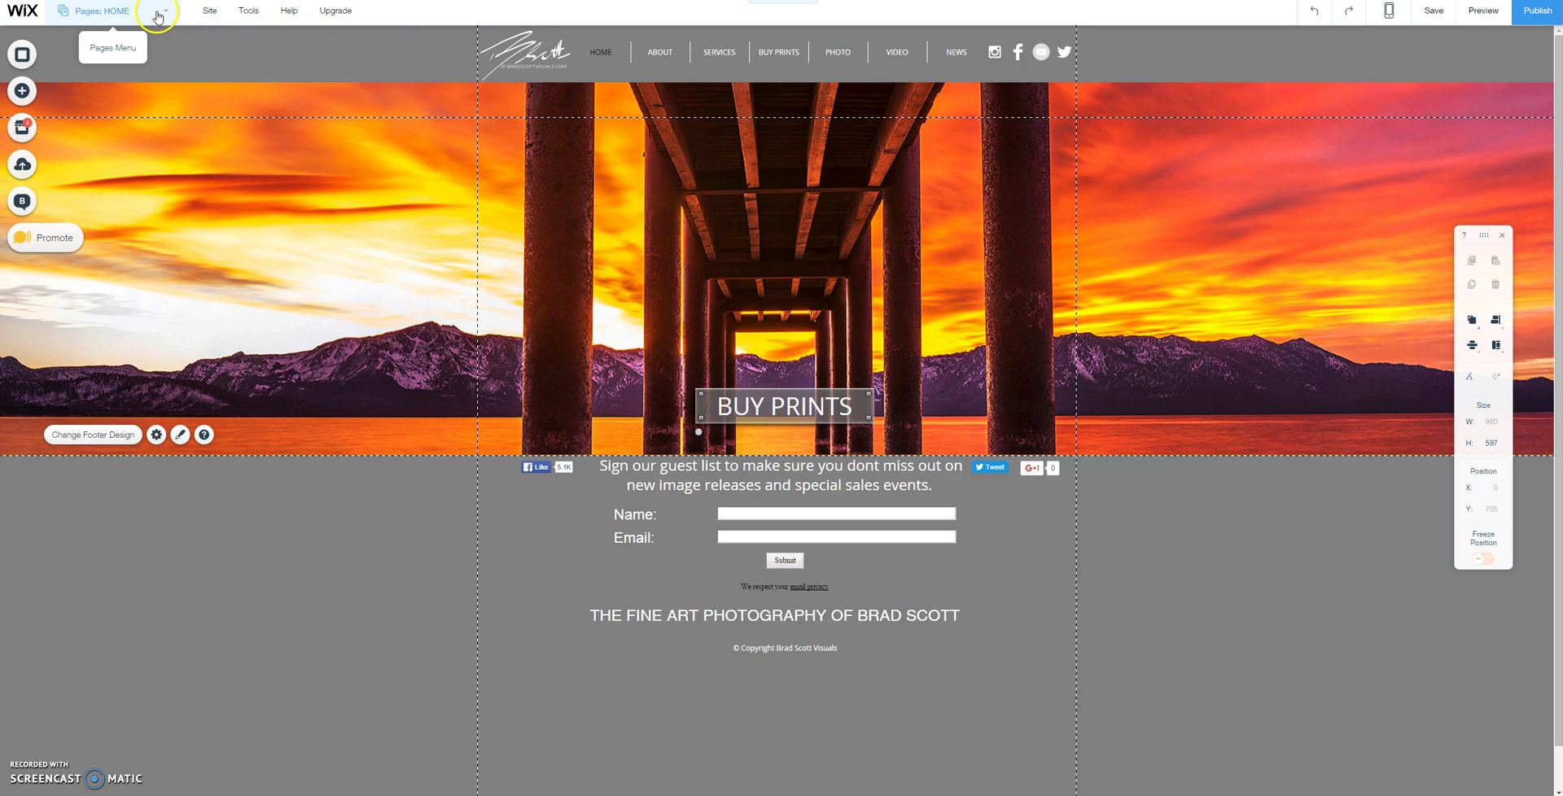
pyautogui.click(112, 14)
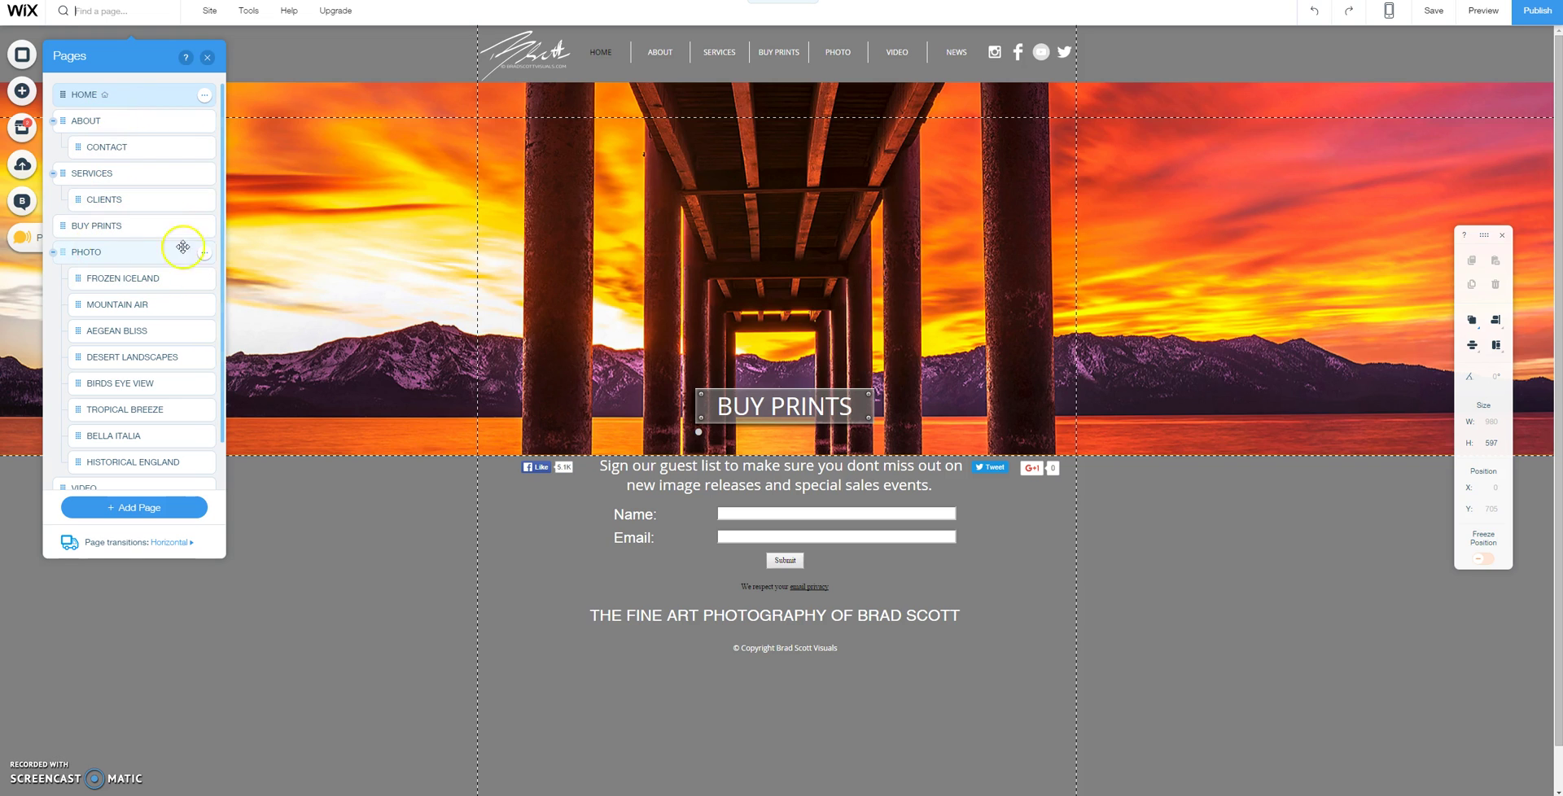
pyautogui.moveTo(221, 251); pyautogui.dragTo(220, 324)
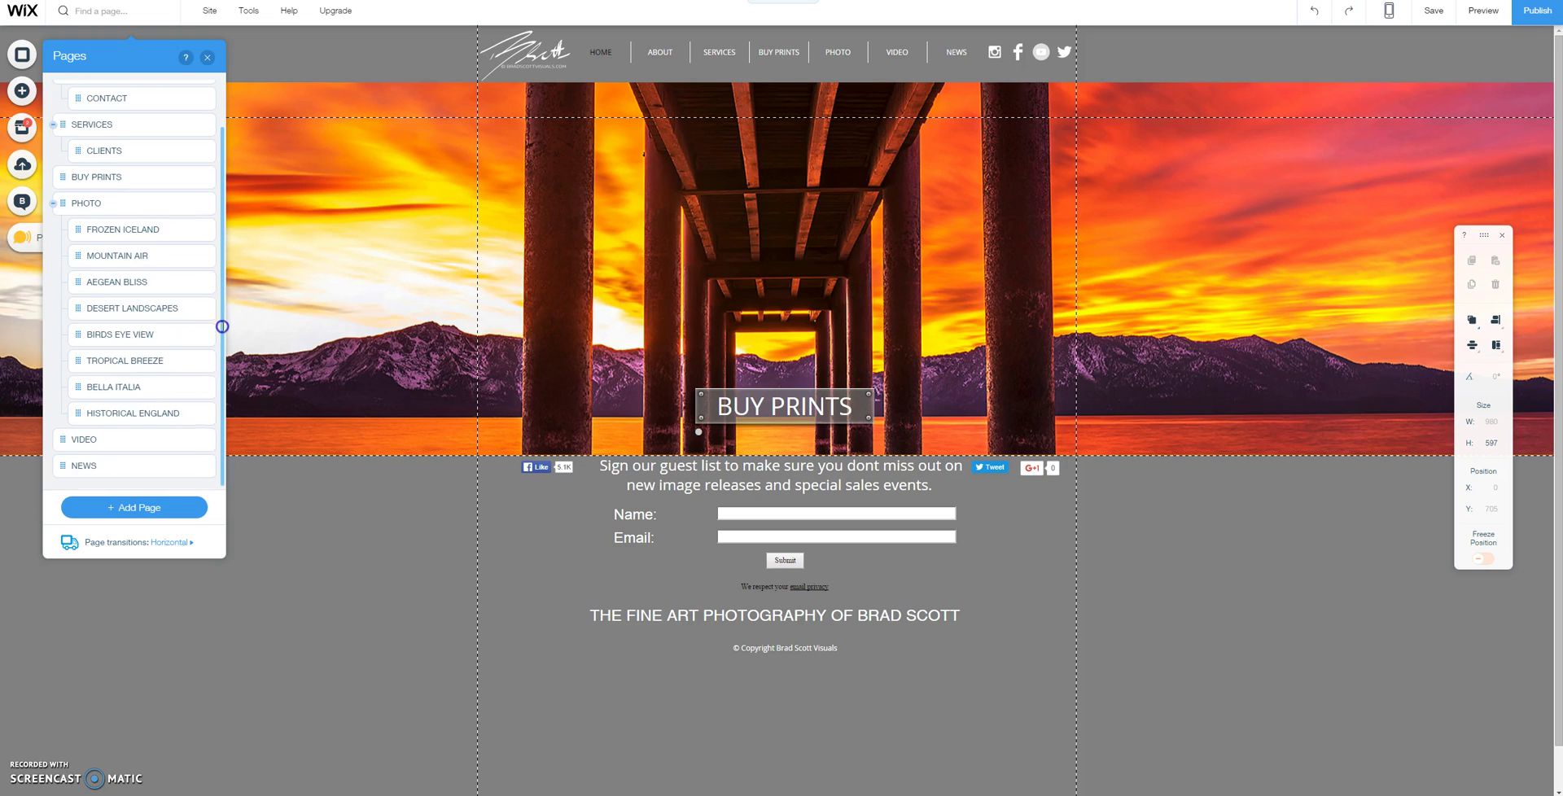
pyautogui.click(100, 440)
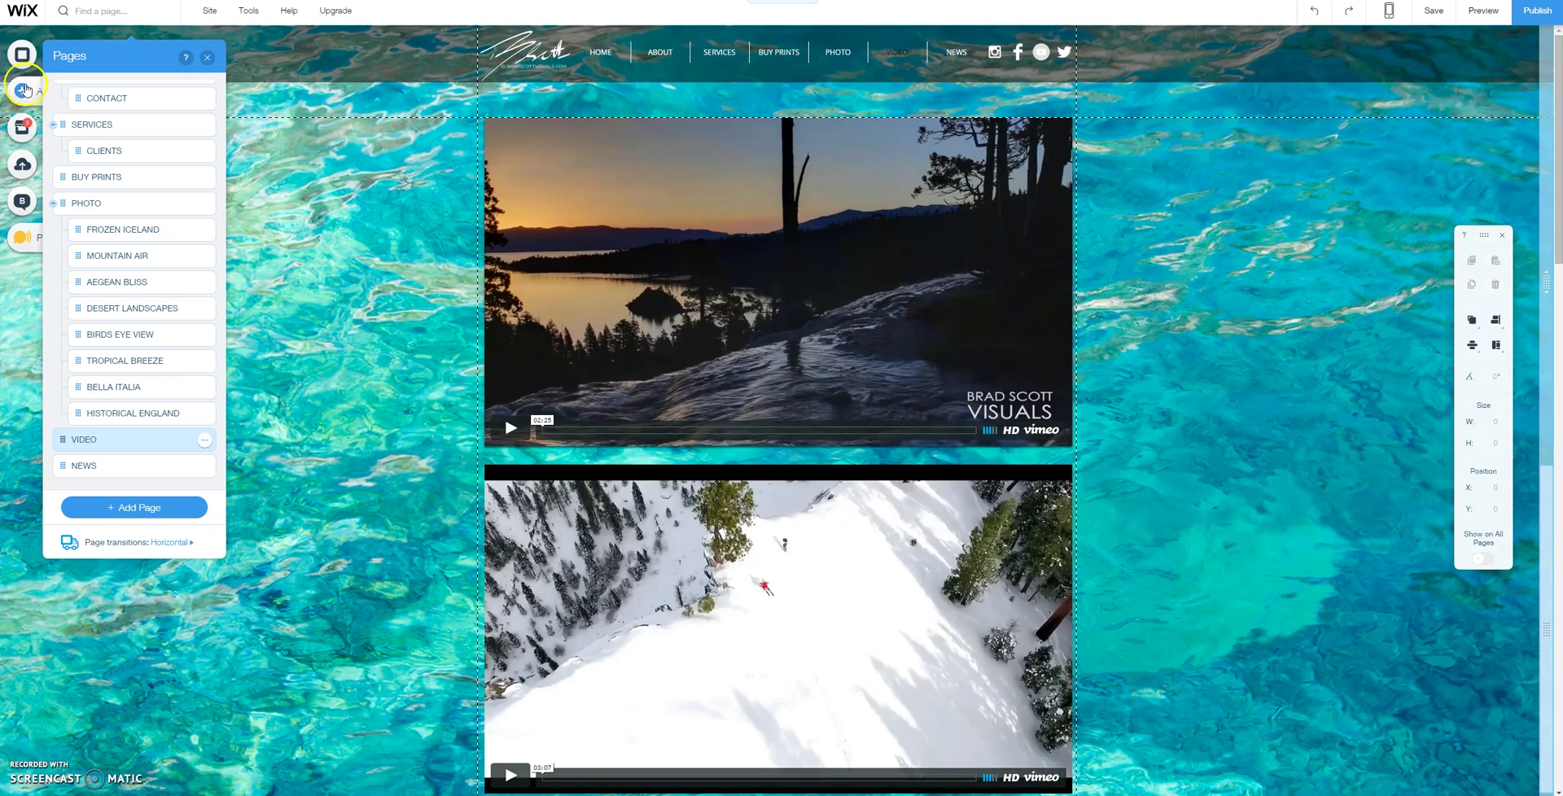
# Add an HTML Code element to the VIDEO page and paste in the Vidgeos embed code
pyautogui.click(23, 92)
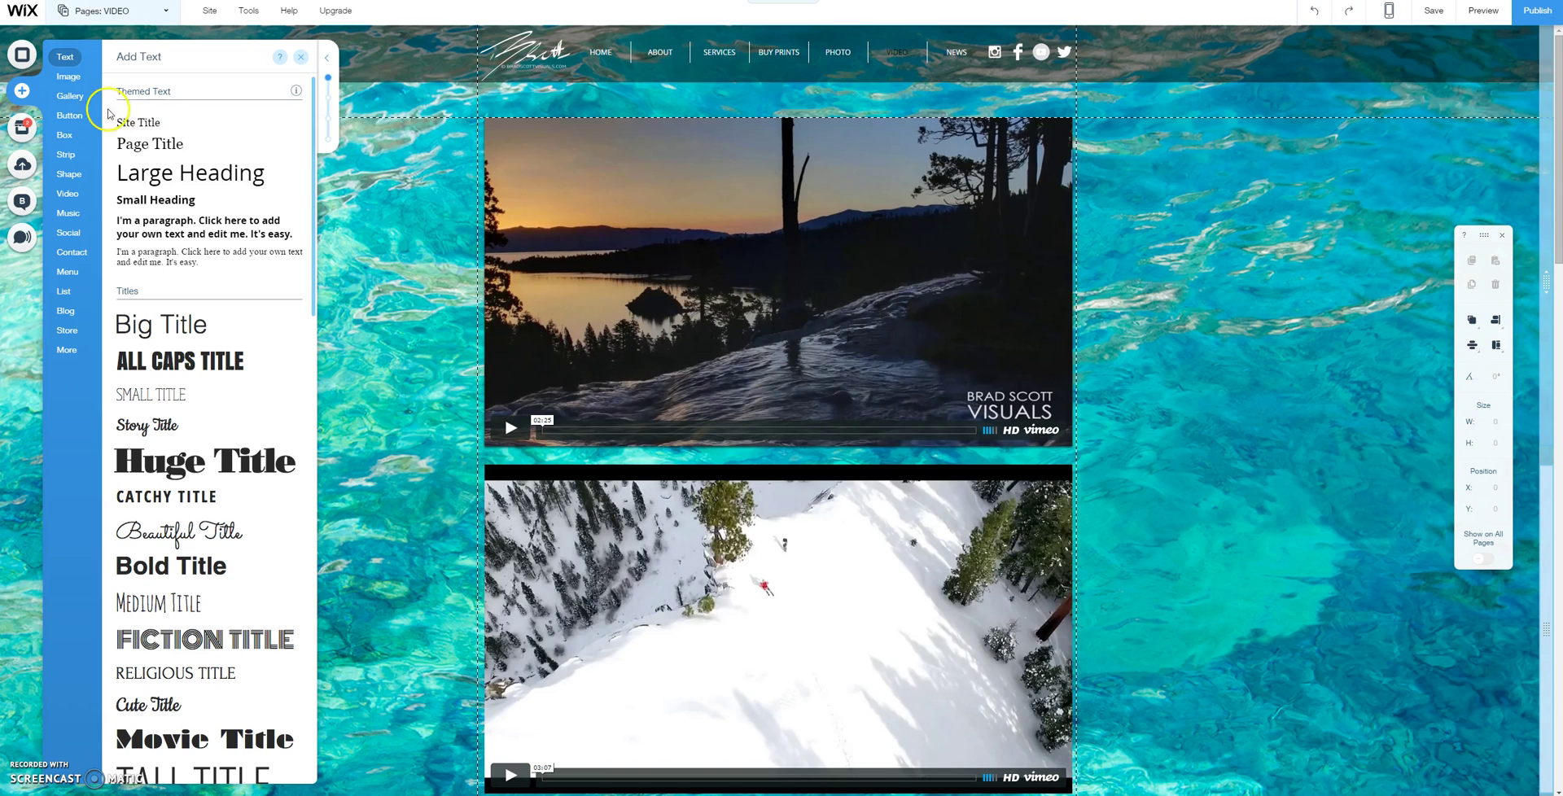
pyautogui.click(69, 104)
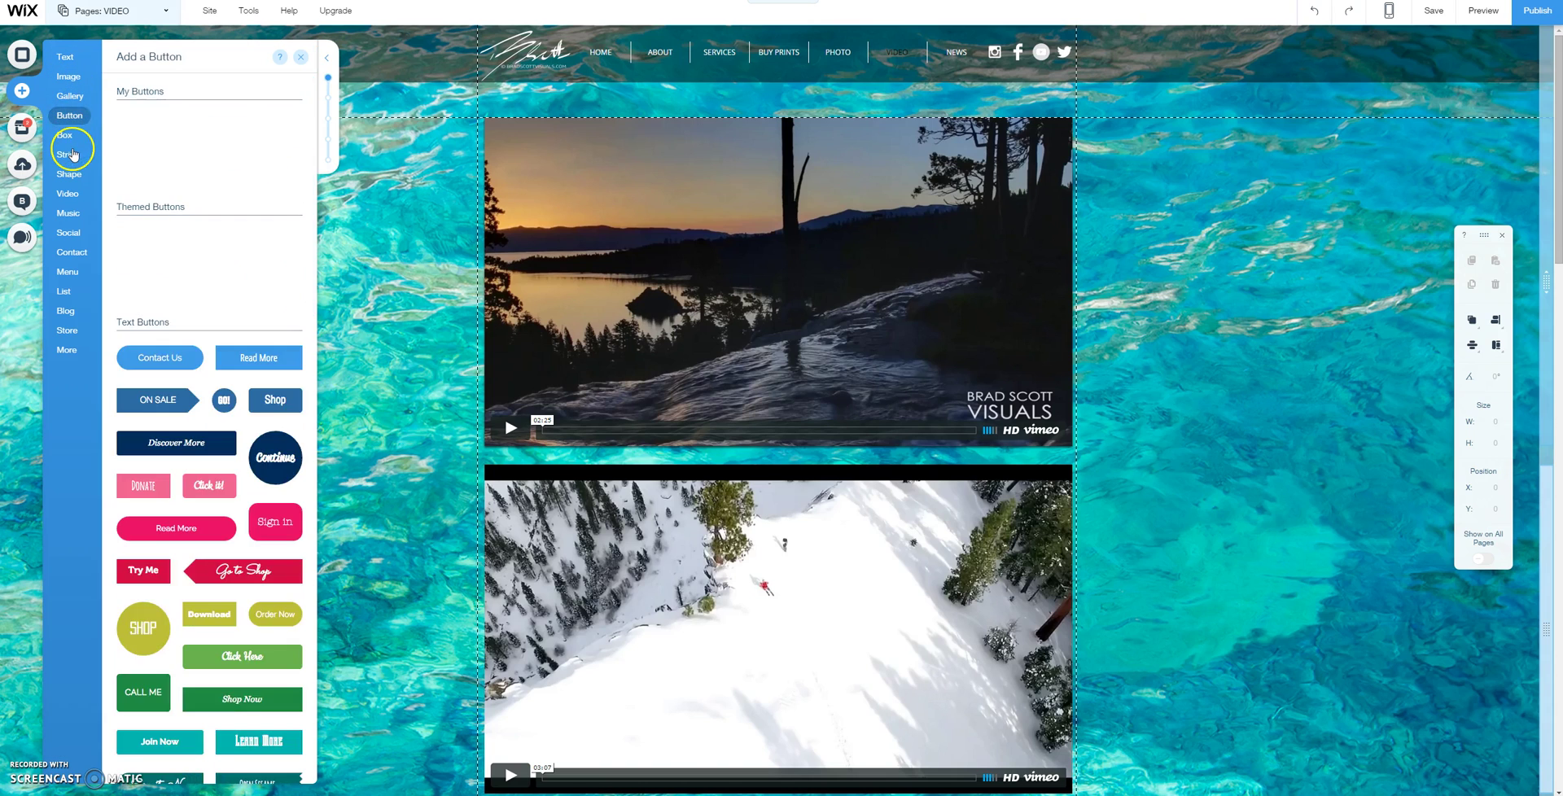
pyautogui.moveTo(68, 155)
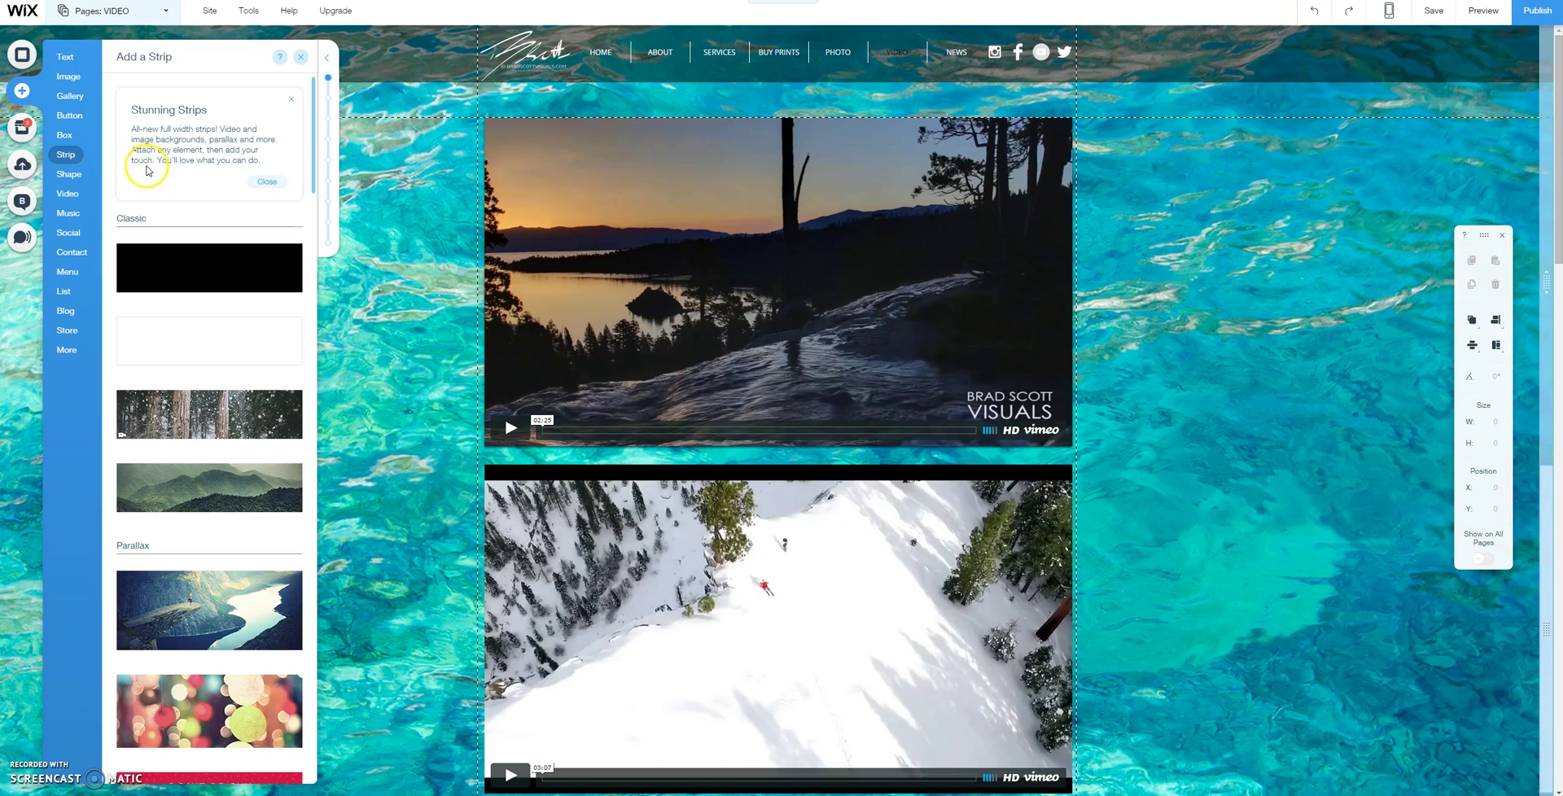
pyautogui.click(66, 352)
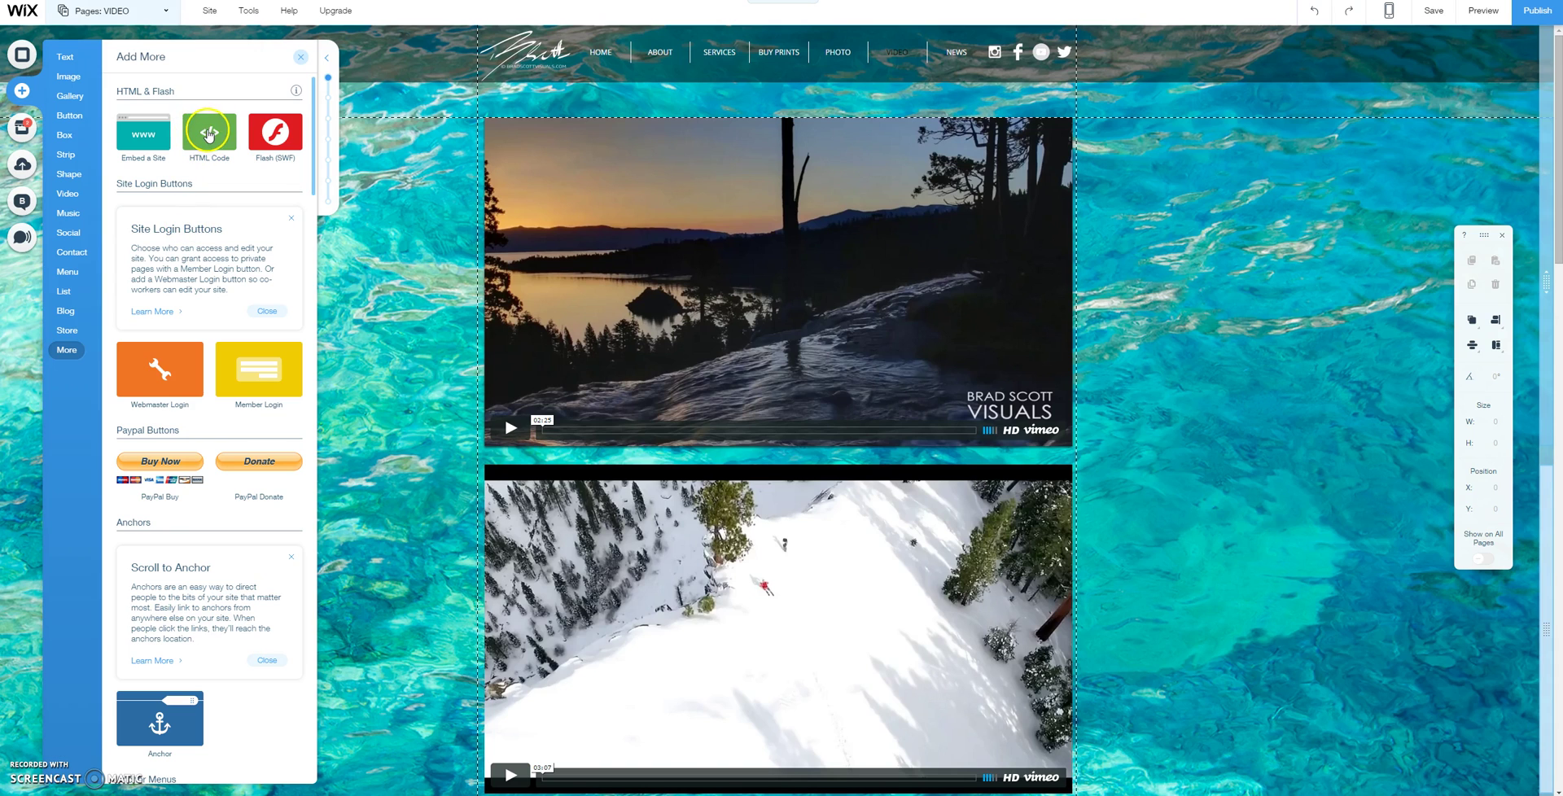
pyautogui.click(209, 134)
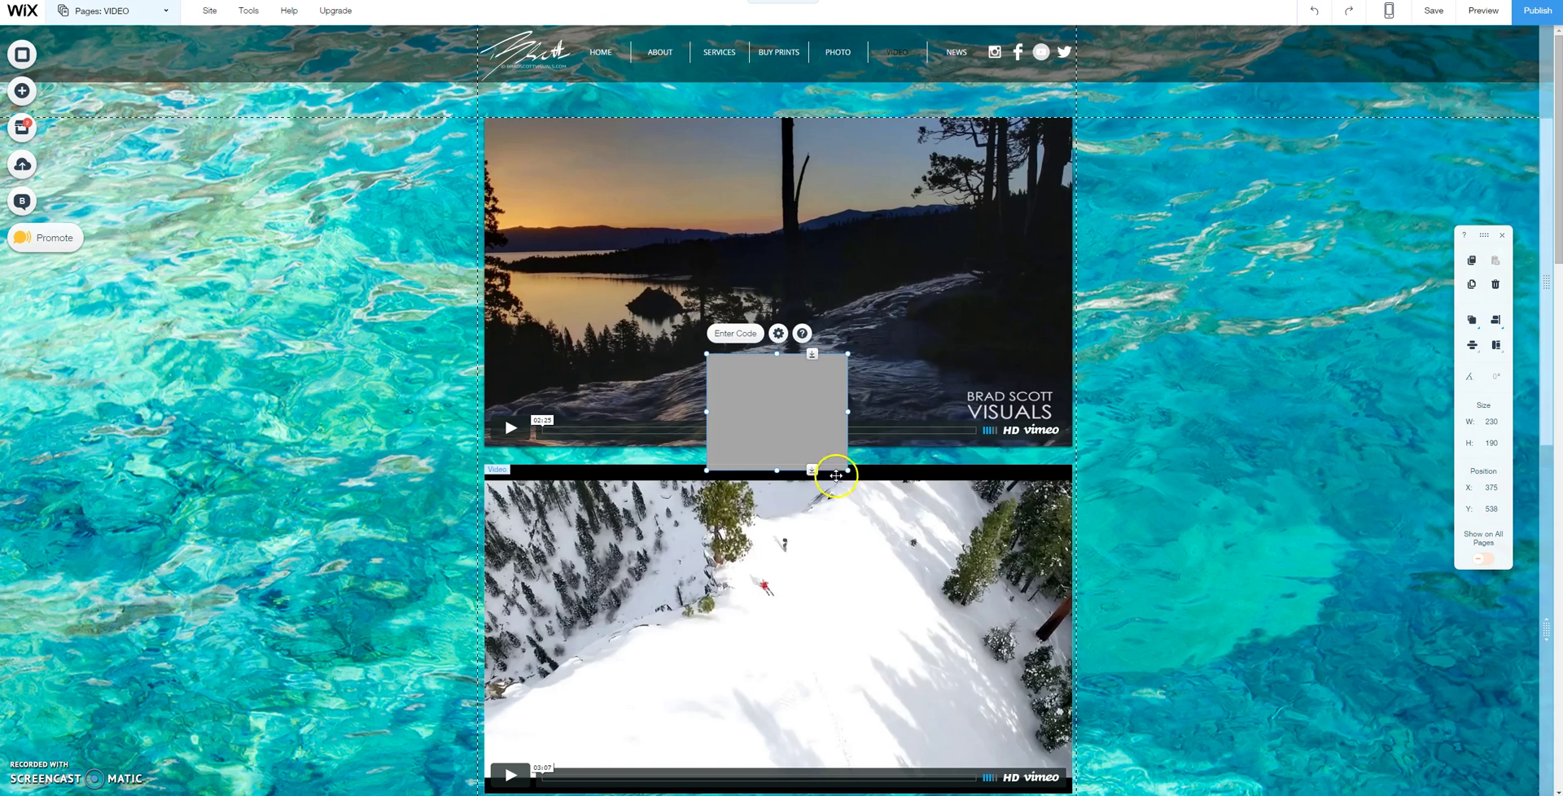
pyautogui.click(750, 340)
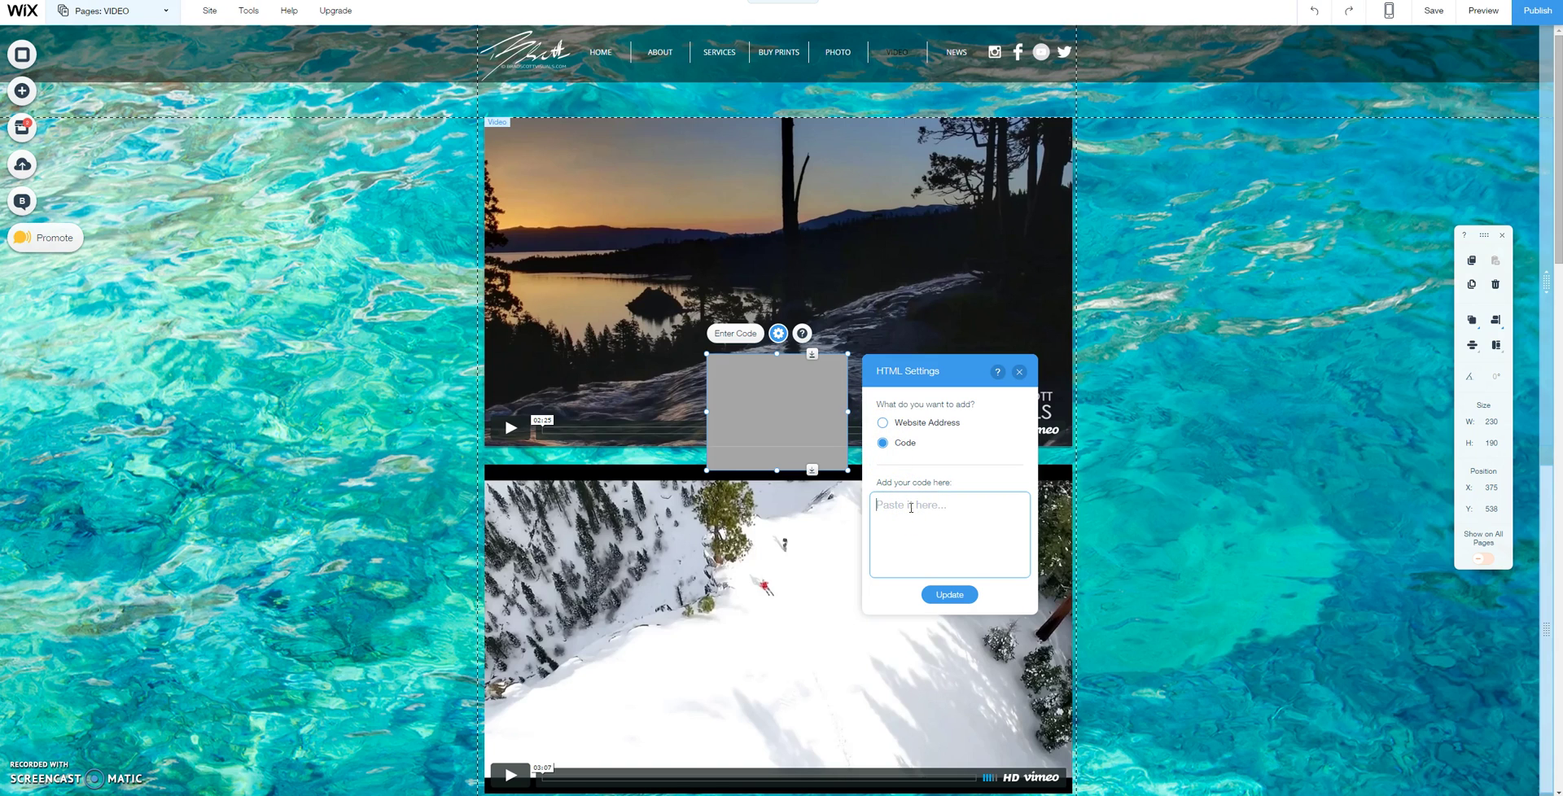
pyautogui.hotkey('ctrl', 'v')
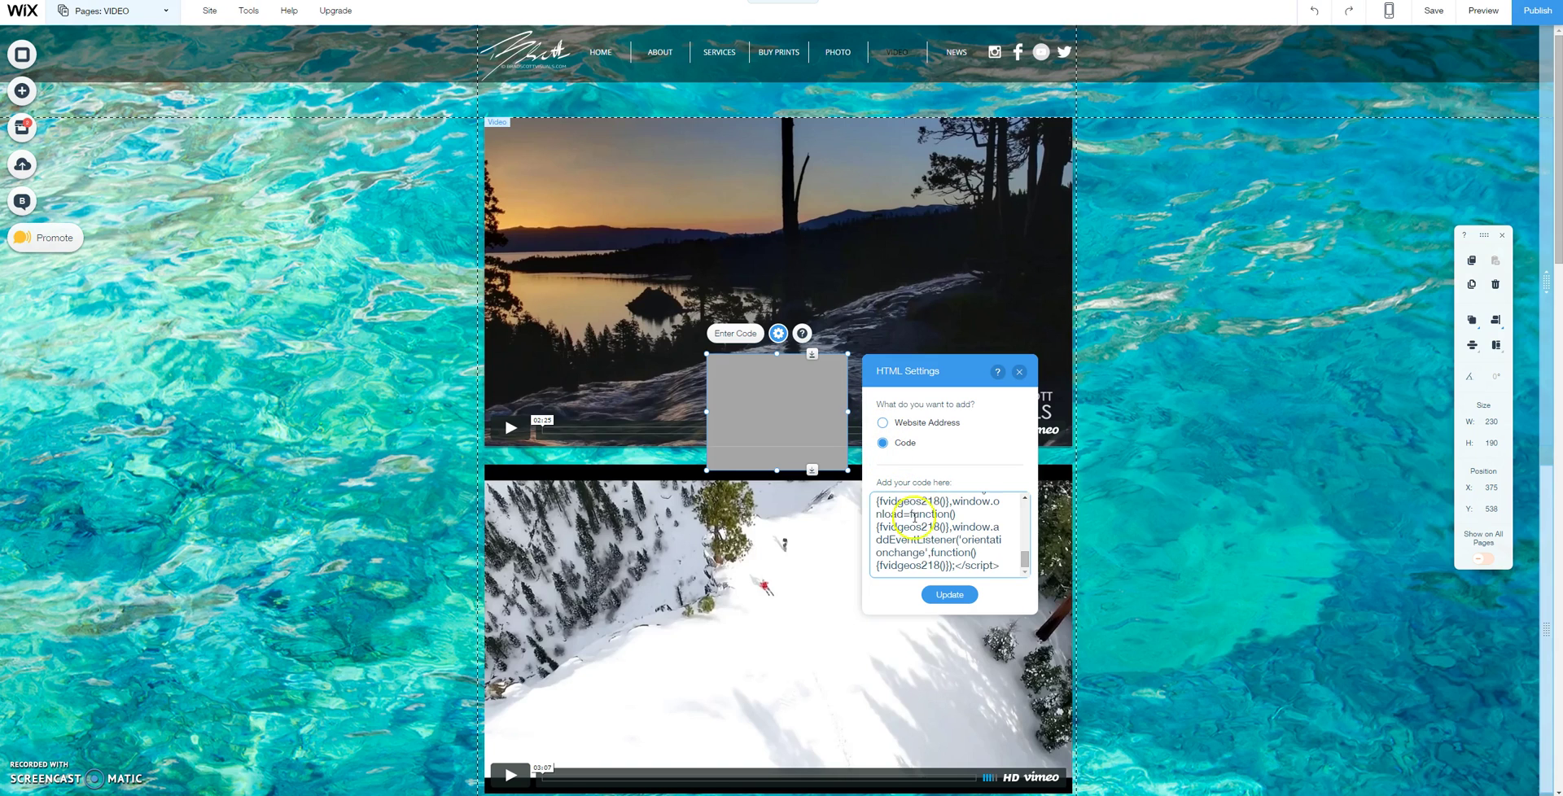
pyautogui.click(950, 594)
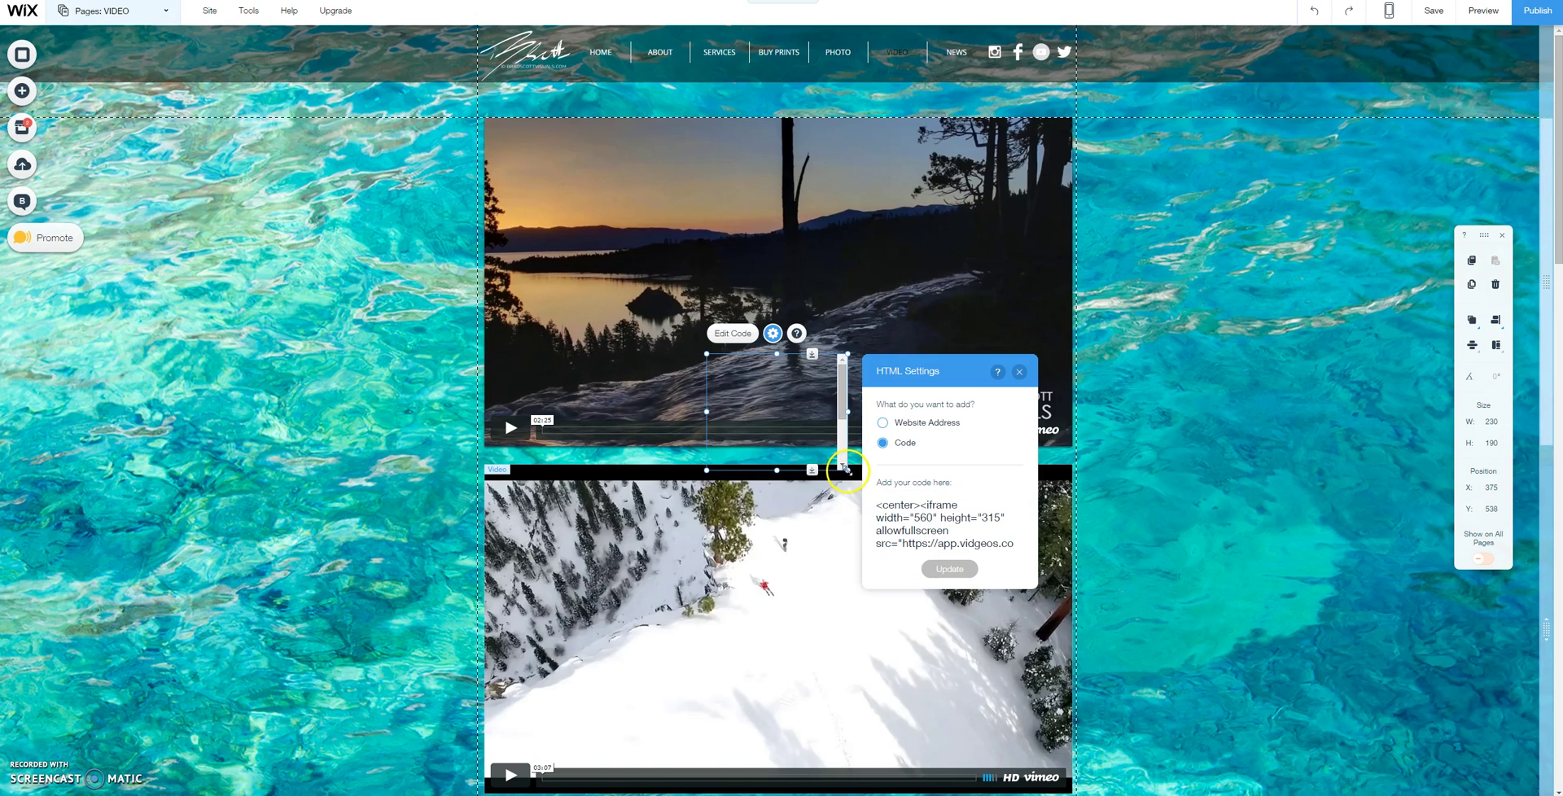
# Enlarge the embed box to 598×333, move it left of the Vimeo videos, and dismiss the grid warning
pyautogui.moveTo(847, 470); pyautogui.dragTo(1075, 560)
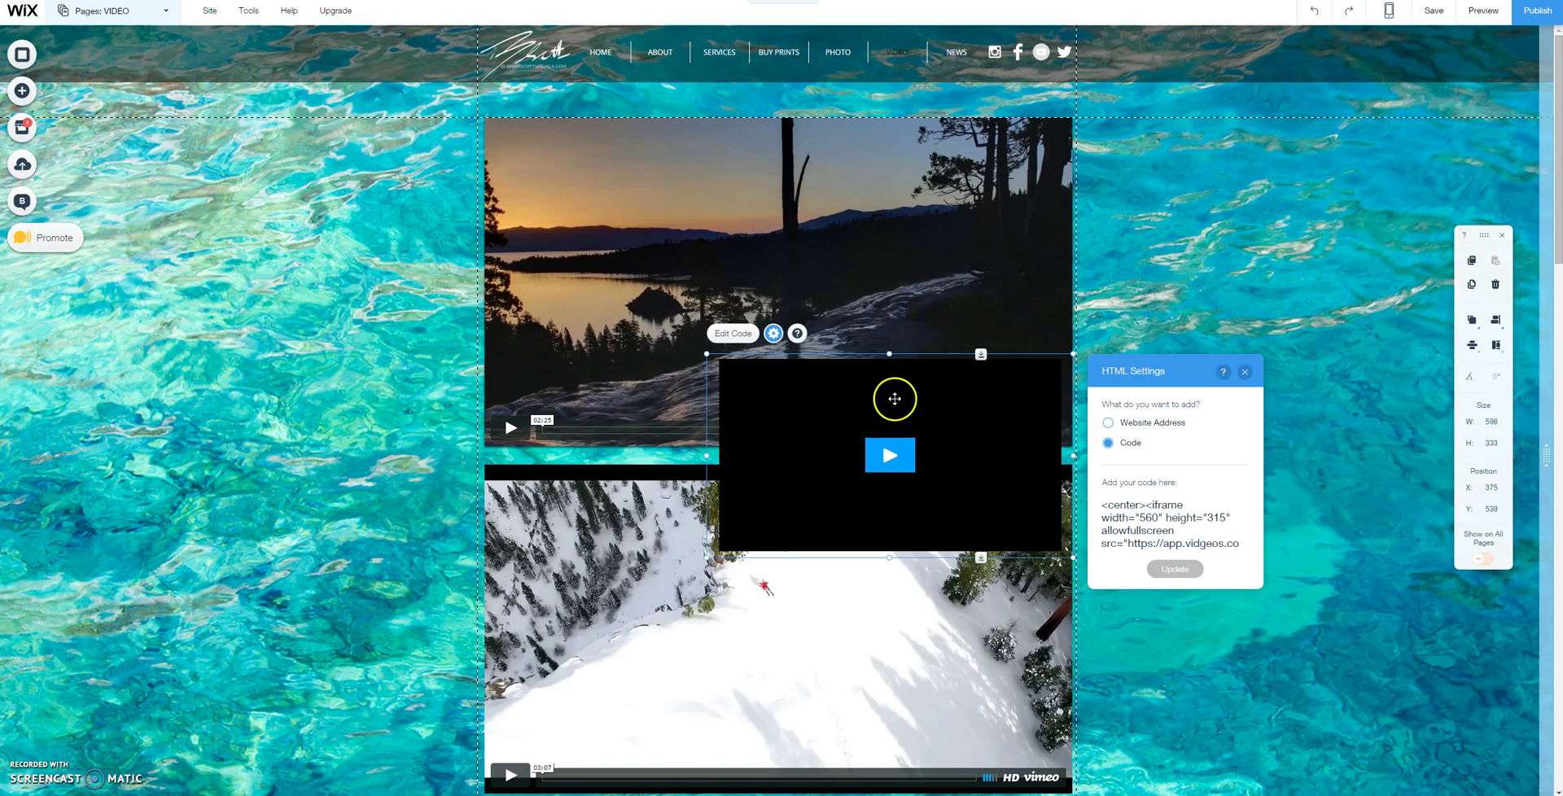
pyautogui.moveTo(894, 399); pyautogui.dragTo(276, 208)
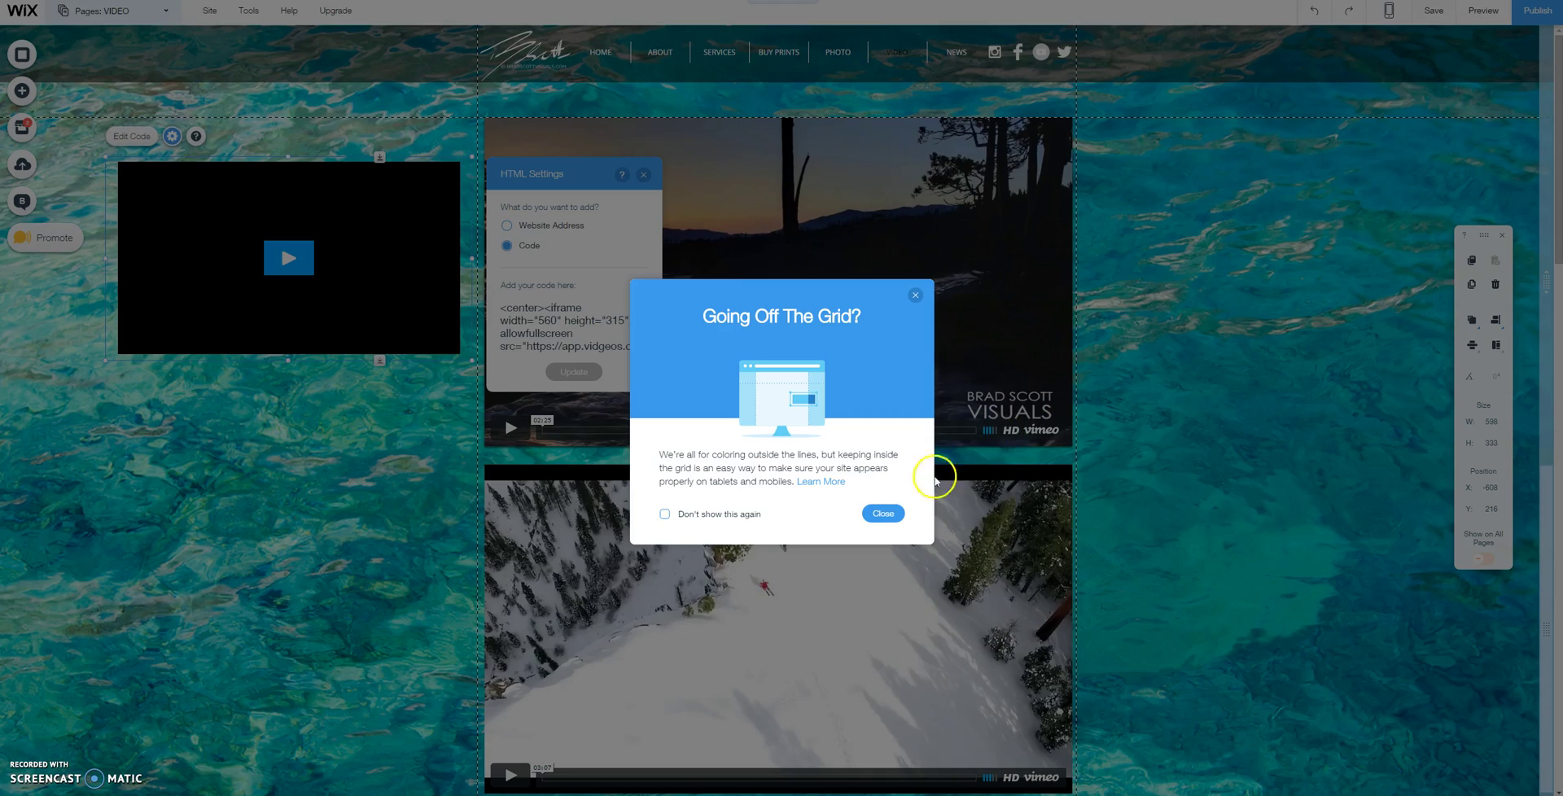
pyautogui.click(884, 512)
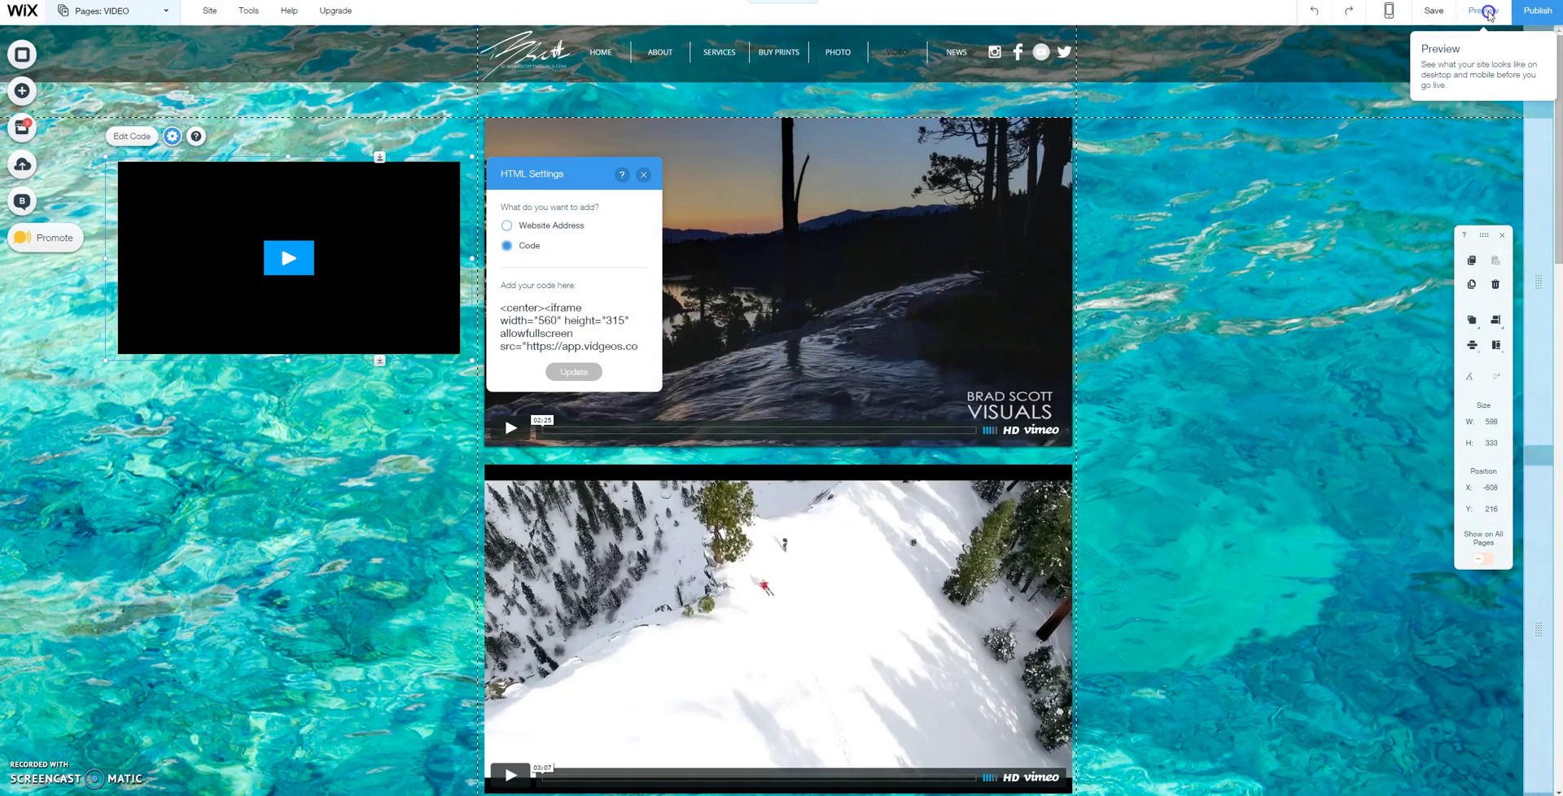
# Preview the VIDEO page and start playing the embedded Vidgeos video
pyautogui.click(1486, 11)
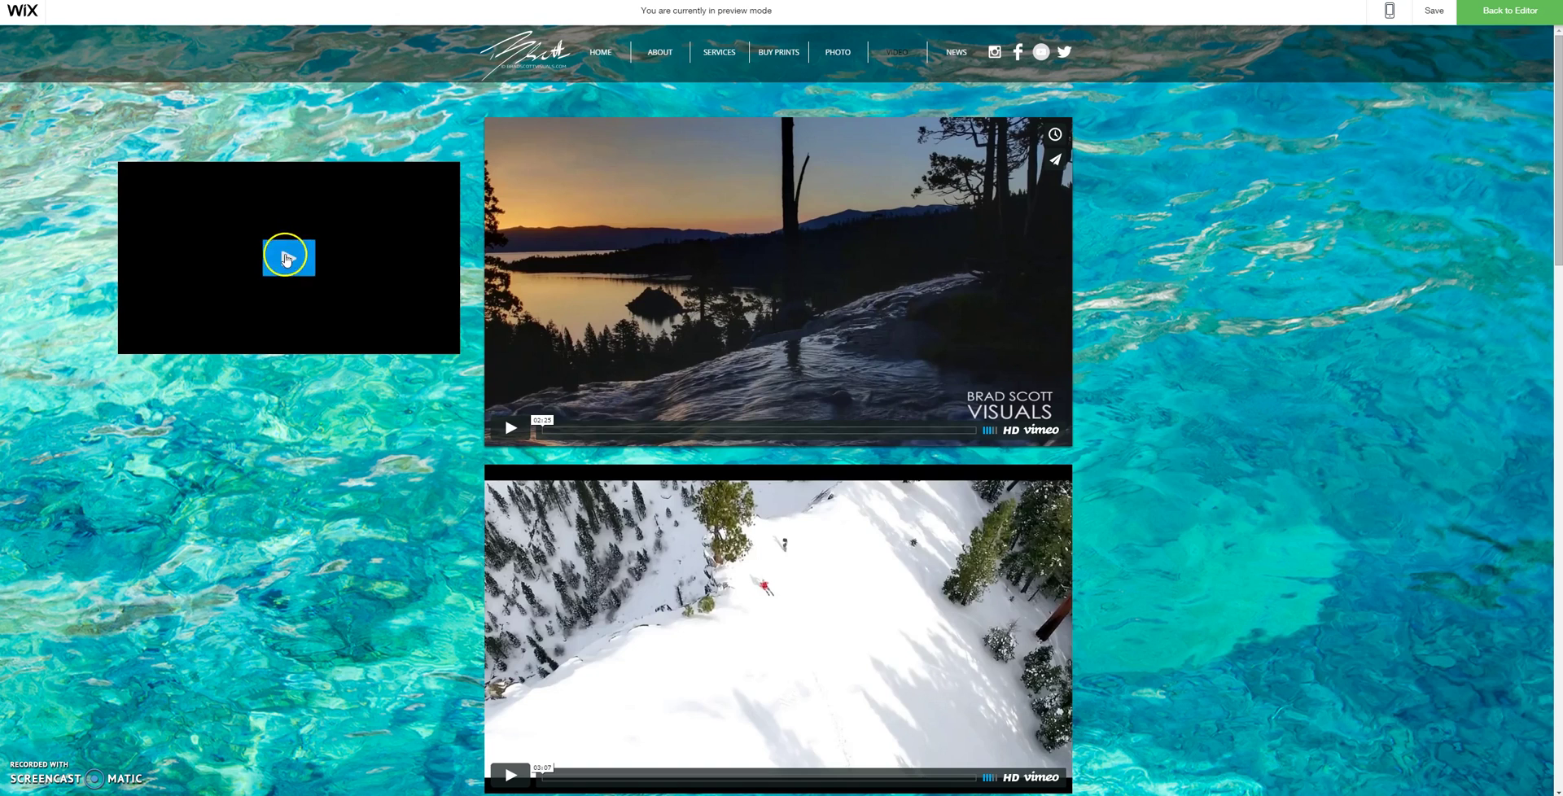
pyautogui.click(285, 258)
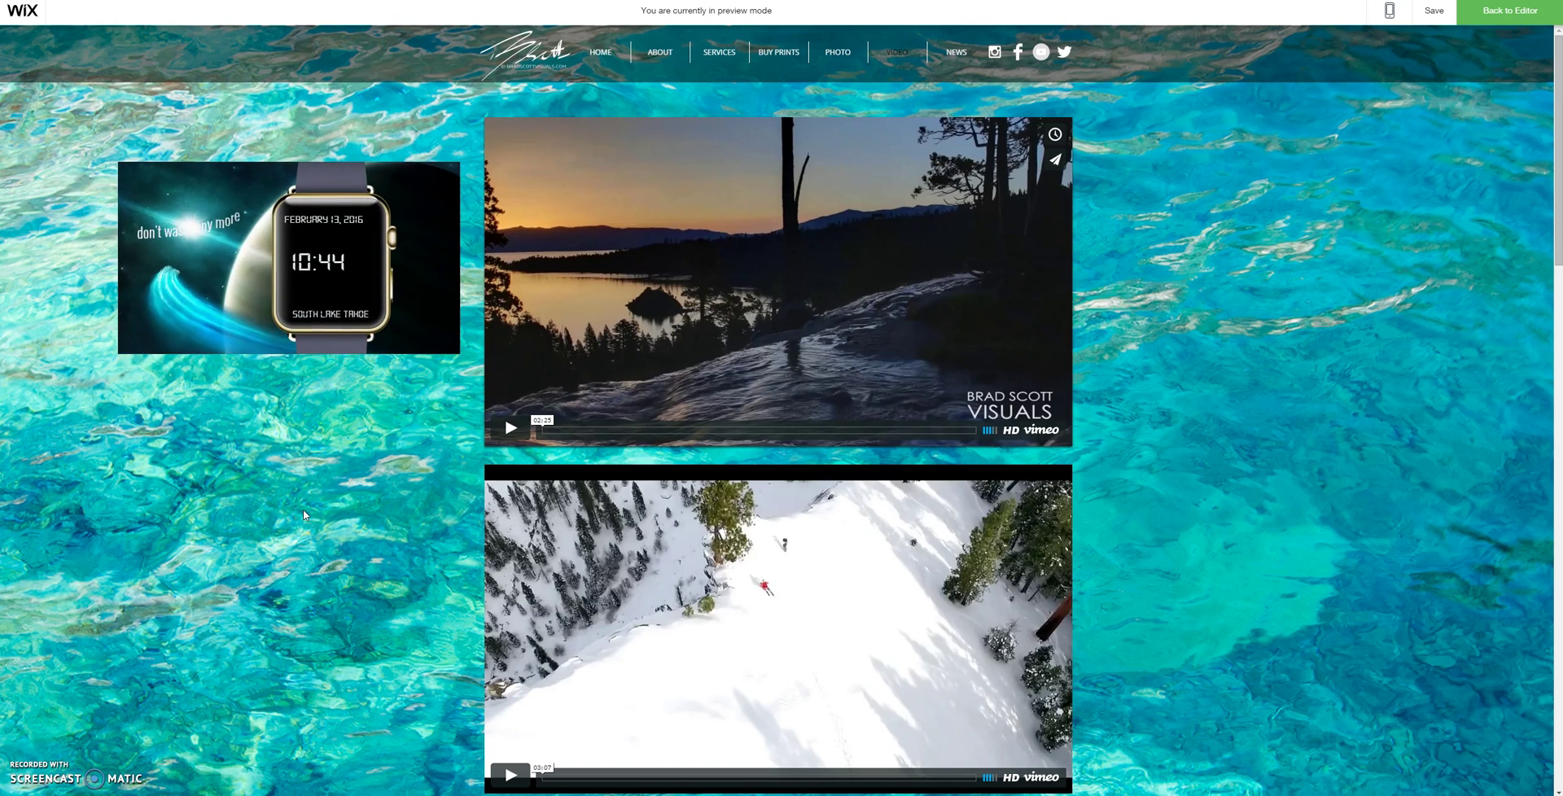
pyautogui.click(322, 419)
pyautogui.moveTo(331, 262)
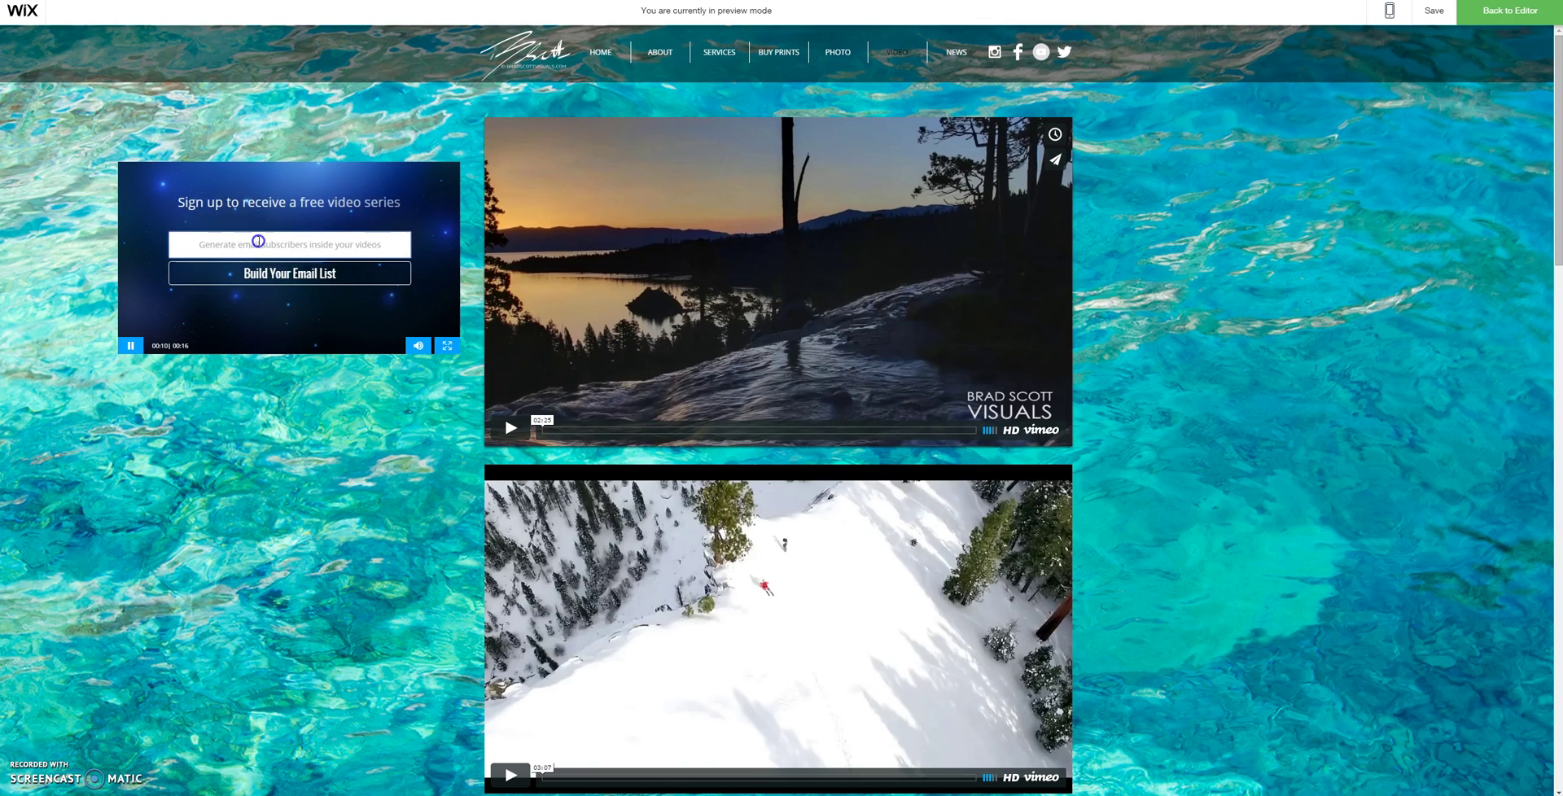
pyautogui.click(264, 245)
# Test the email field on the sign-up slide, clear it, then click Build Your Email List
pyautogui.click(280, 245)
pyautogui.click(286, 245)
pyautogui.press('BackSpace')
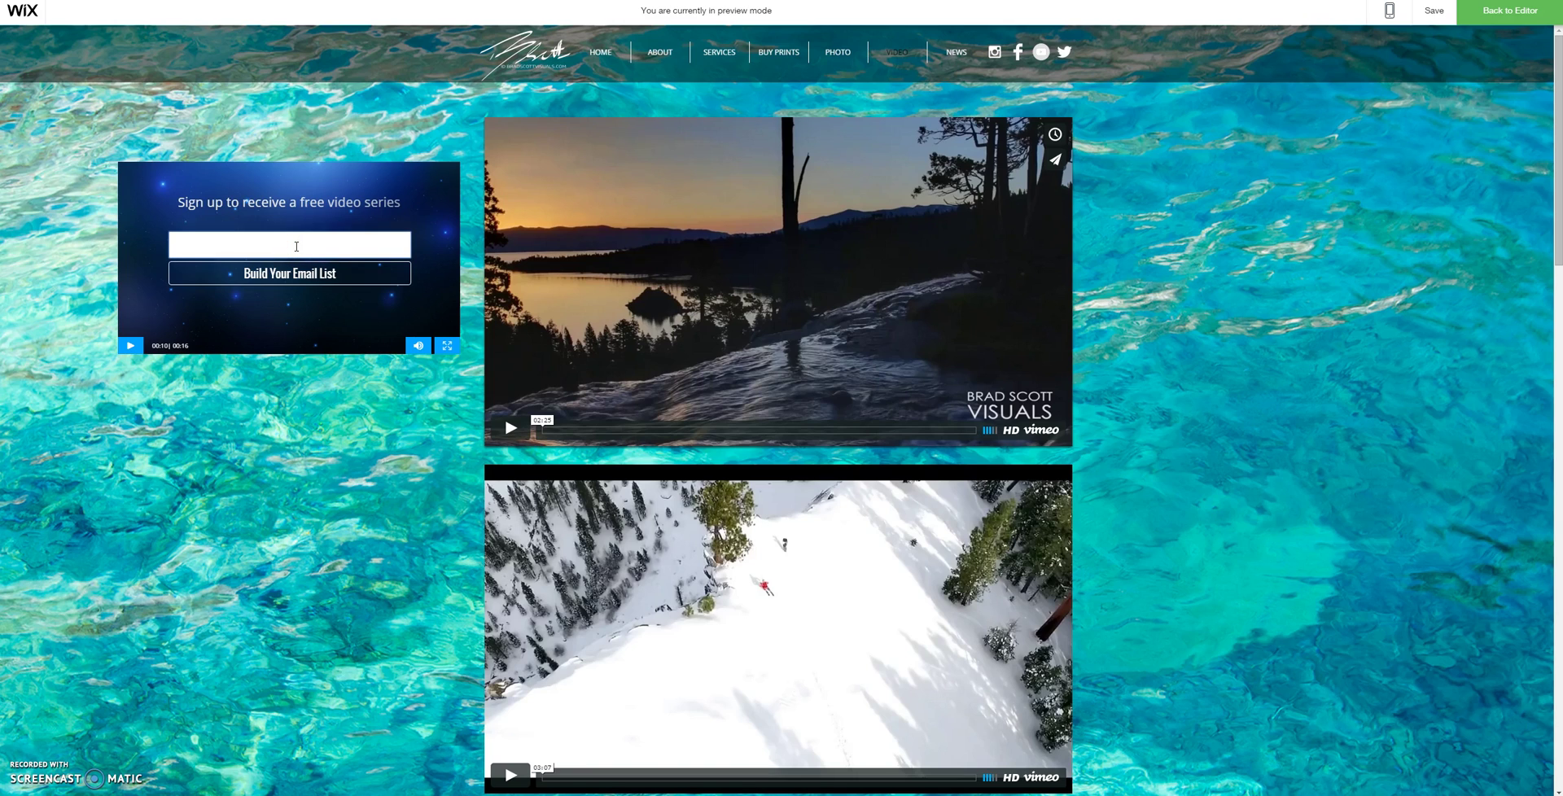
pyautogui.click(296, 246)
pyautogui.press('Down')
pyautogui.press('Return')
pyautogui.click(296, 246)
pyautogui.doubleClick(295, 245)
pyautogui.press('BackSpace')
pyautogui.click(303, 277)
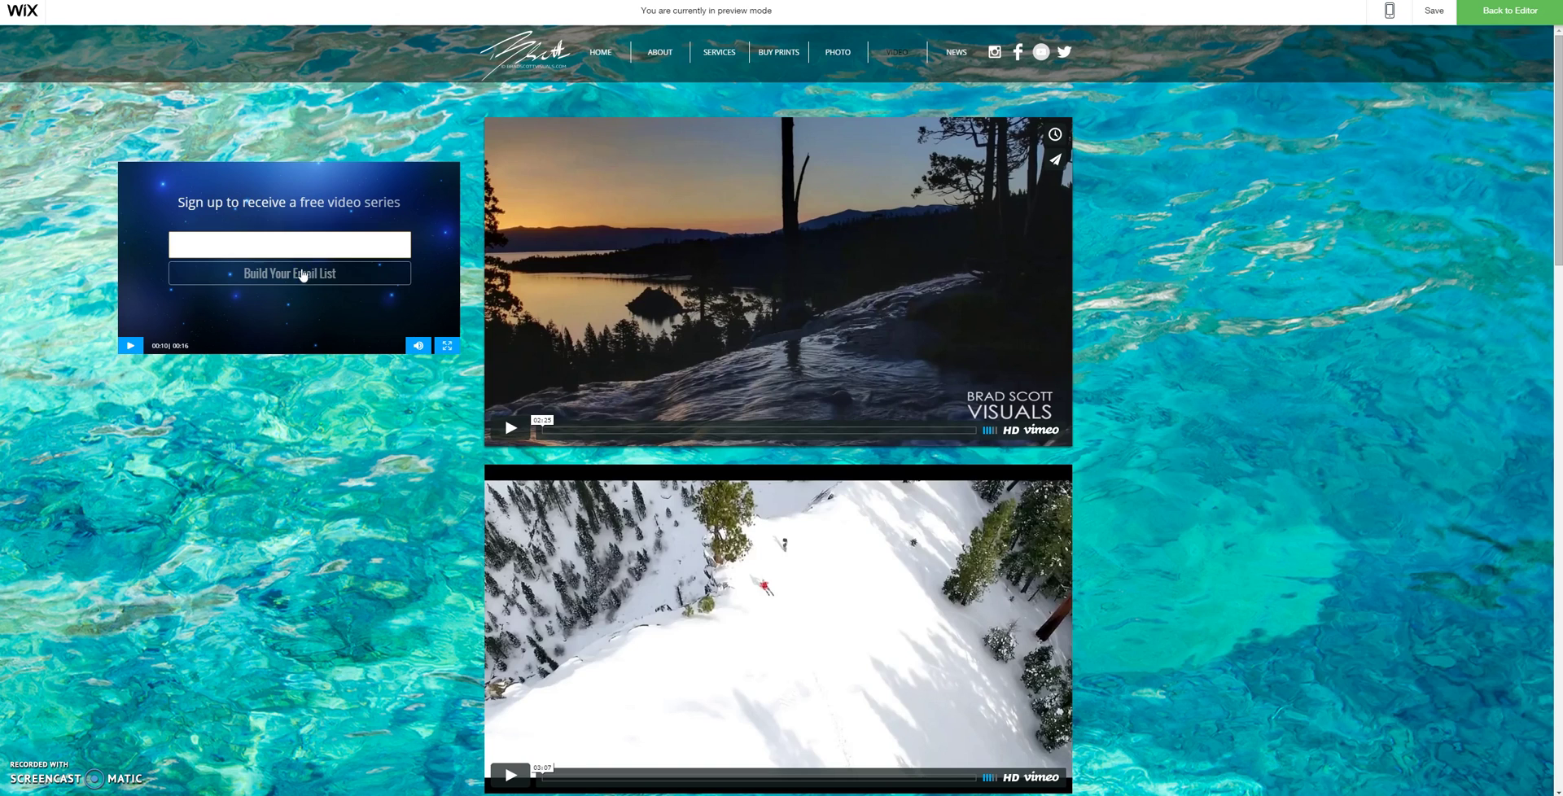
pyautogui.click(303, 276)
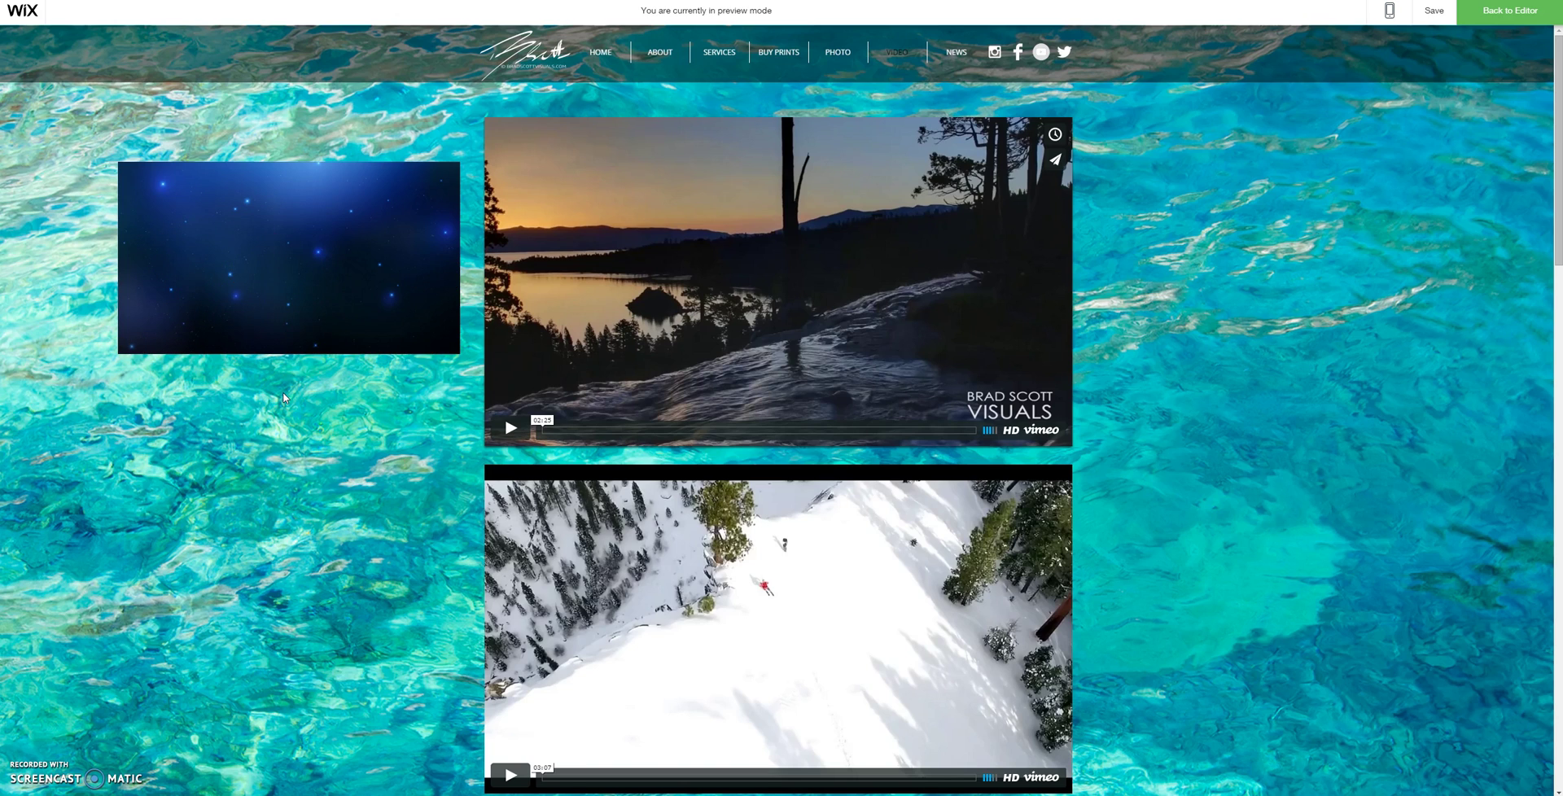
# Let the embedded Vidgeos video play through to its 00:16 end on the starry slide
pyautogui.moveTo(252, 296)
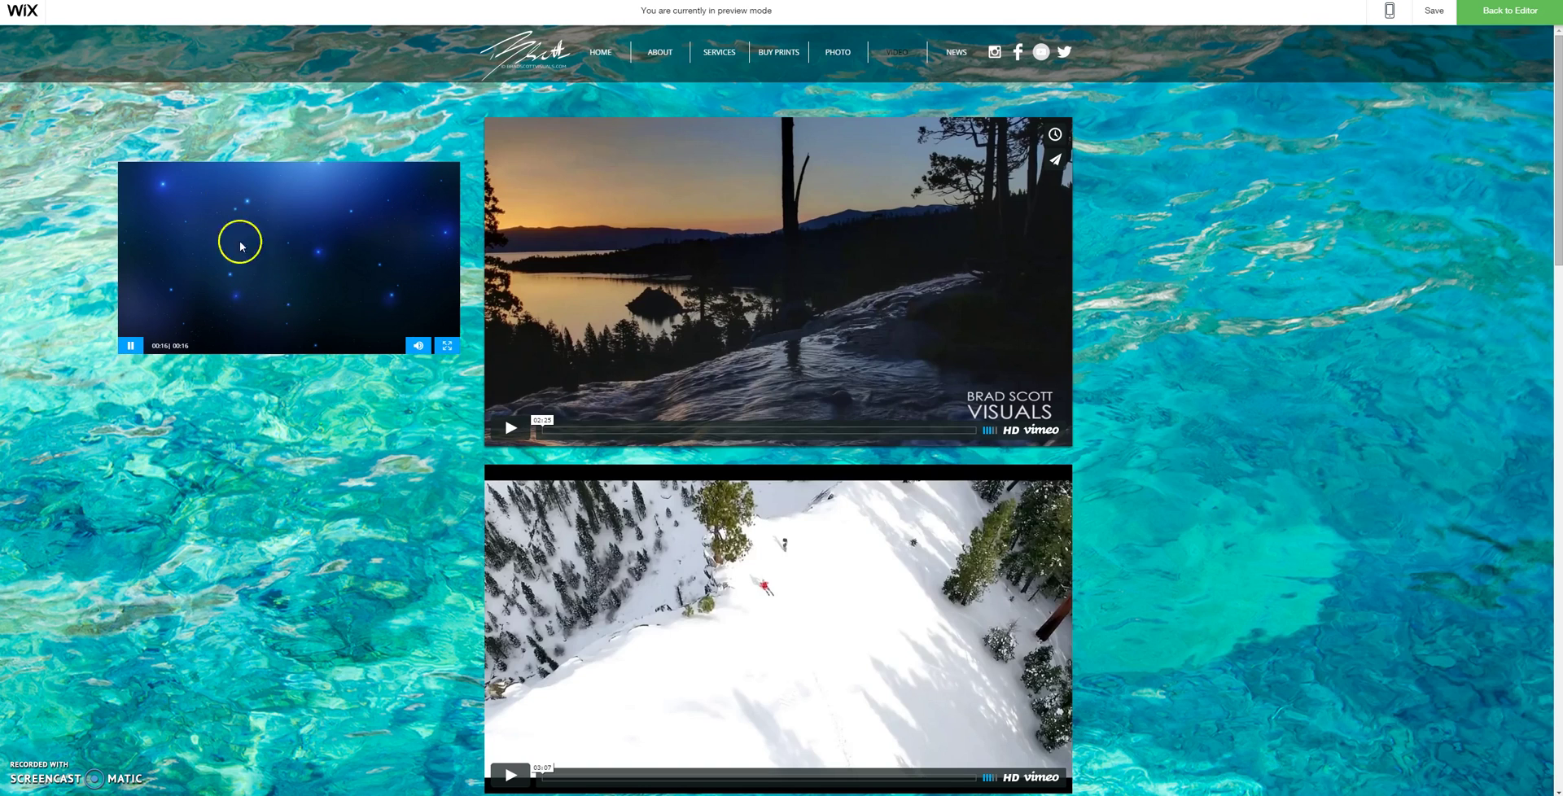